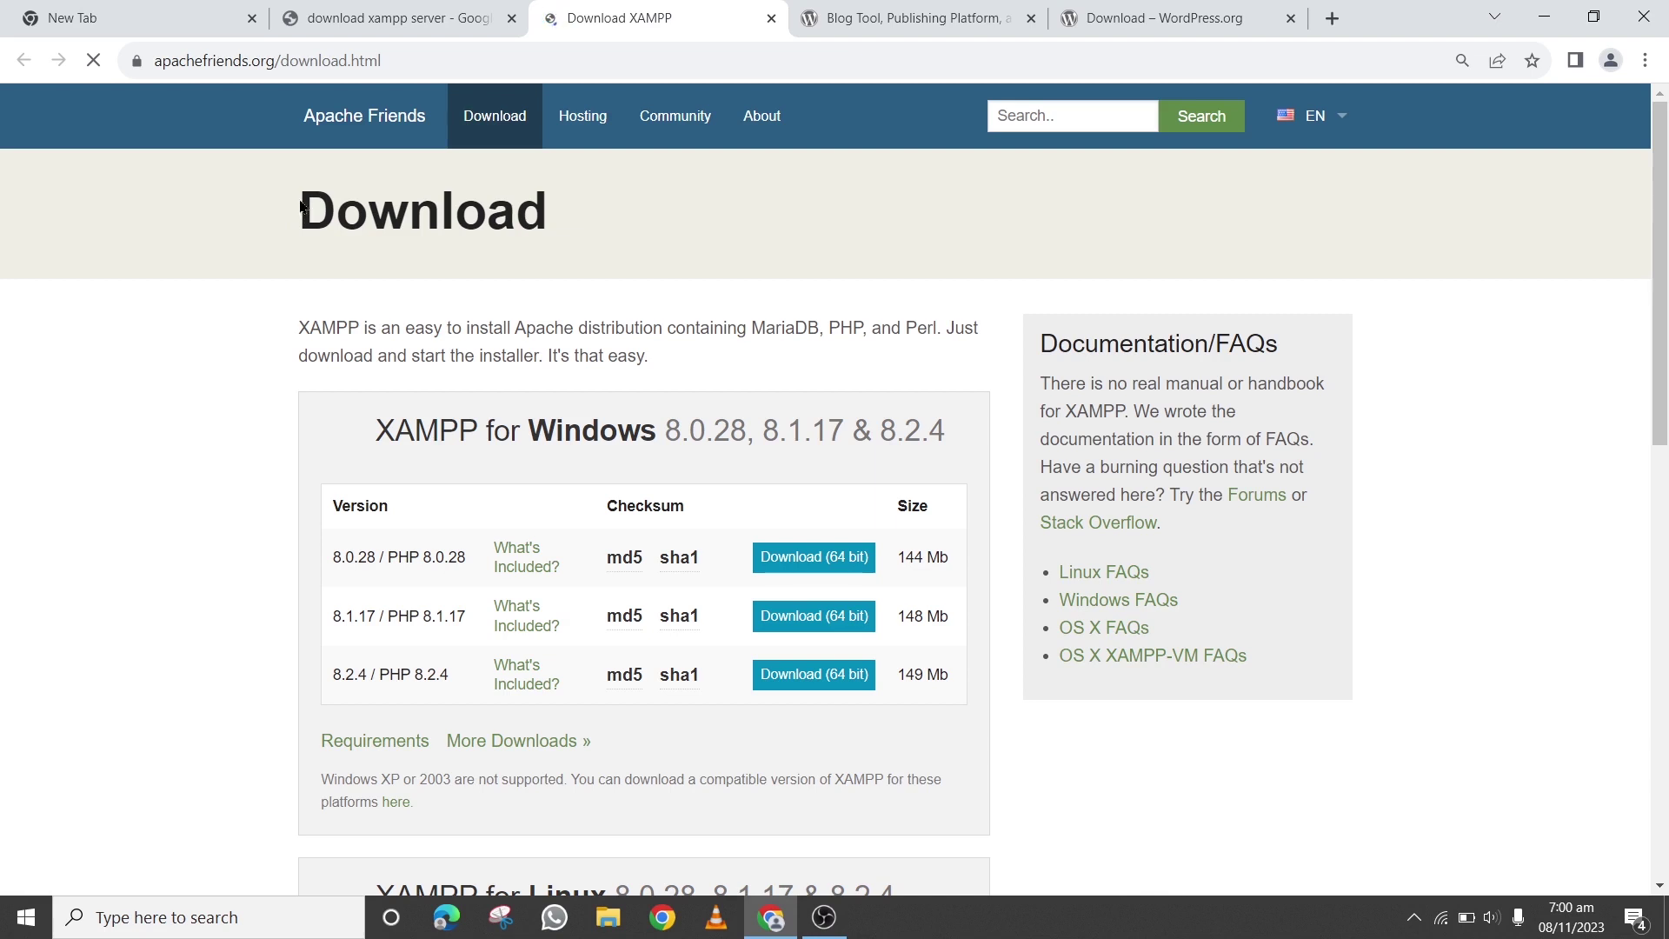
# Review the Windows, Linux and OS X XAMPP download tables, then switch to the WordPress.org homepage
pyautogui.moveTo(303, 206); pyautogui.dragTo(548, 217)
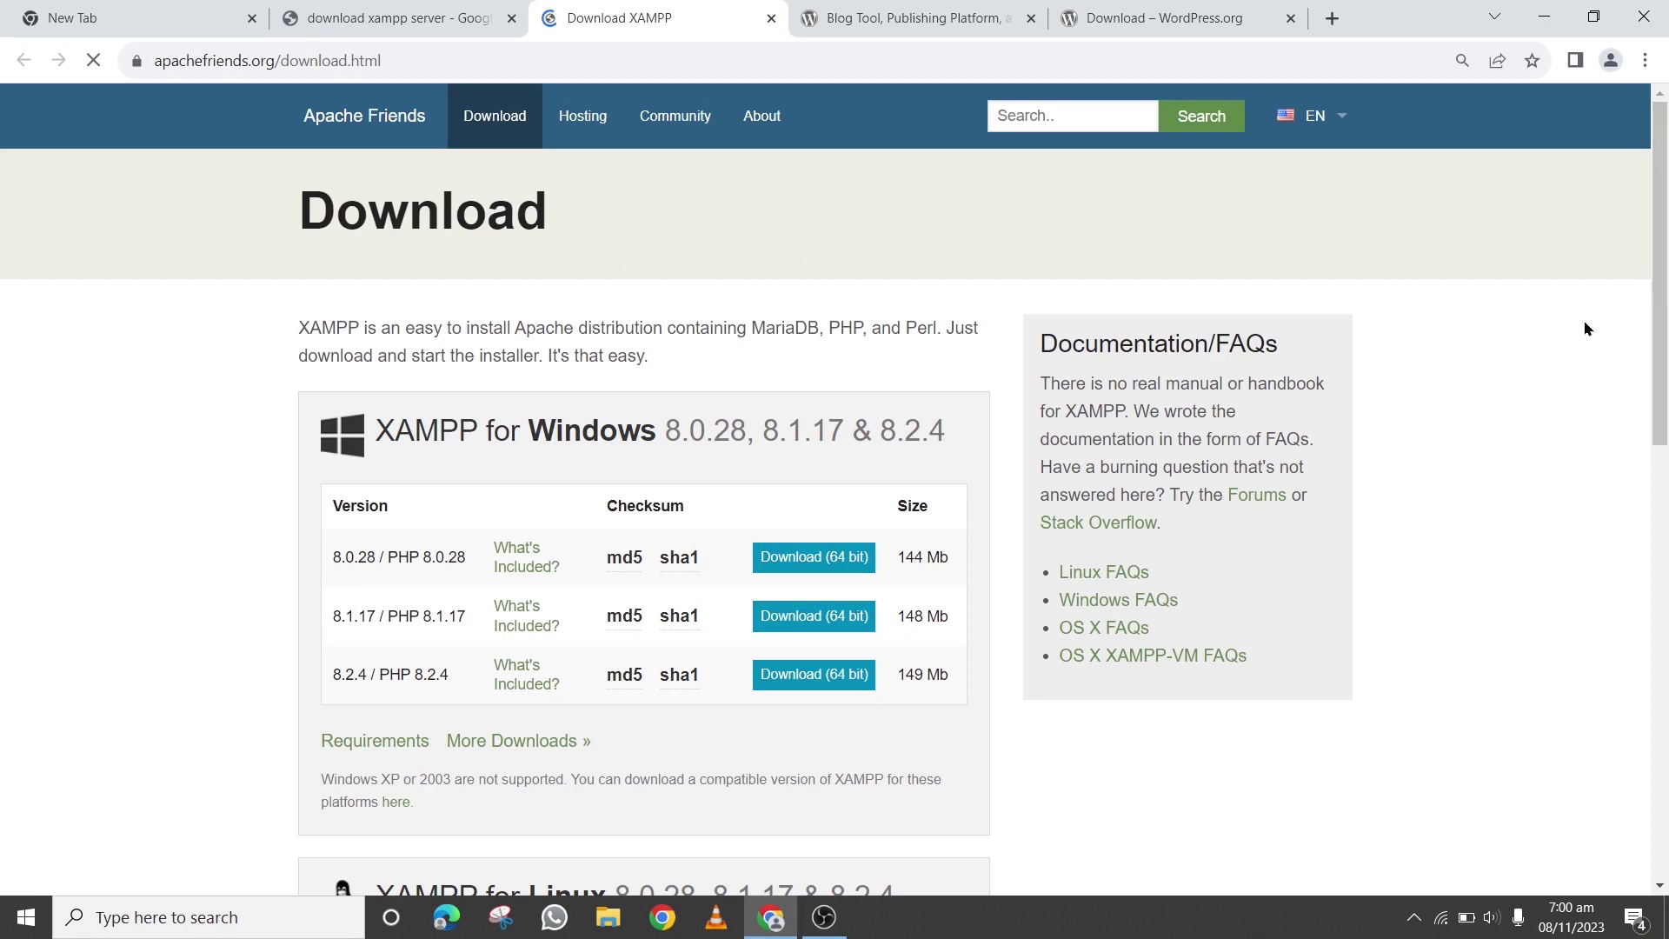
pyautogui.scroll(-1, 1499, 321)
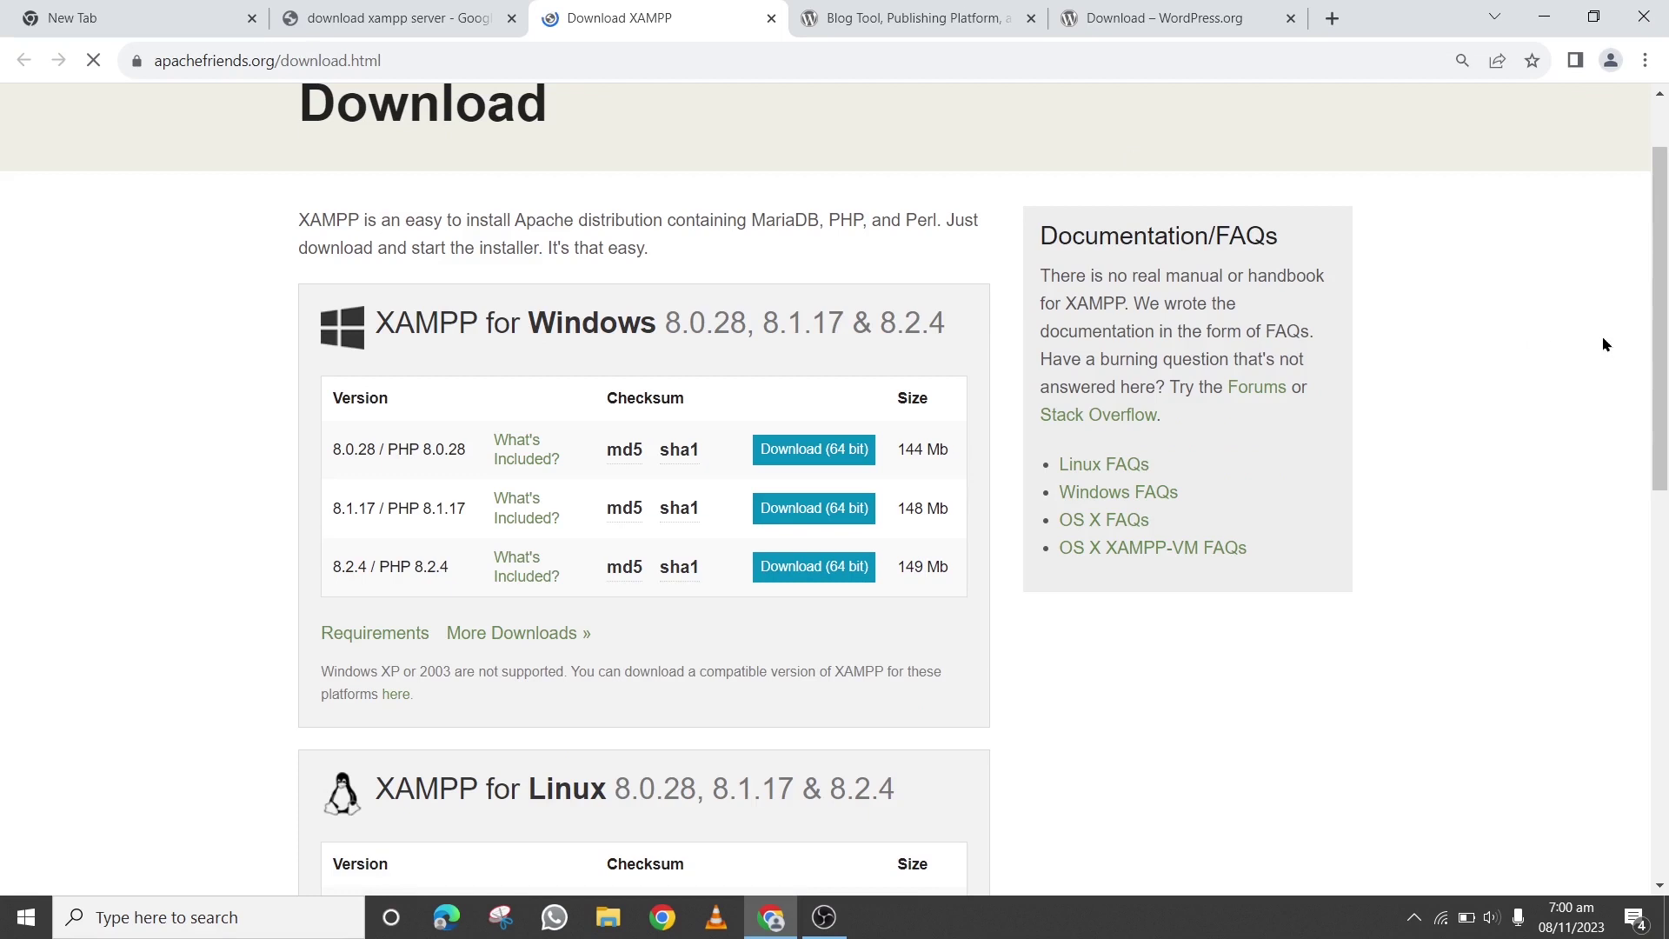
pyautogui.scroll(-4, 1532, 344)
pyautogui.scroll(-3, 947, 465)
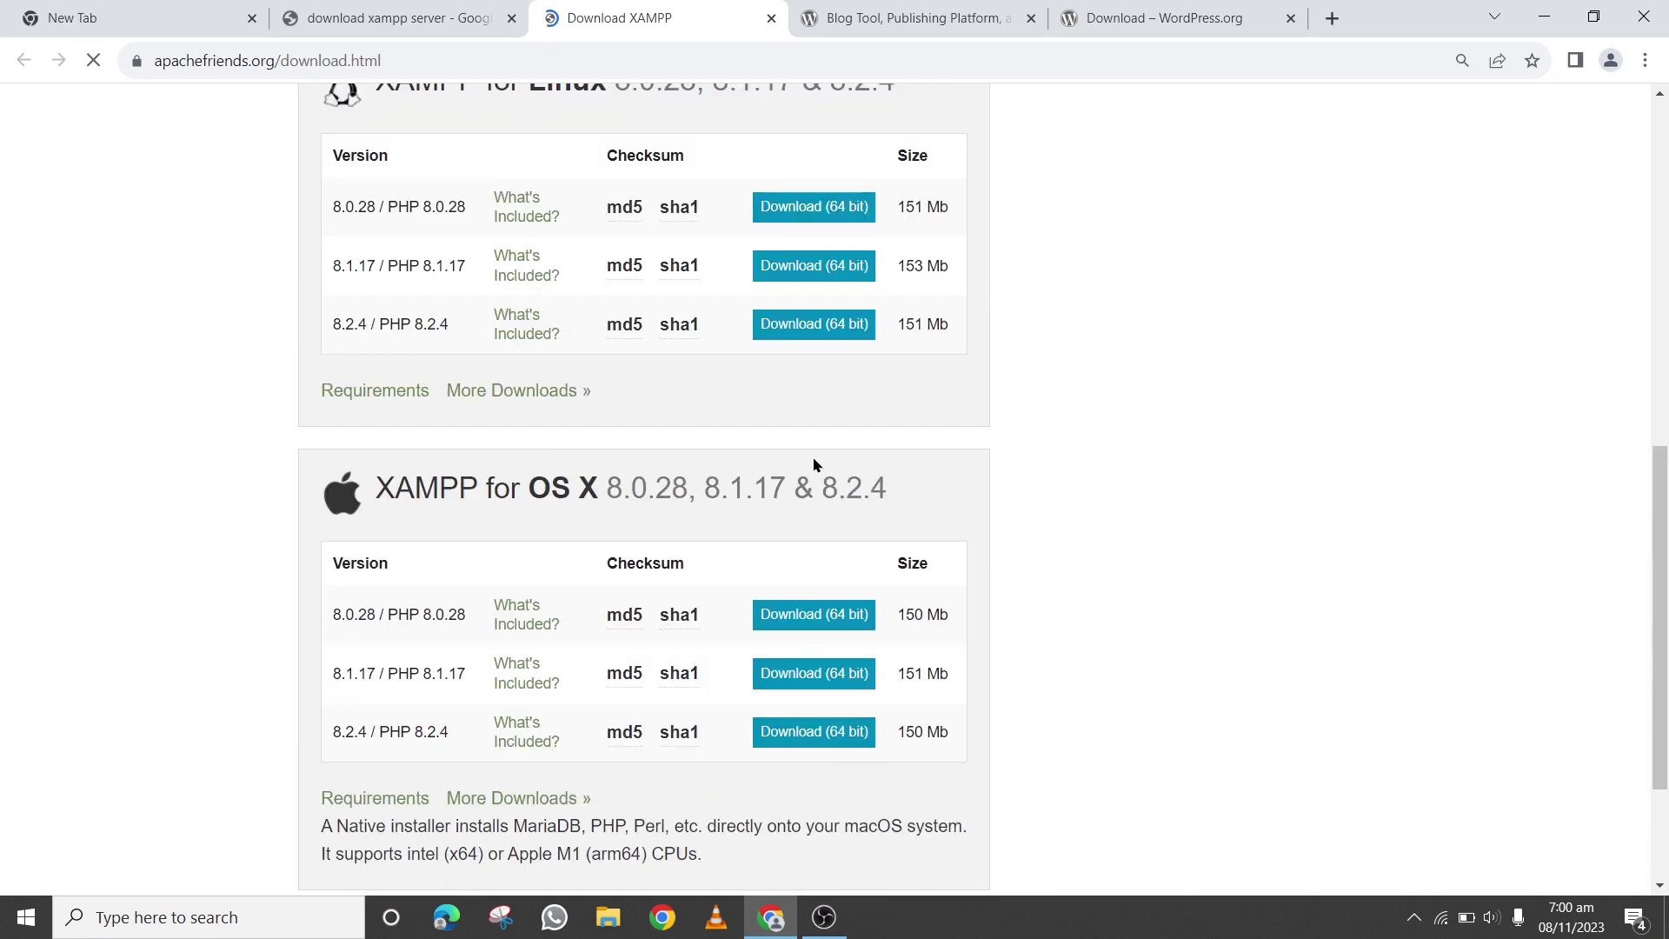
pyautogui.scroll(5, 611, 518)
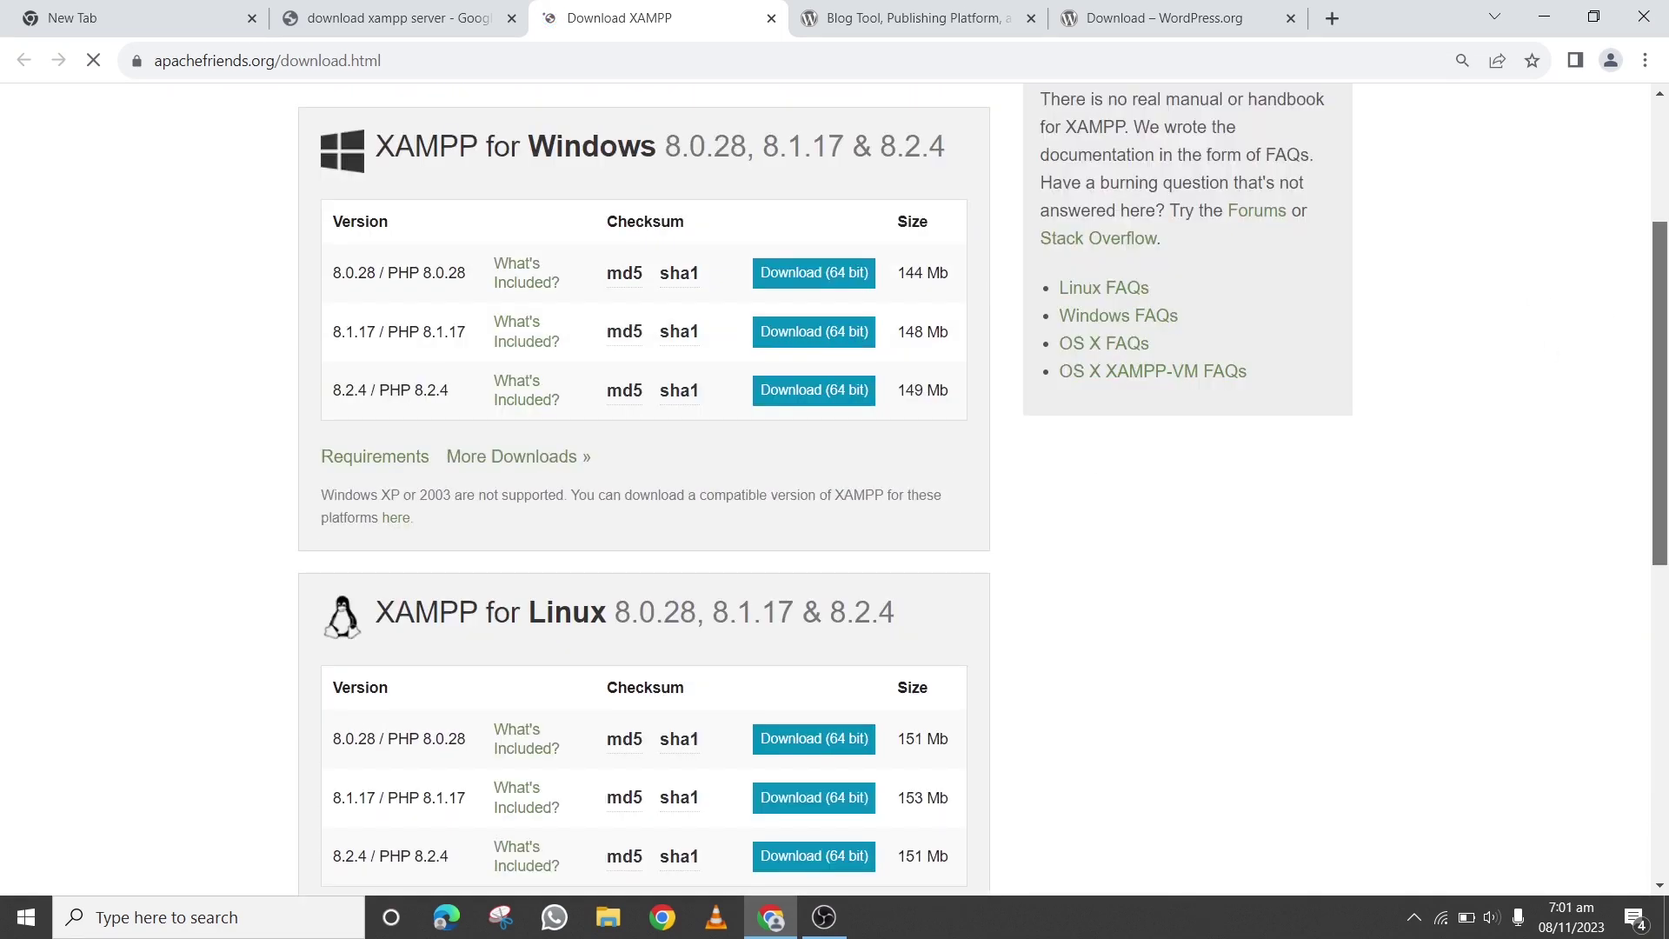
pyautogui.scroll(-5, 644, 487)
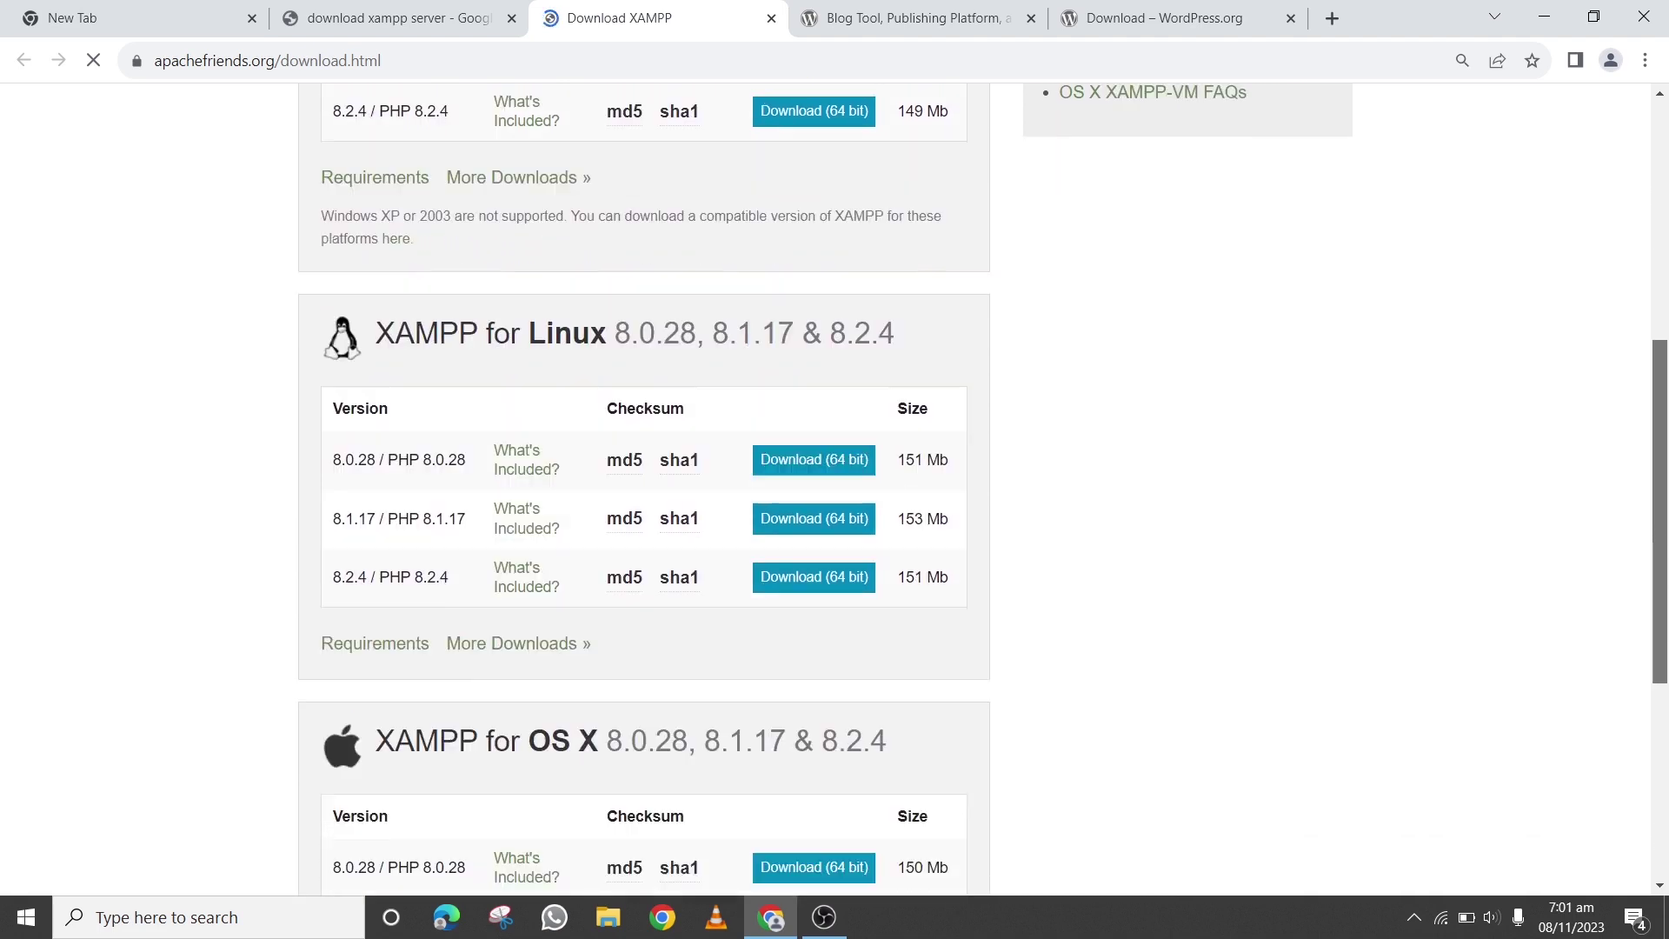
pyautogui.scroll(5, 1661, 402)
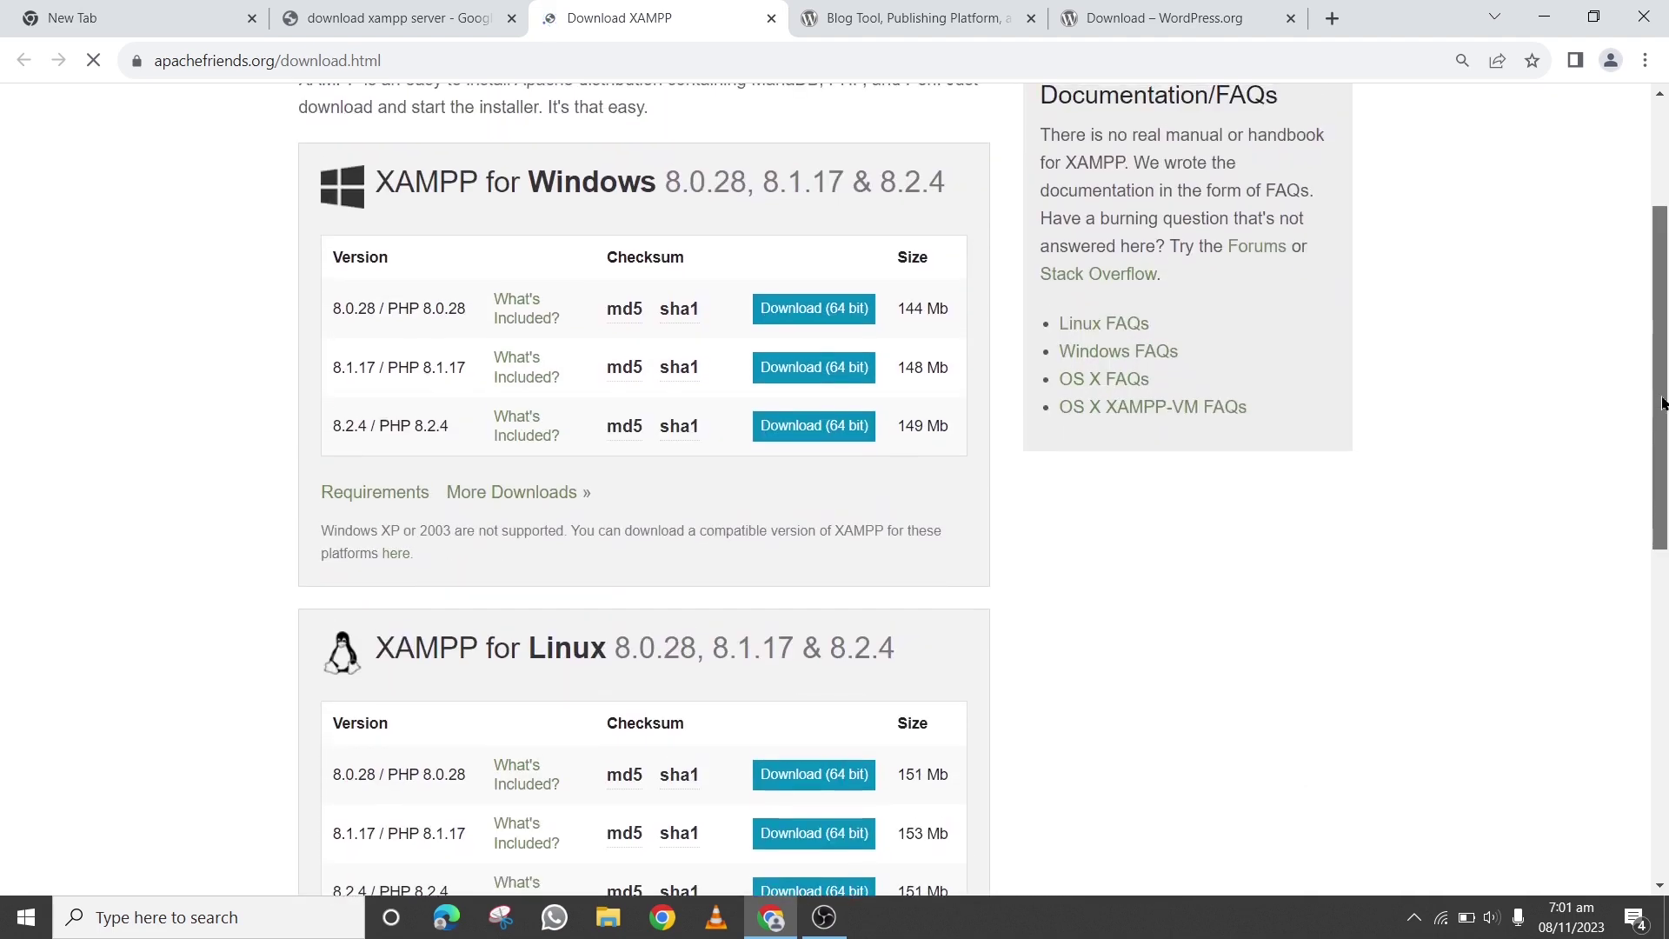
pyautogui.scroll(-4, 1662, 403)
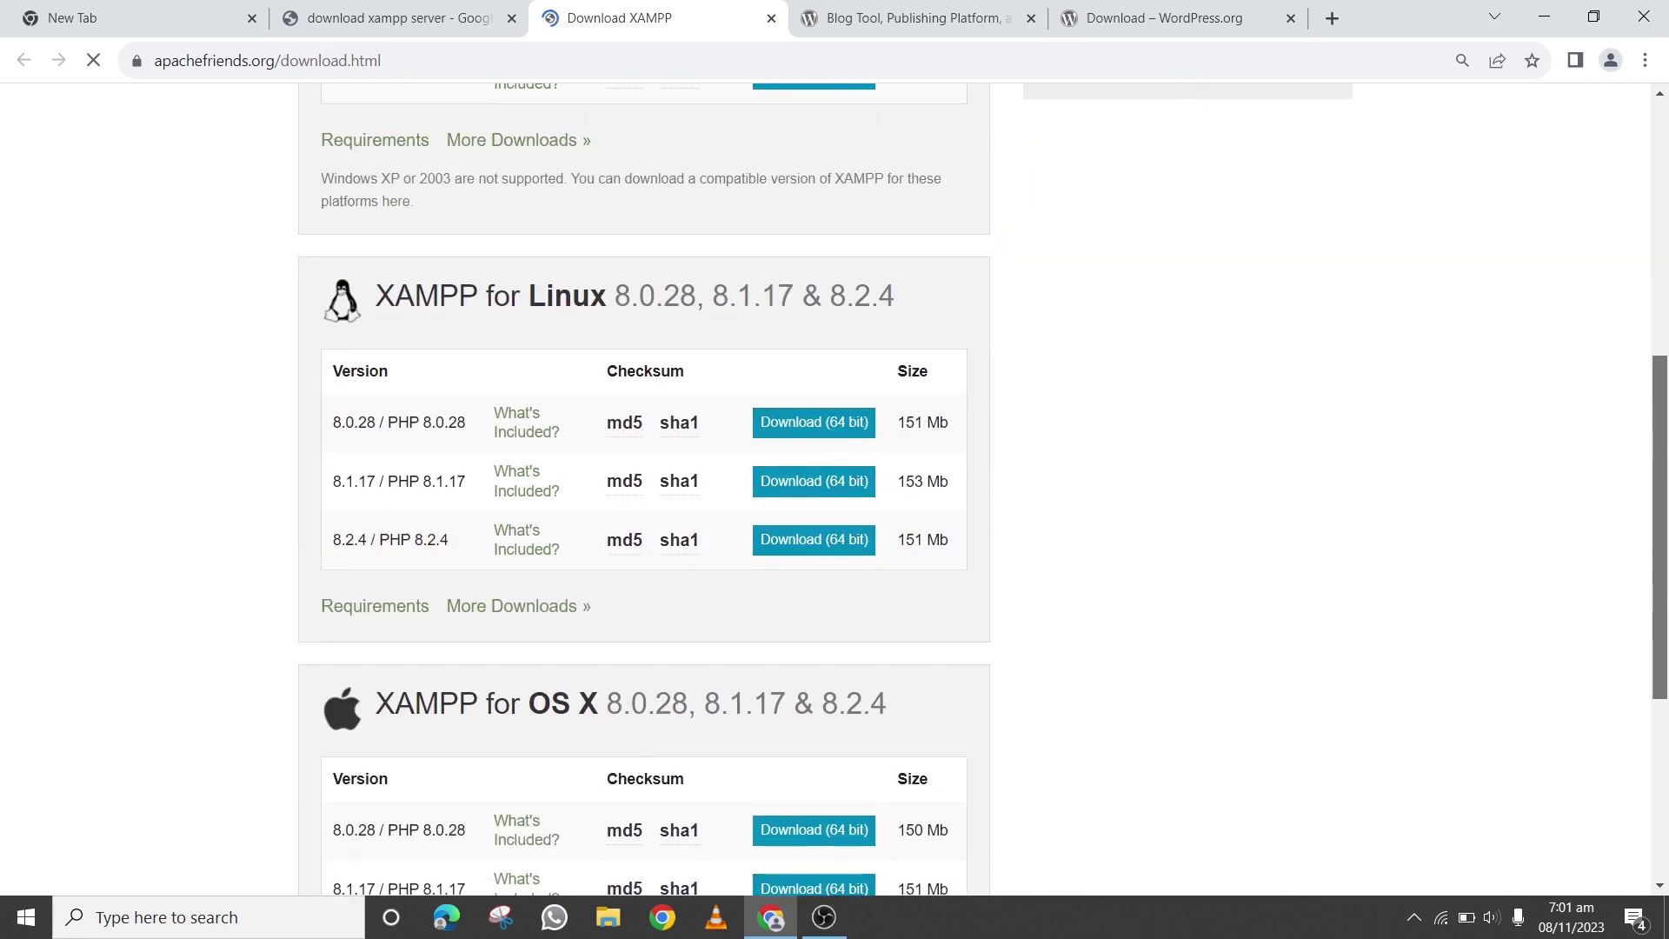
pyautogui.scroll(-4, 834, 487)
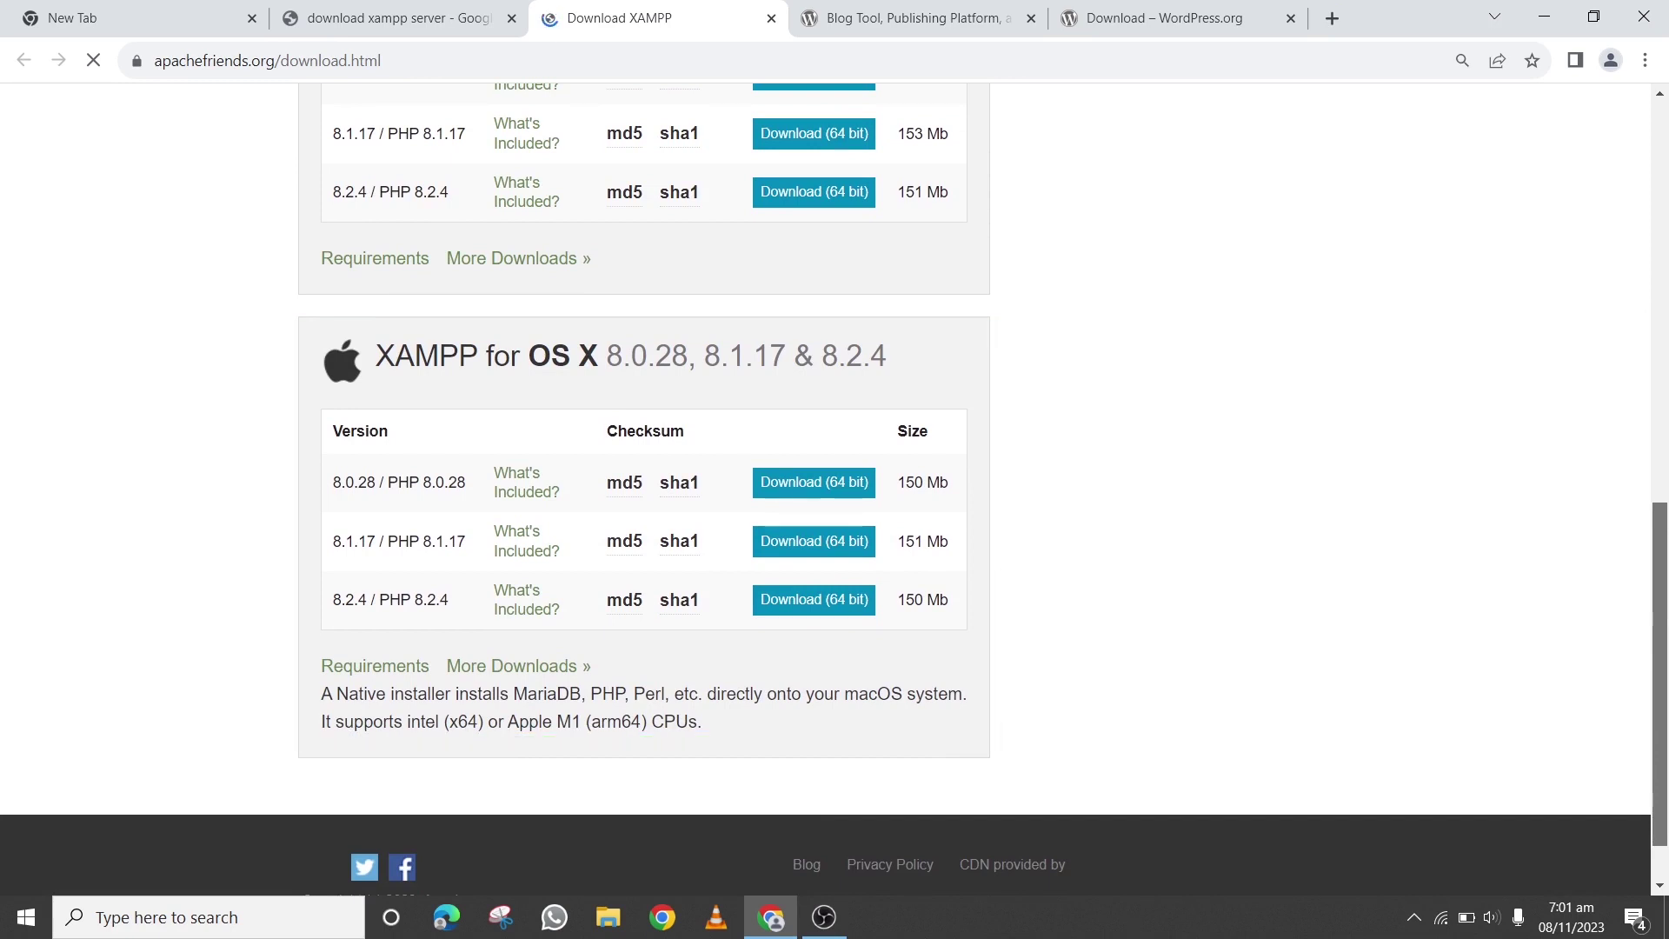
pyautogui.moveTo(1659, 700); pyautogui.dragTo(1658, 393)
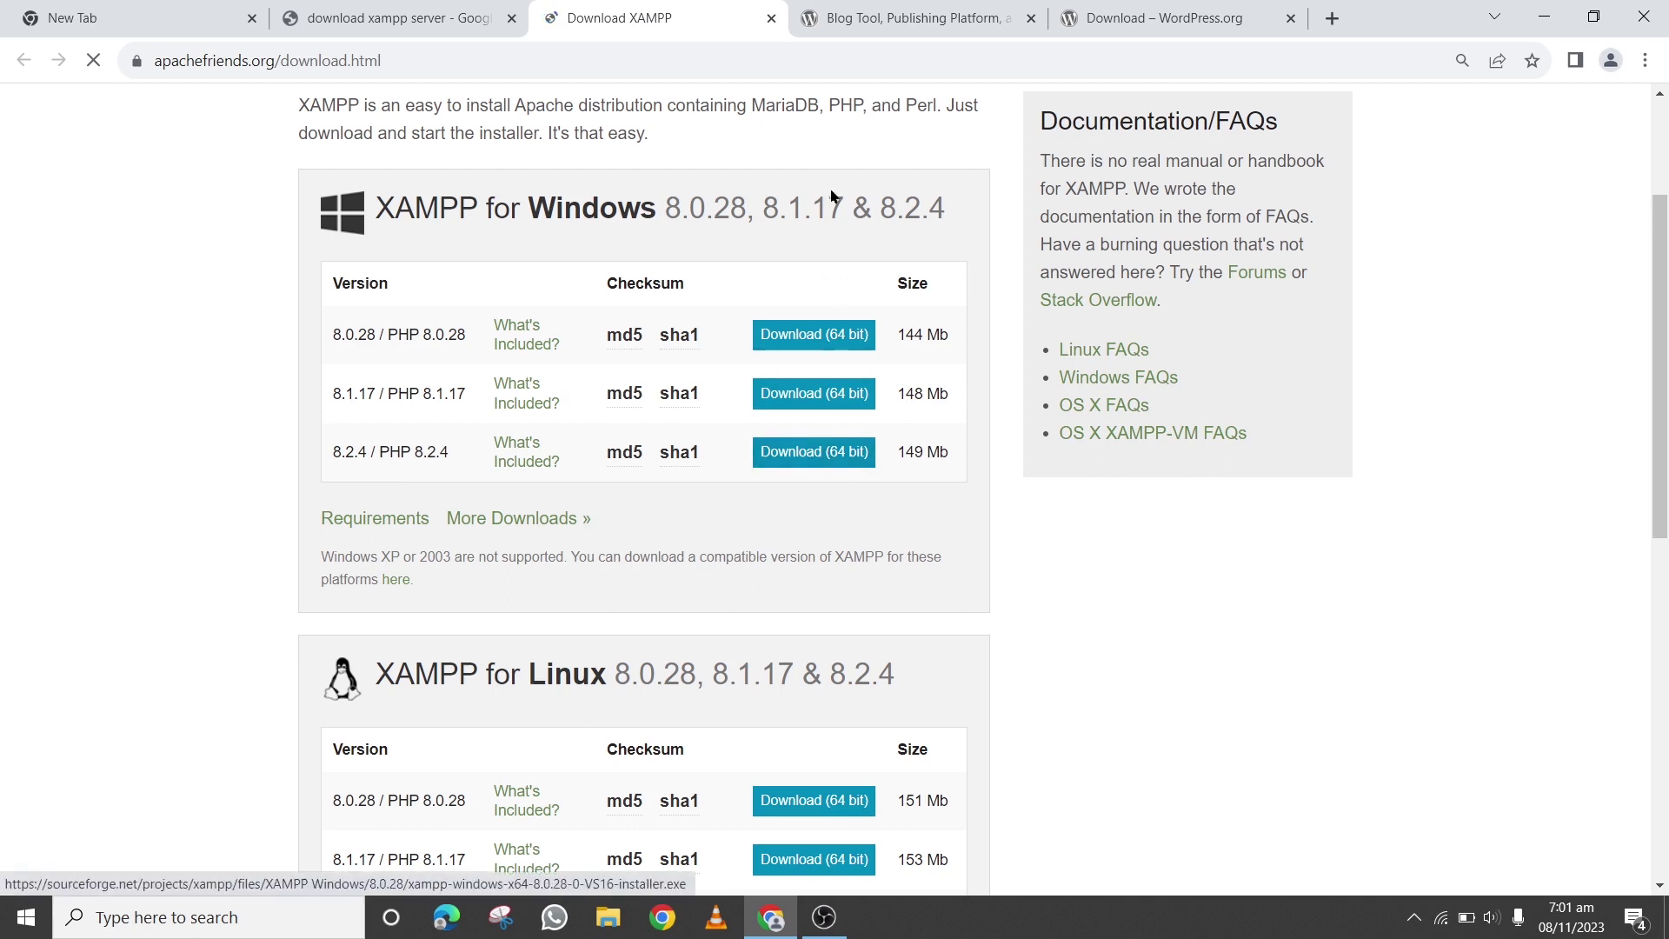
pyautogui.click(870, 18)
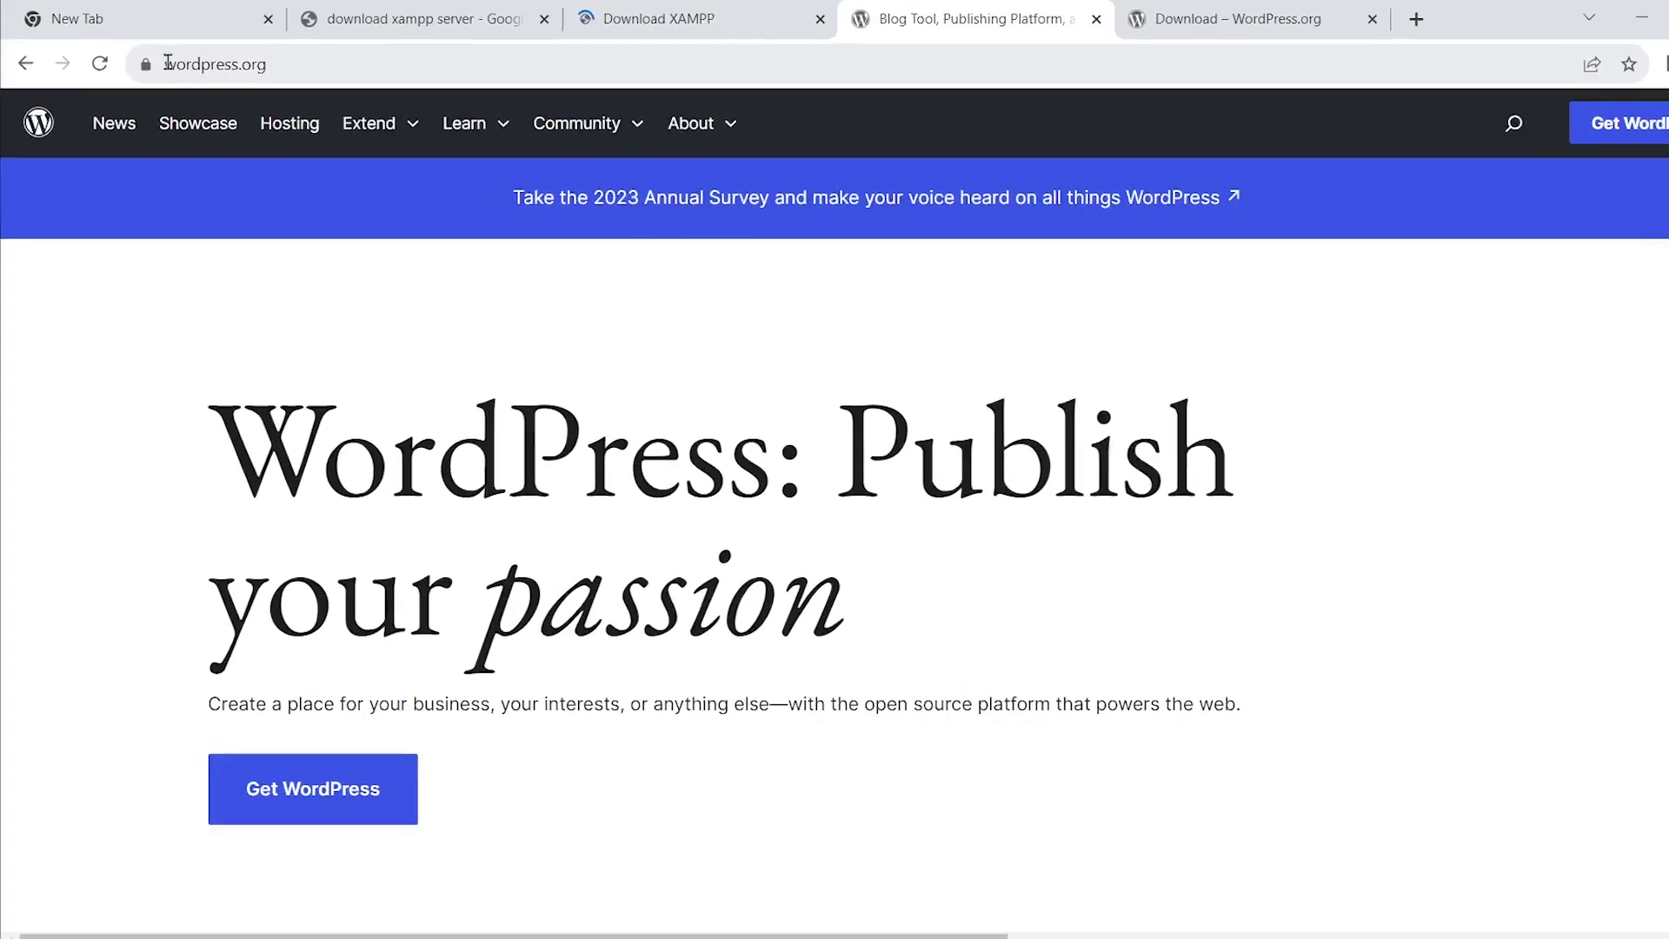
# Switch to the Get WordPress page and scroll to the WordPress 6.4 download
pyautogui.click(282, 60)
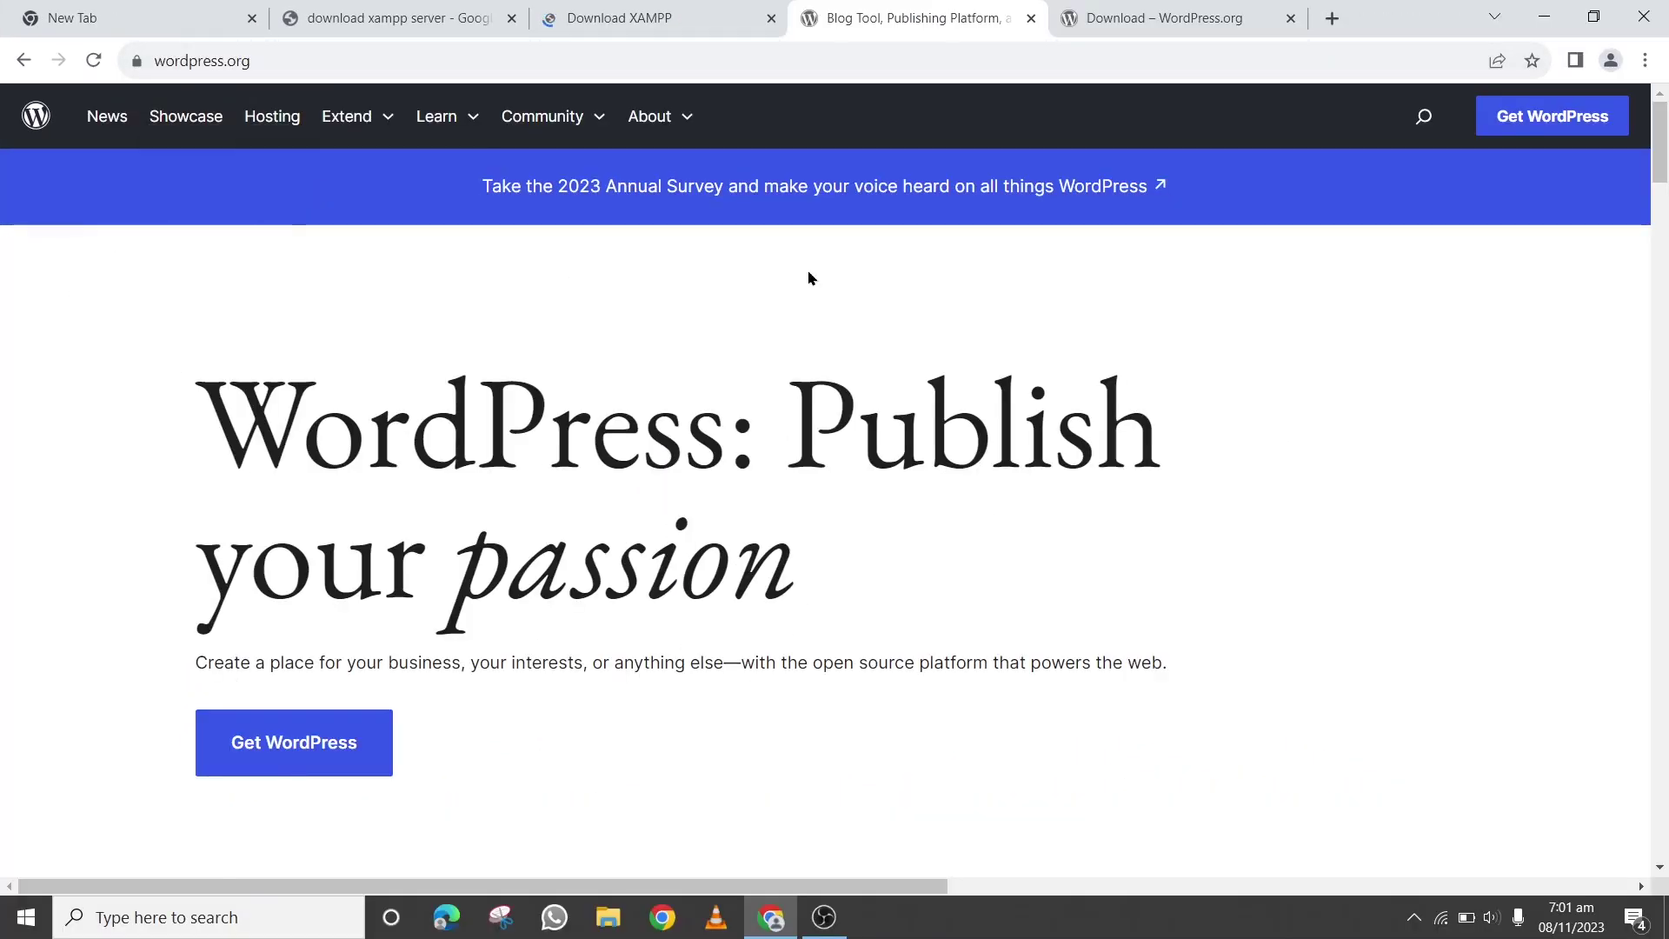
pyautogui.scroll(-6, 1531, 521)
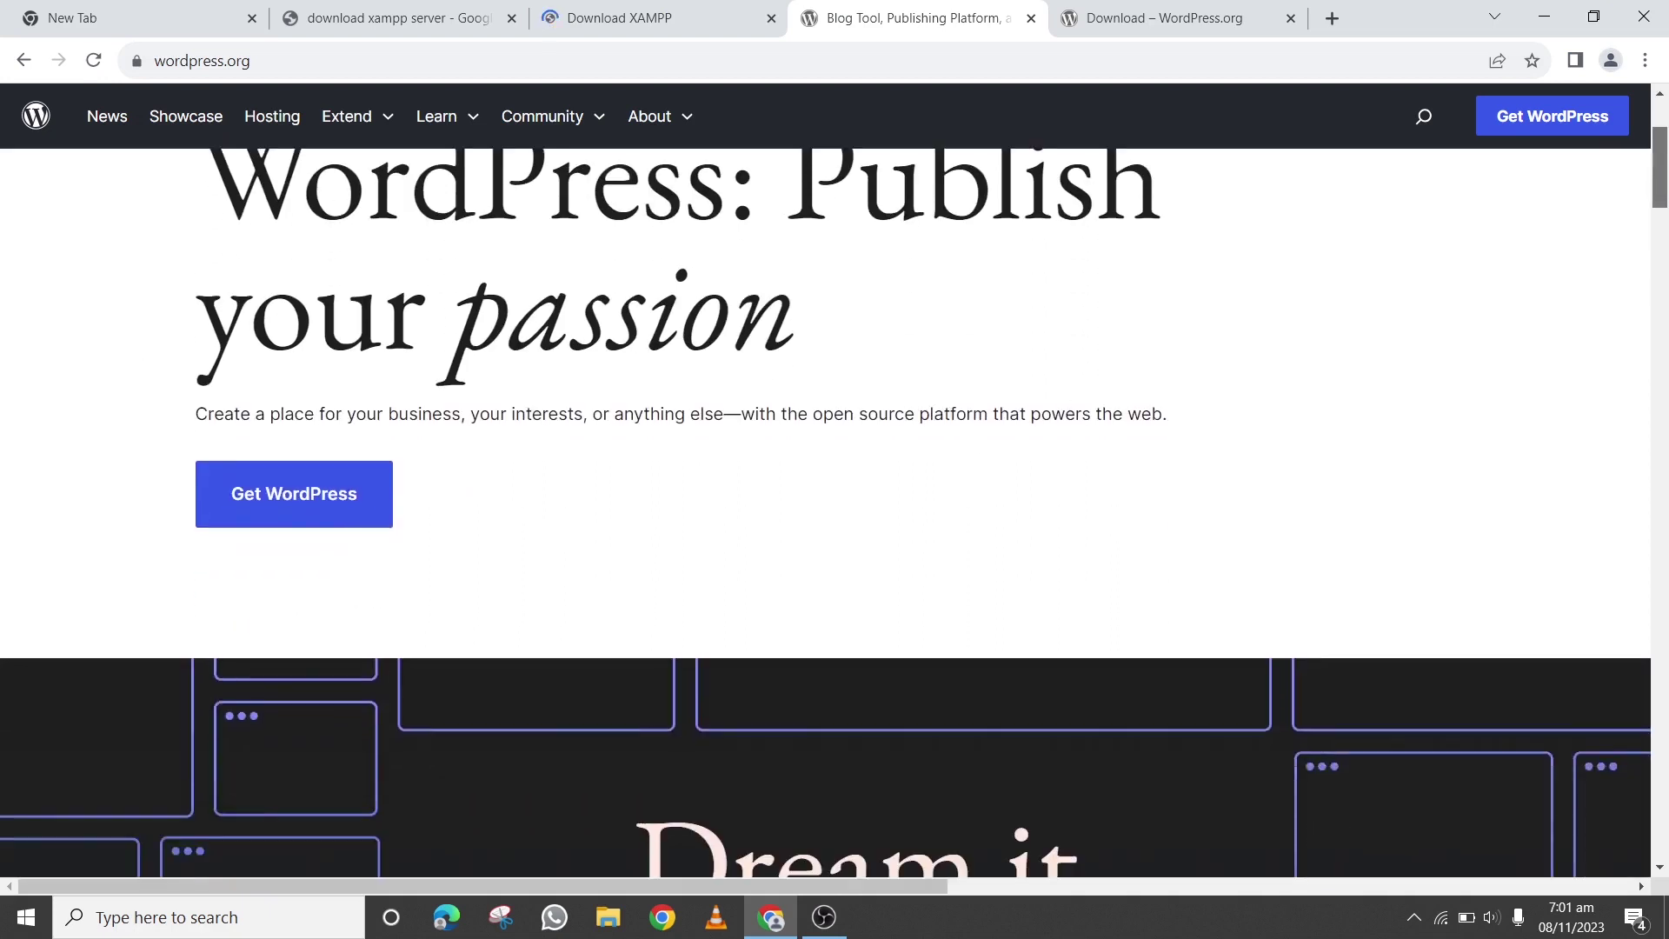
pyautogui.moveTo(1651, 231); pyautogui.dragTo(1650, 174)
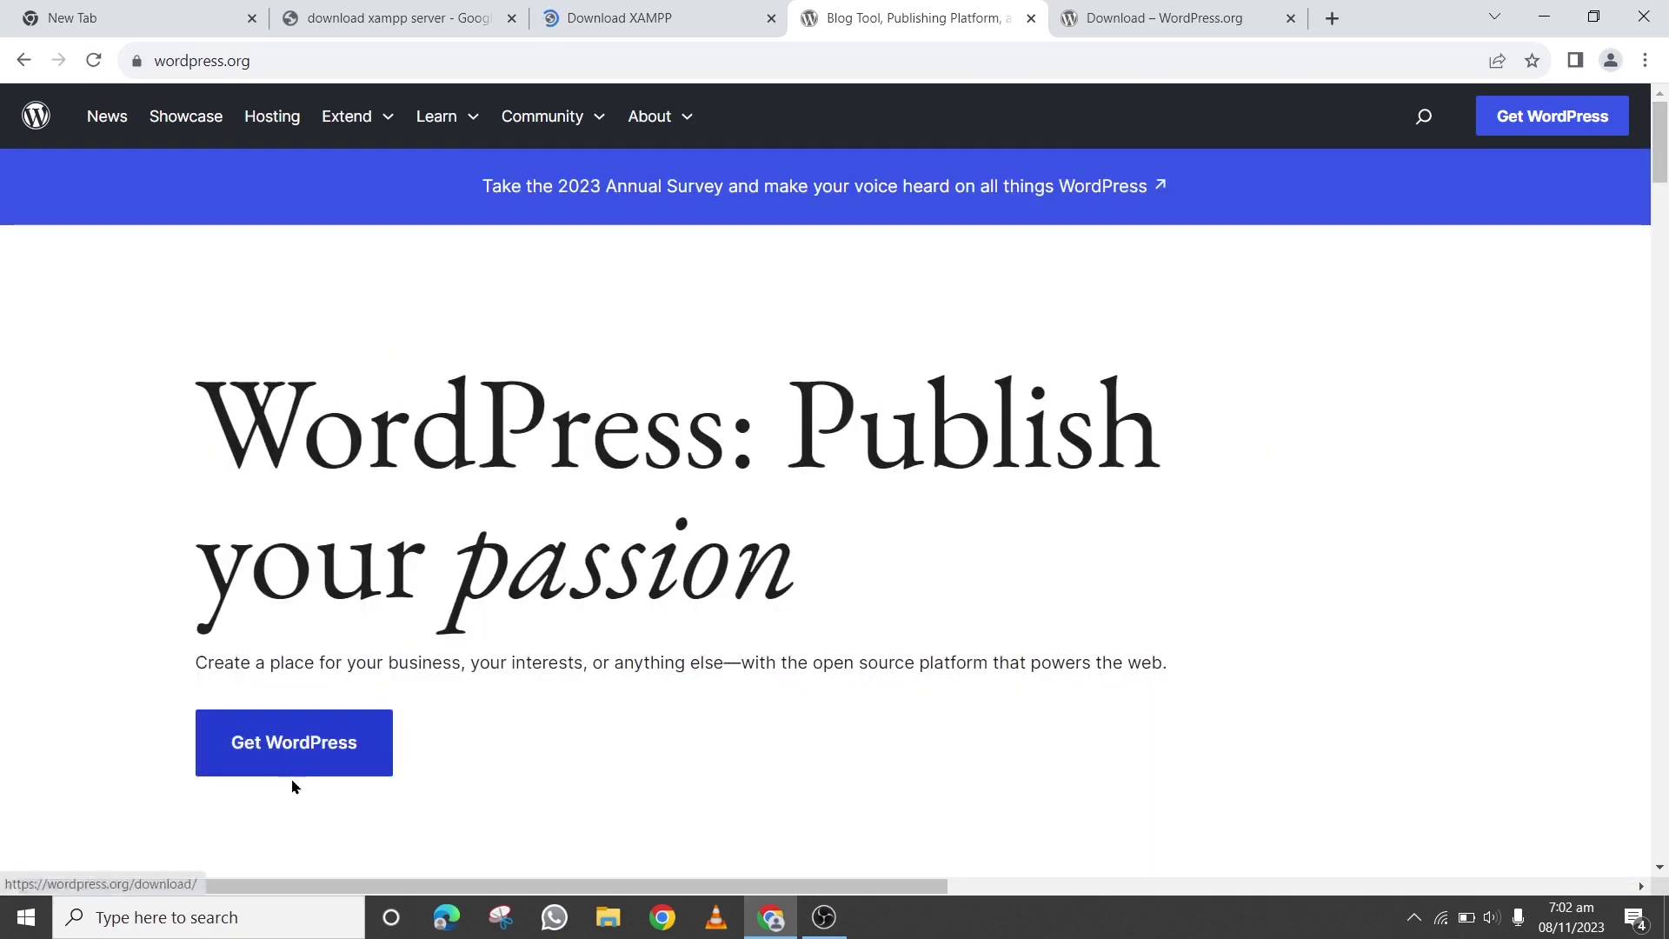
pyautogui.click(1198, 17)
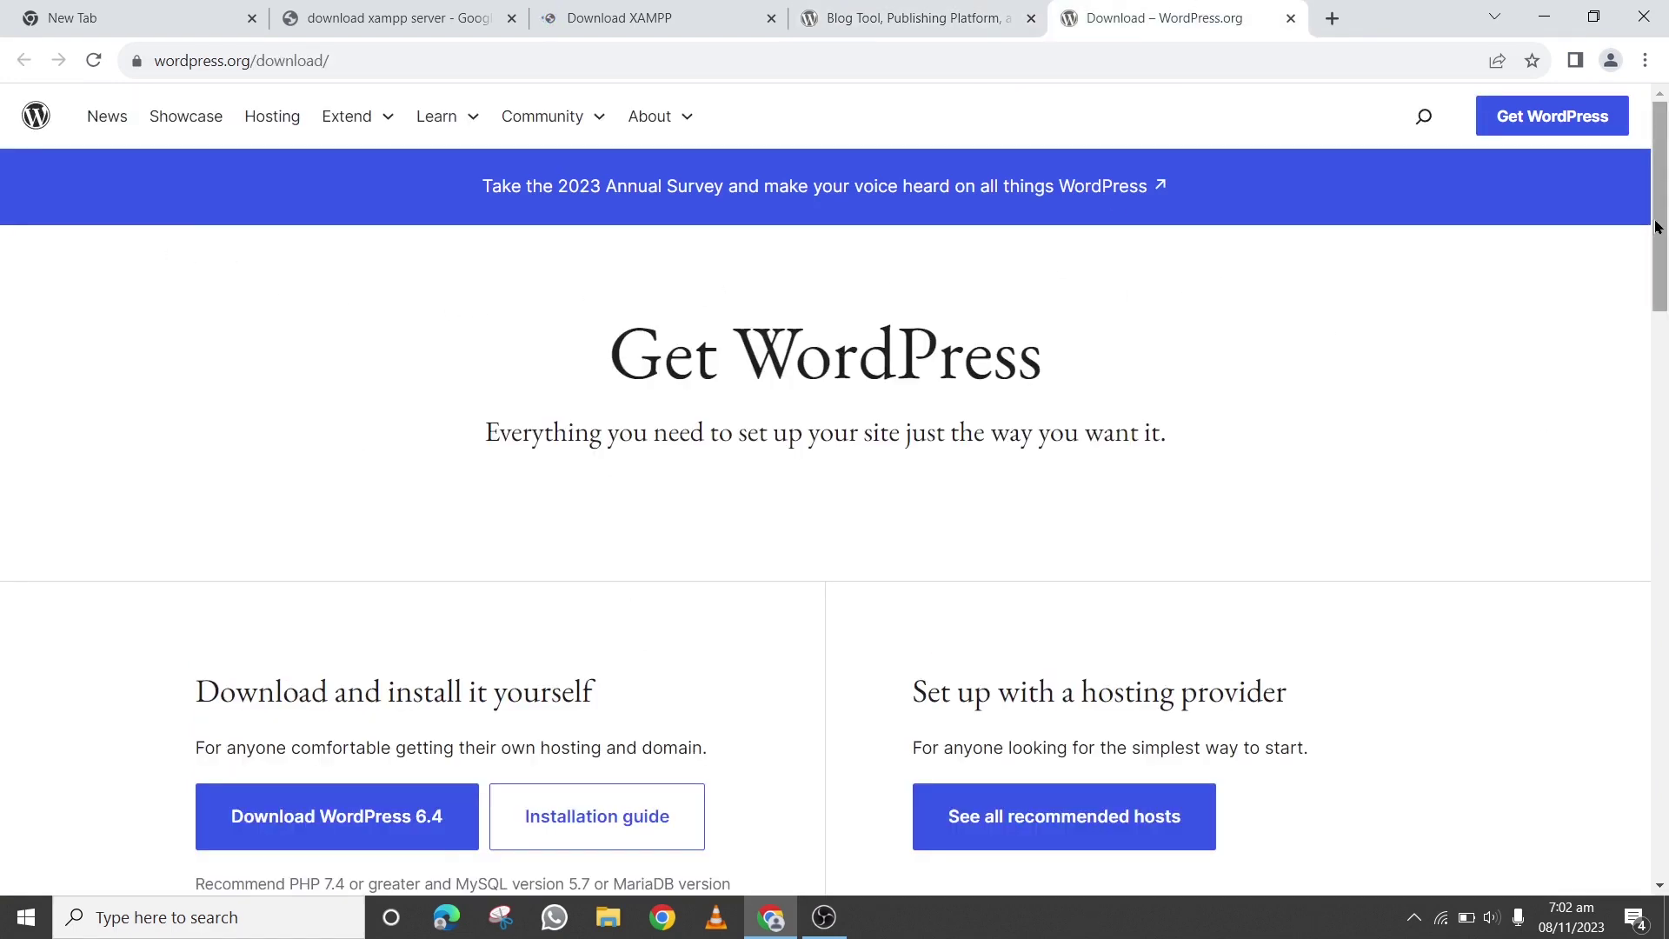
pyautogui.moveTo(1660, 209); pyautogui.dragTo(1661, 308)
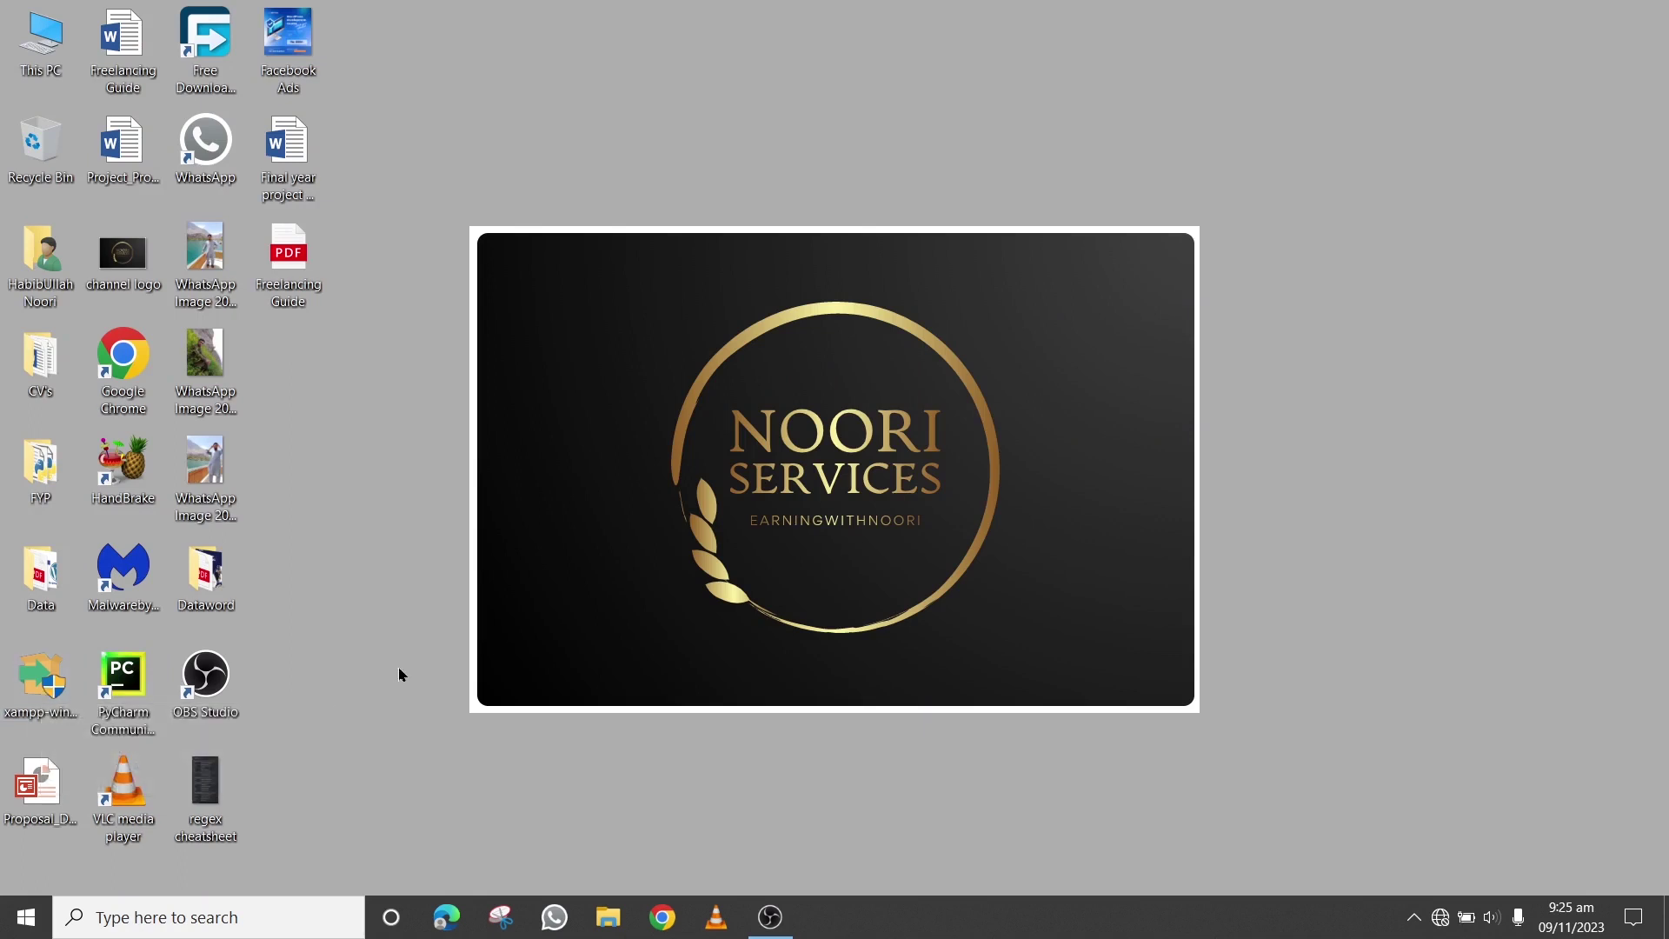
# Browse from This PC through Local Disk (C:) and xampp into htdocs
pyautogui.doubleClick(52, 43)
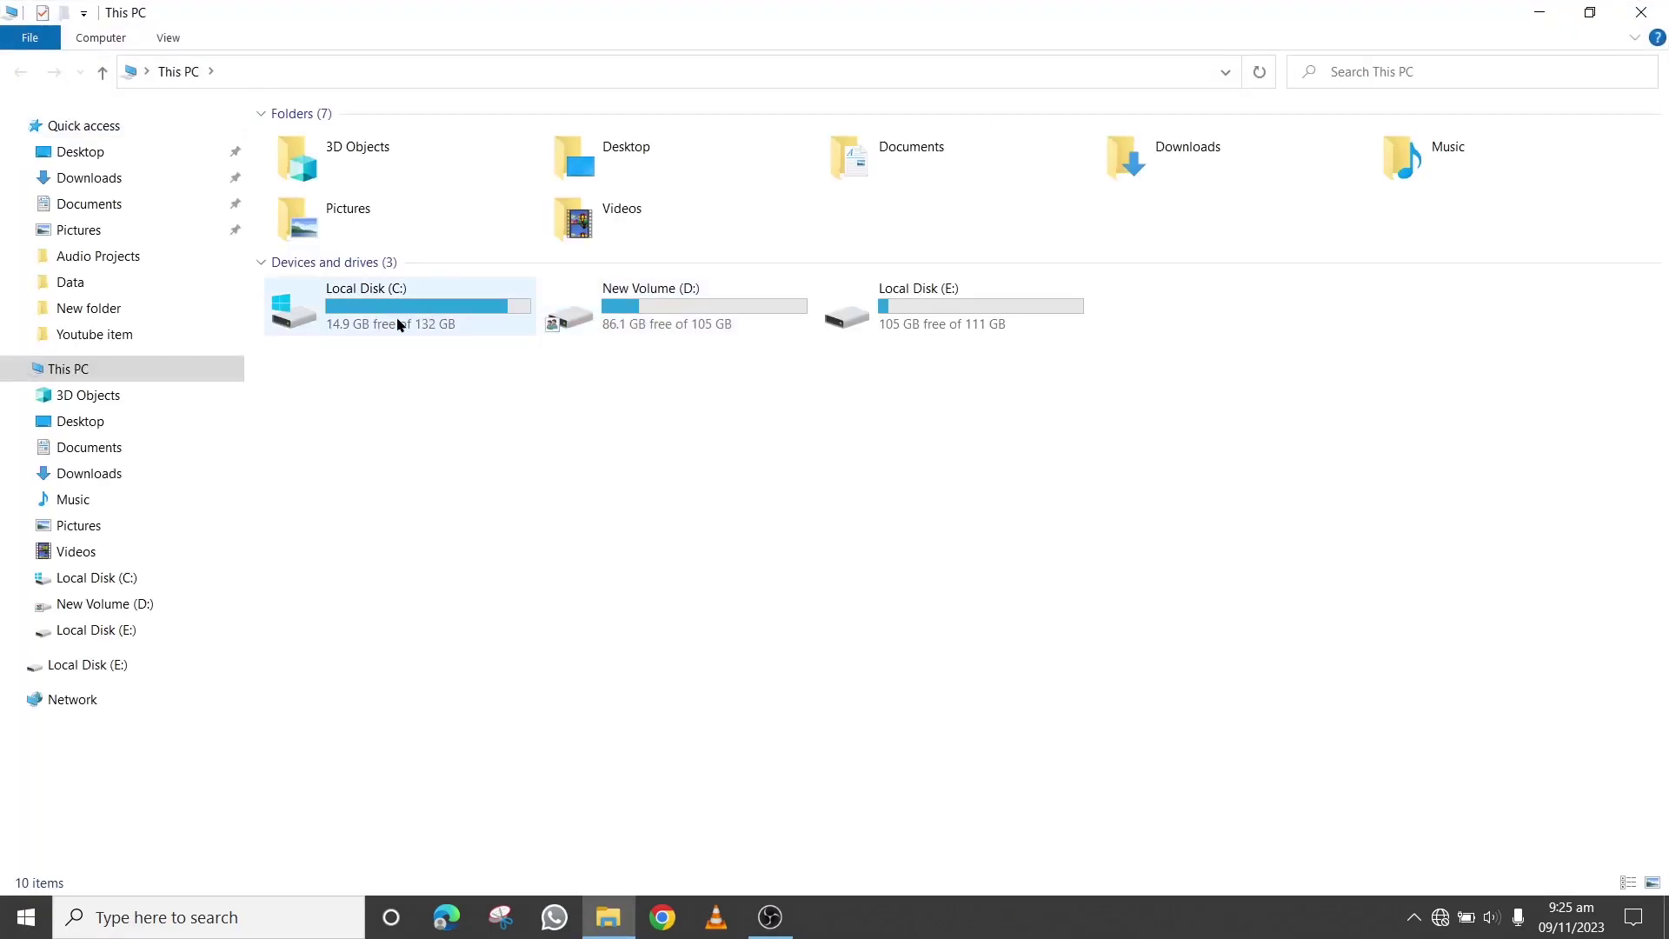
pyautogui.doubleClick(458, 324)
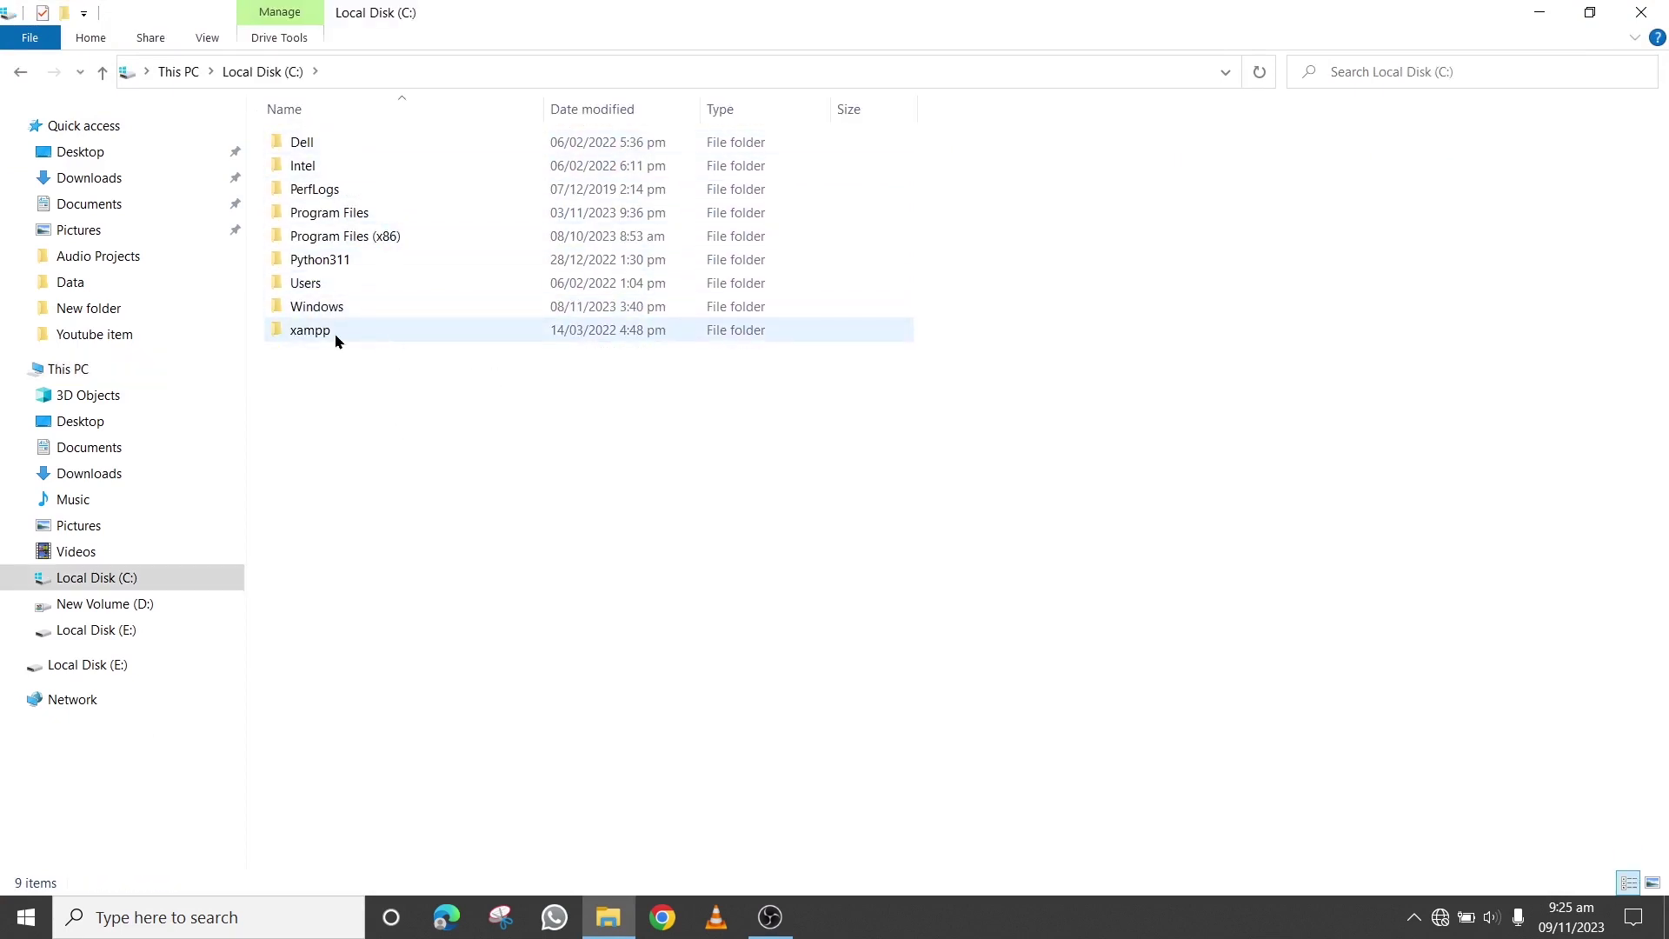
pyautogui.doubleClick(429, 329)
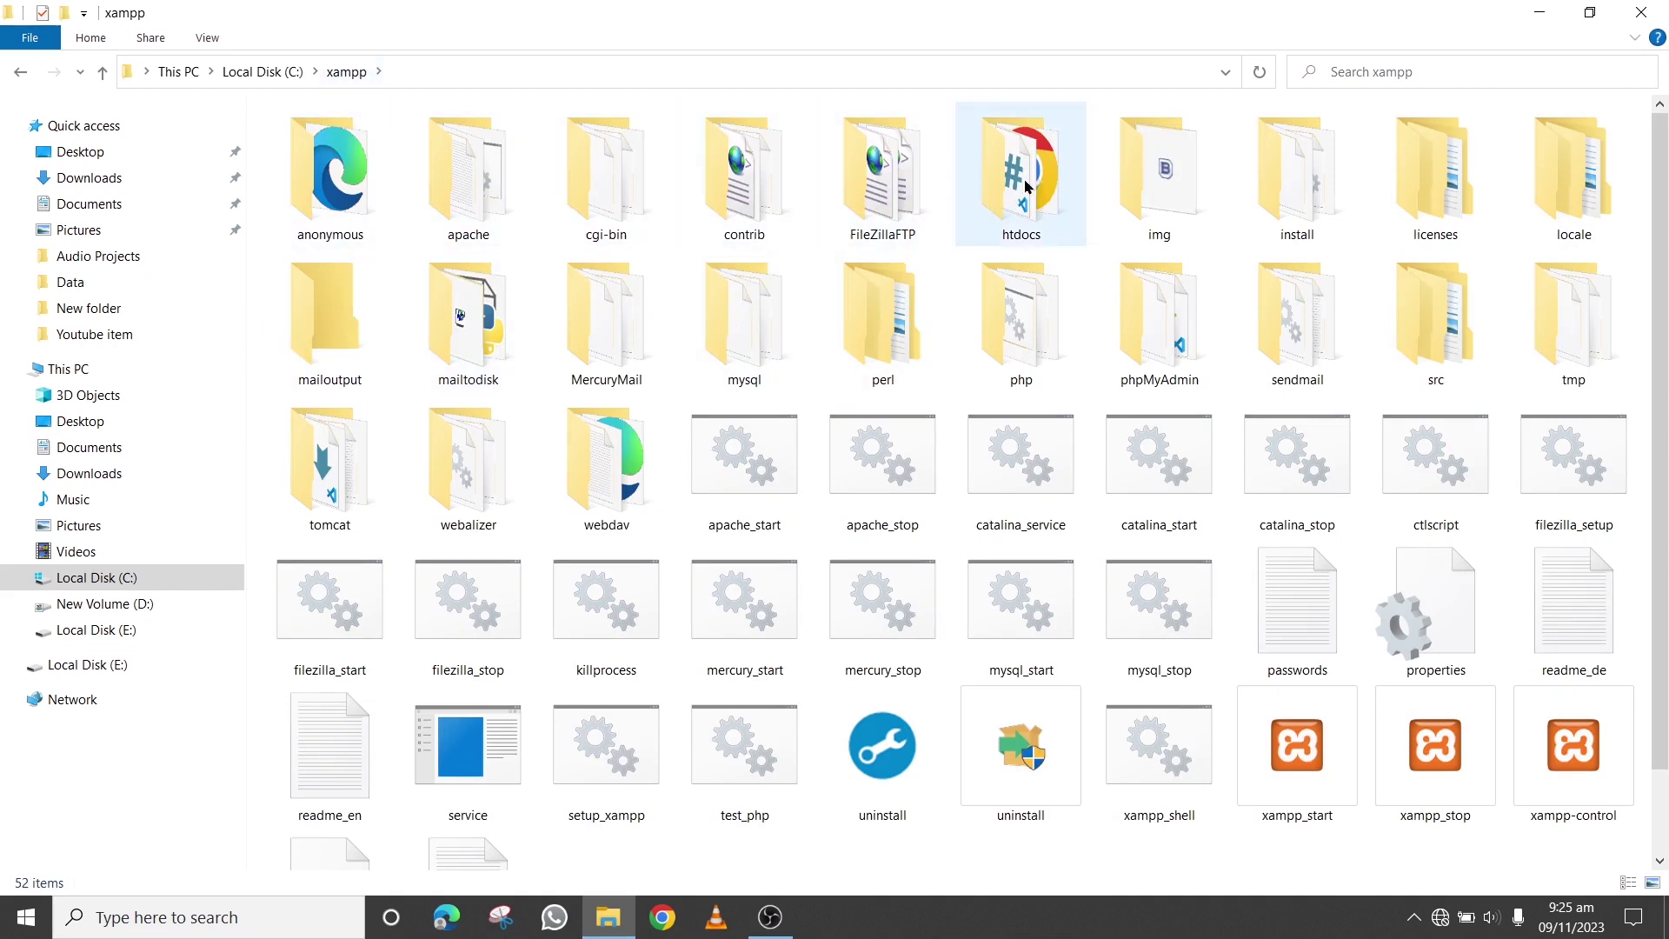
pyautogui.moveTo(1043, 204)
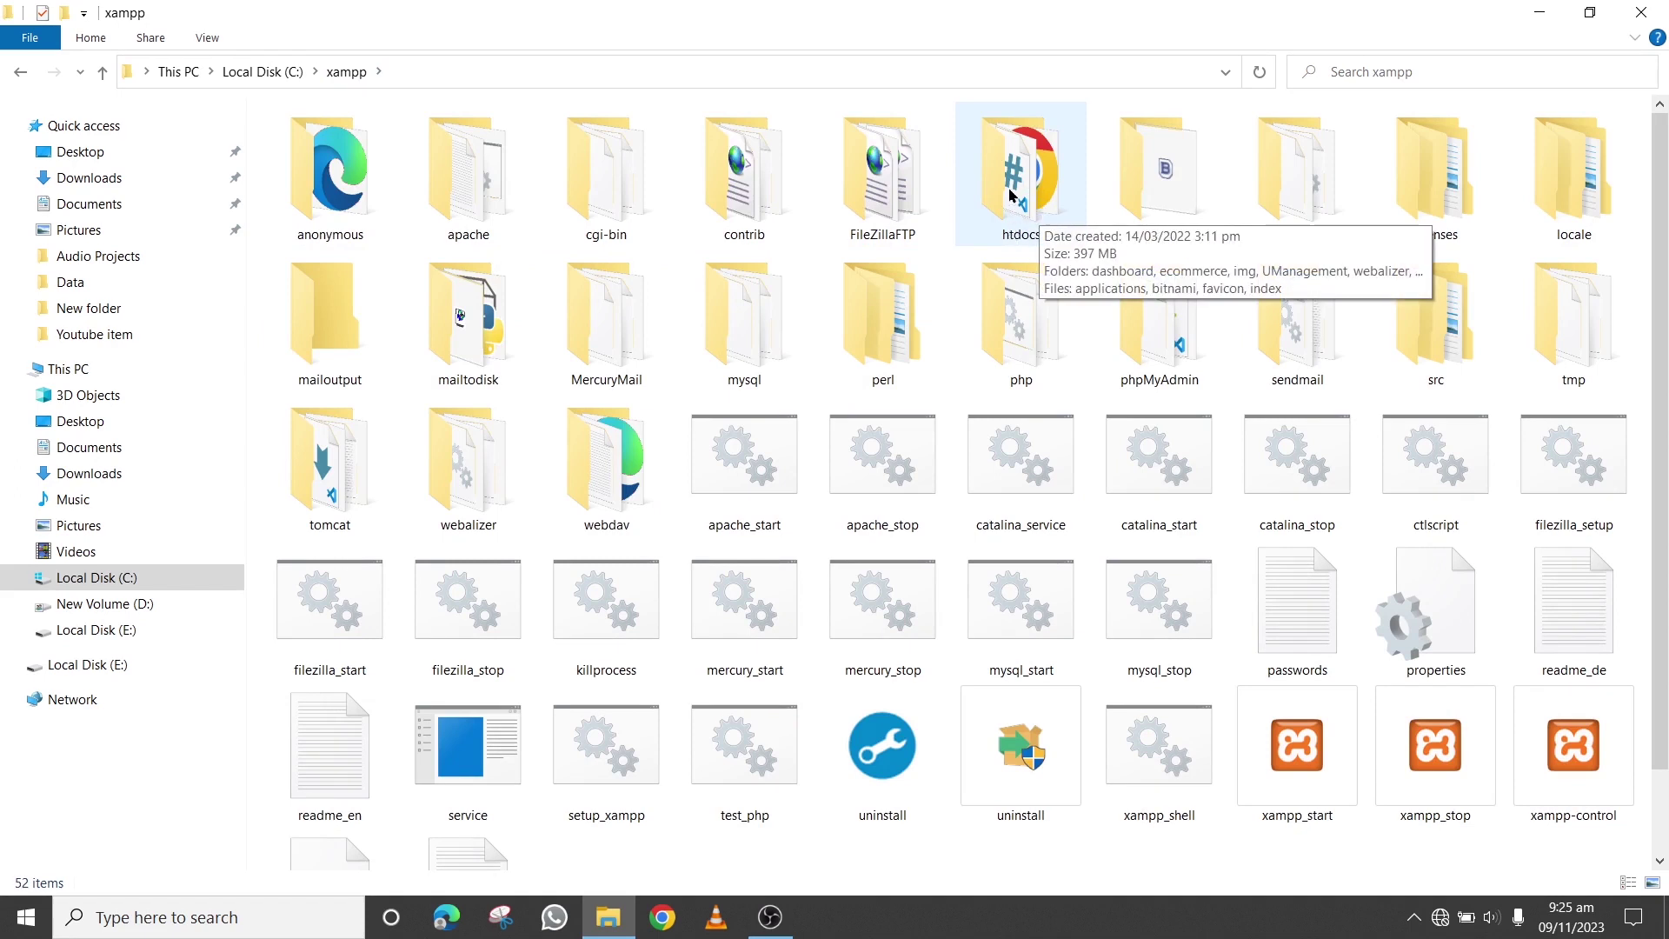
pyautogui.doubleClick(1011, 194)
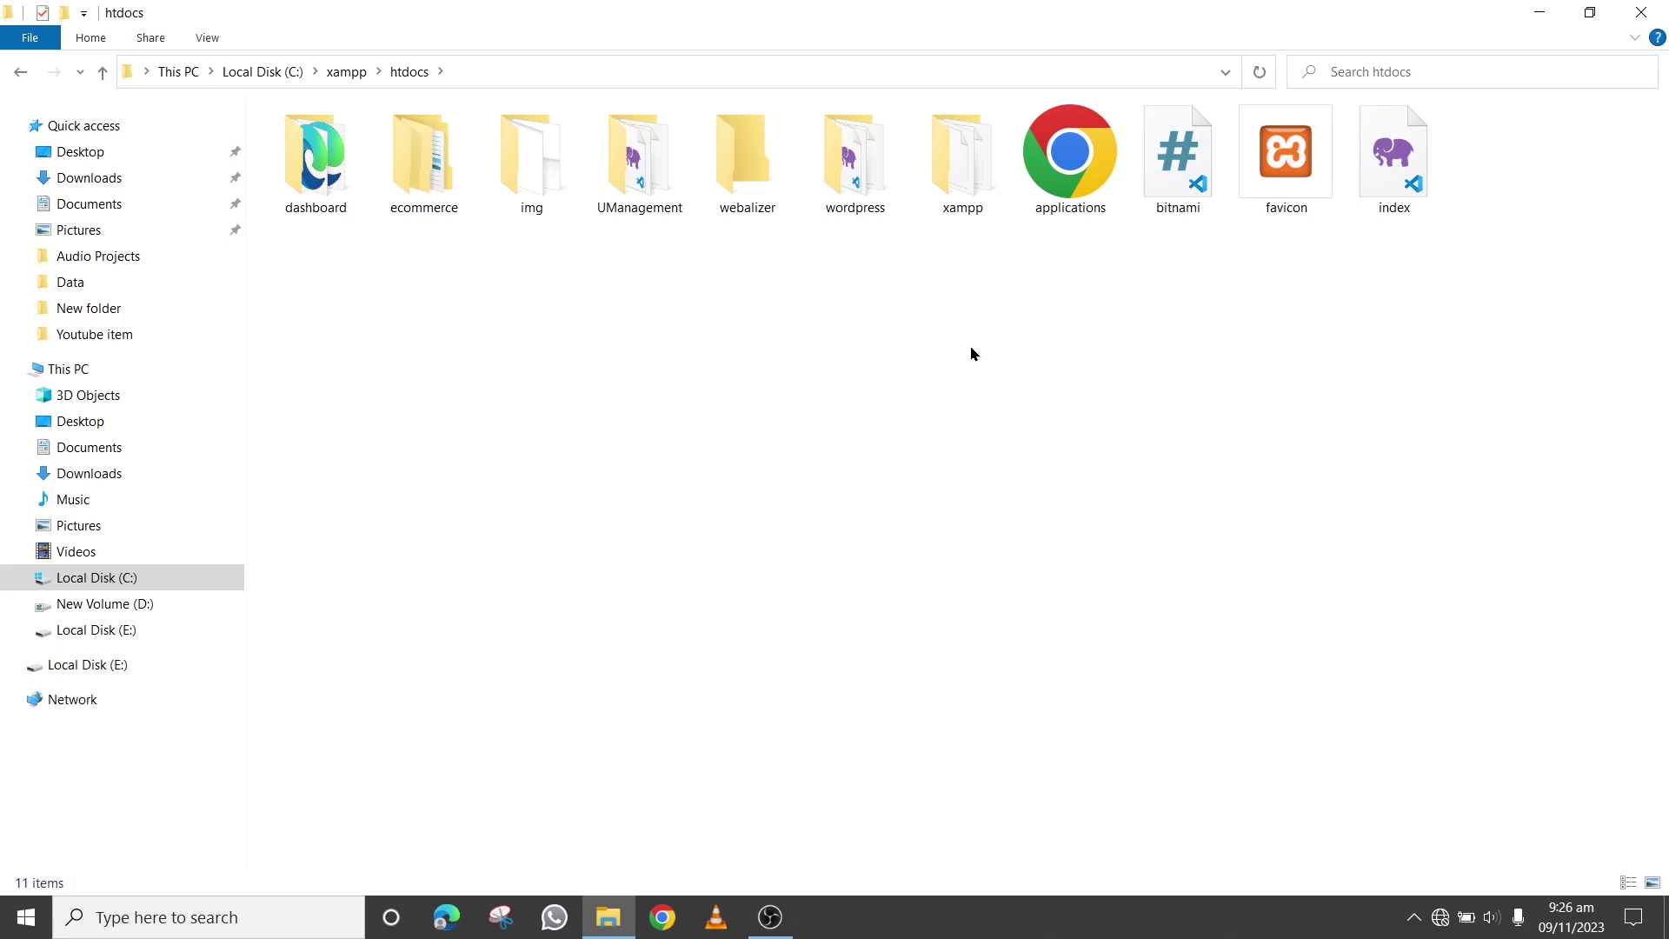
# Copy the wordpress folder from Desktop\Data\WordPress
pyautogui.click(111, 155)
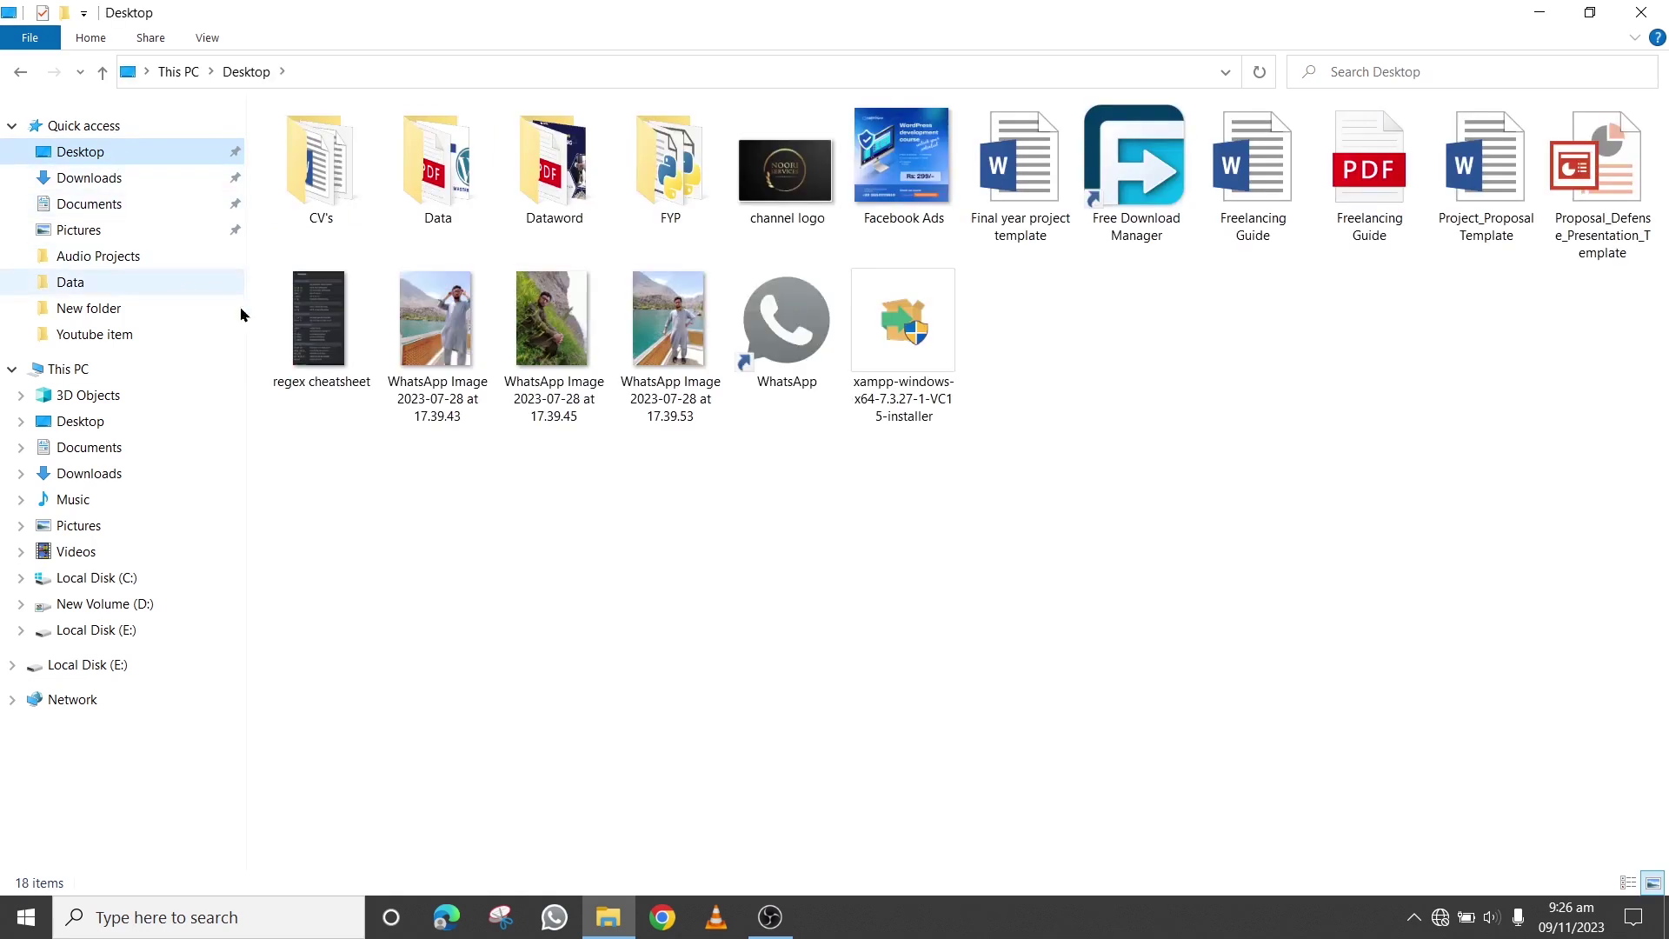
pyautogui.doubleClick(483, 174)
pyautogui.click(331, 176)
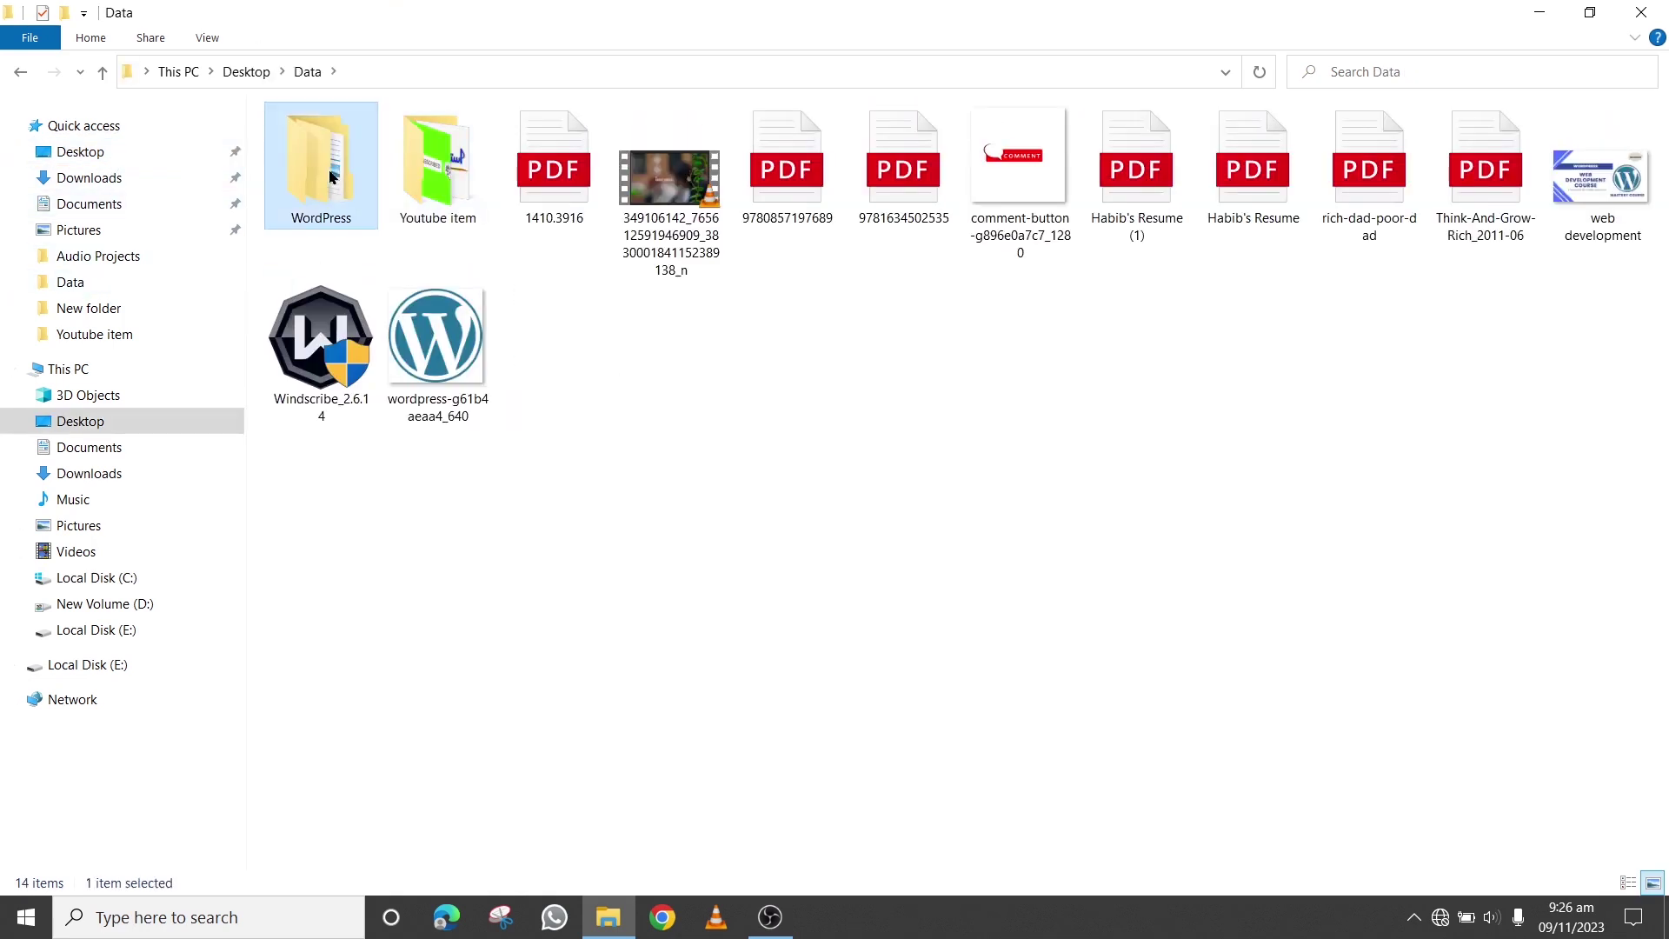
pyautogui.doubleClick(331, 176)
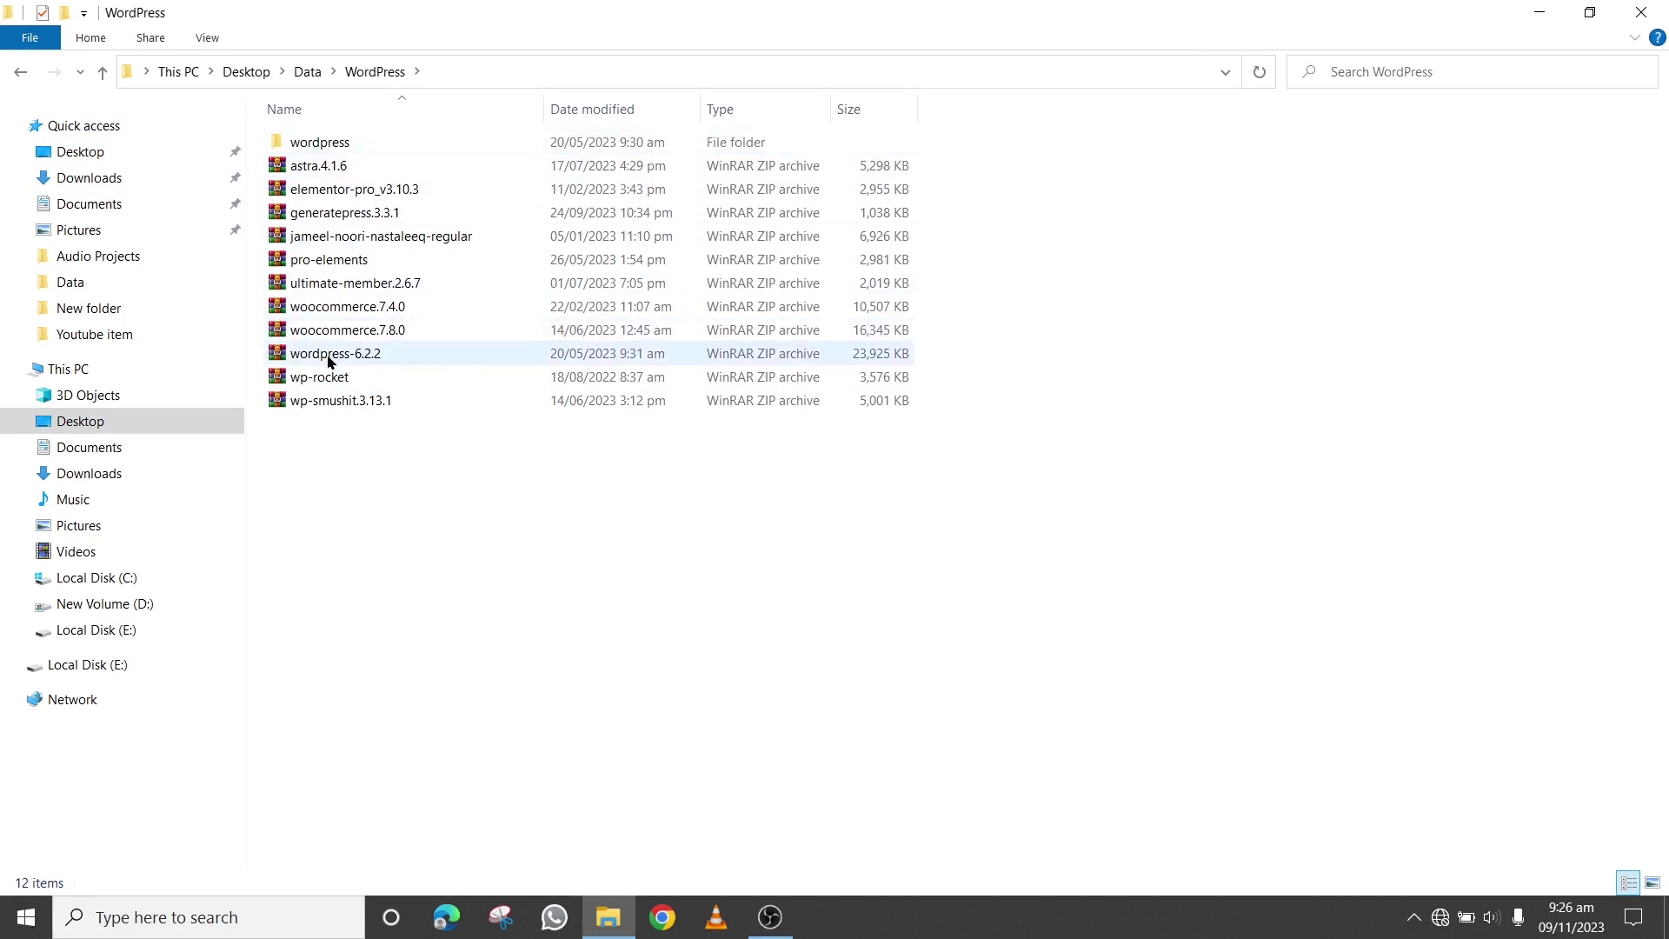
pyautogui.click(347, 146)
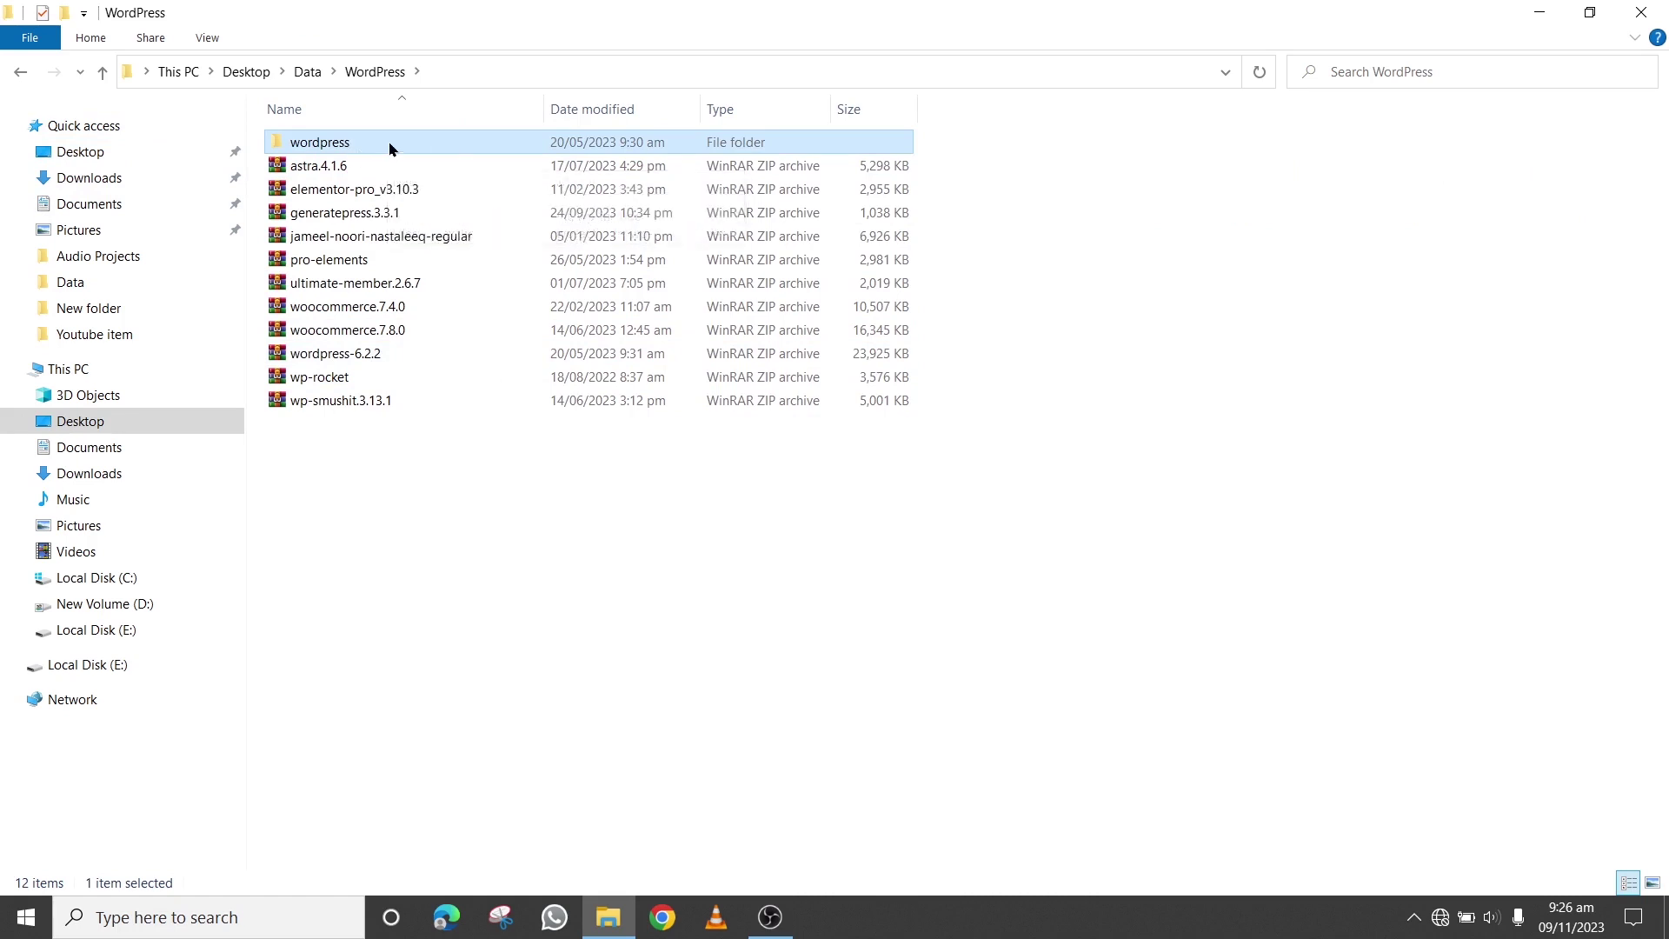
pyautogui.rightClick(357, 148)
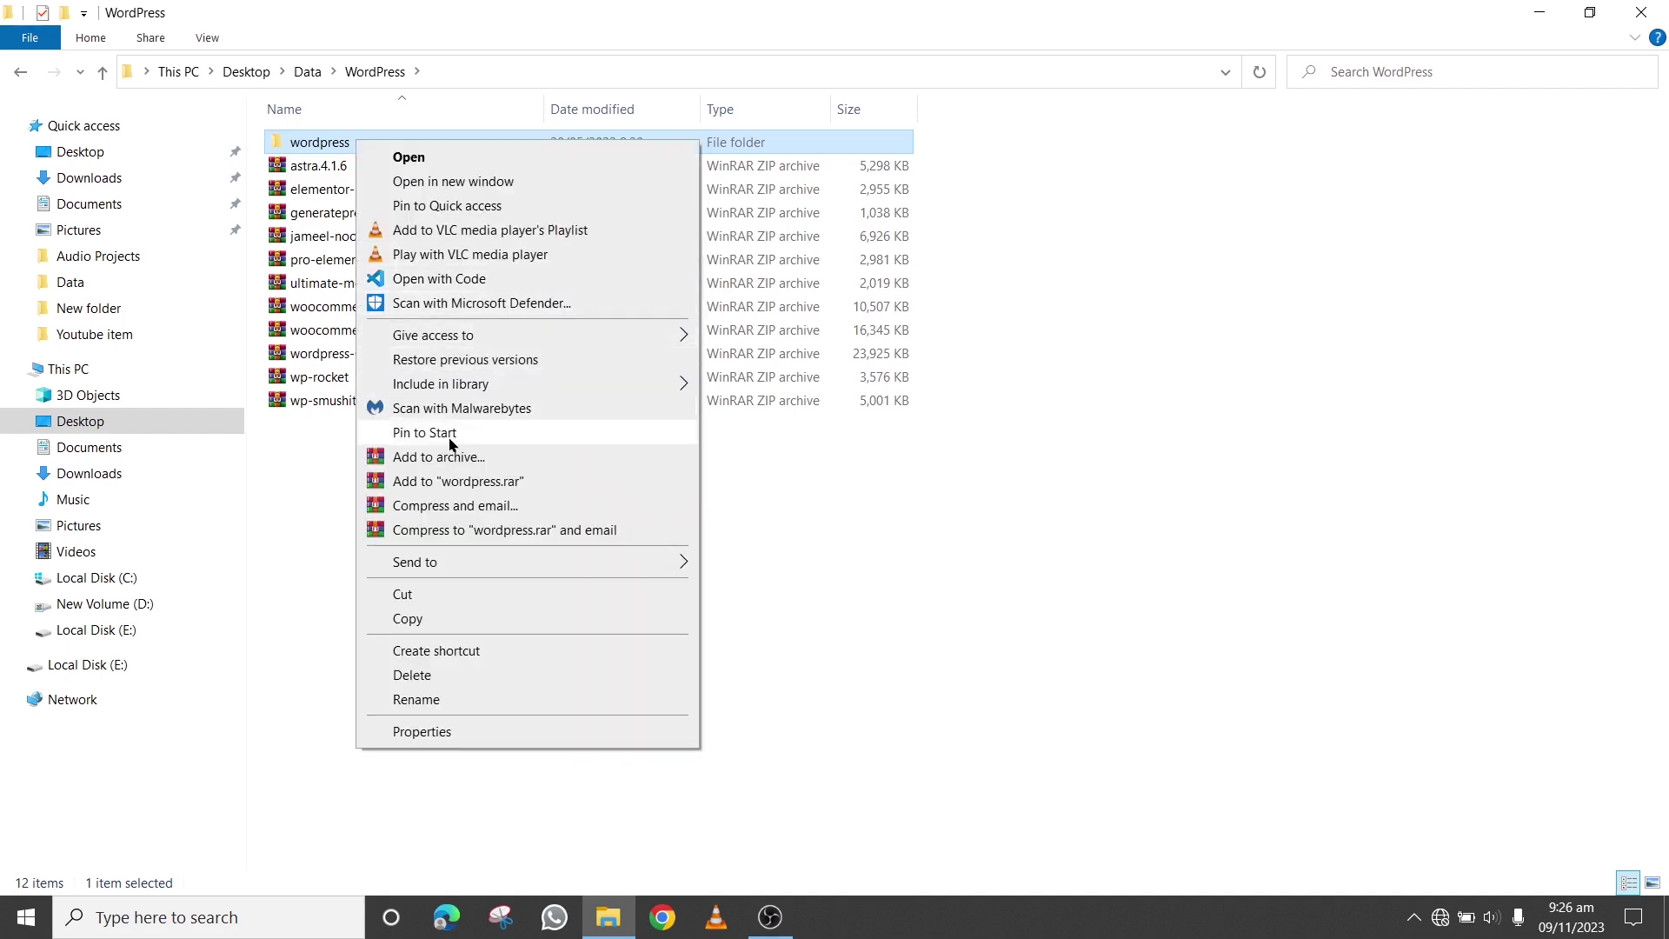
pyautogui.press('Escape')
# Paste the wordpress folder into C:\xampp\htdocs and open the copied folder
pyautogui.click(122, 580)
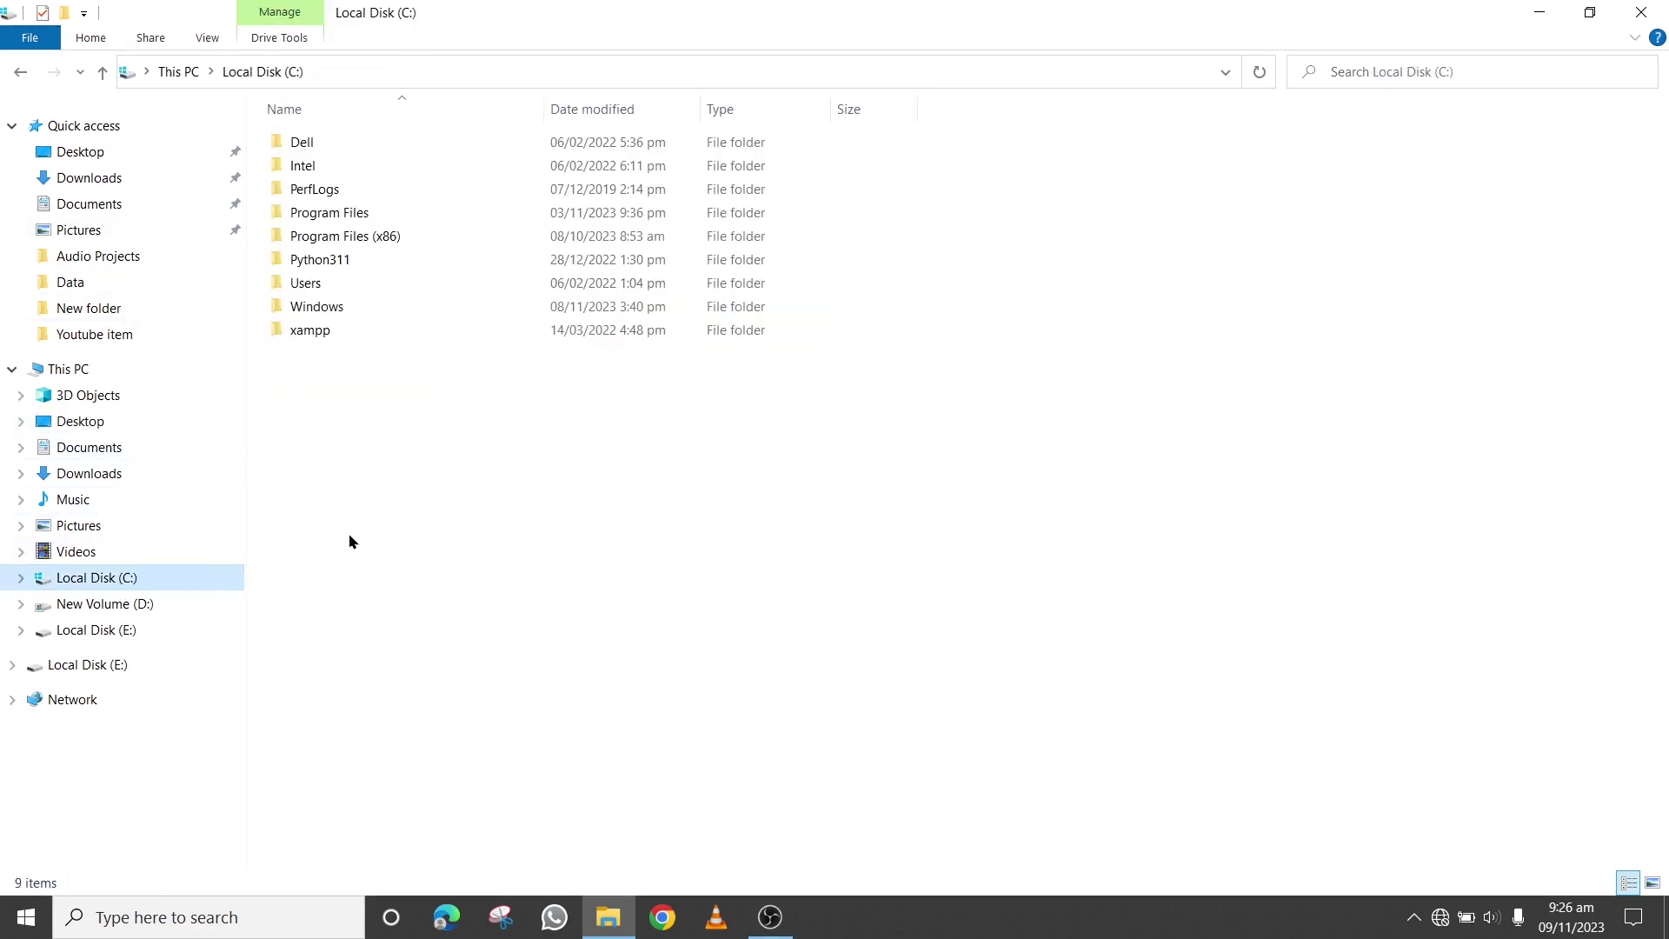
pyautogui.doubleClick(346, 331)
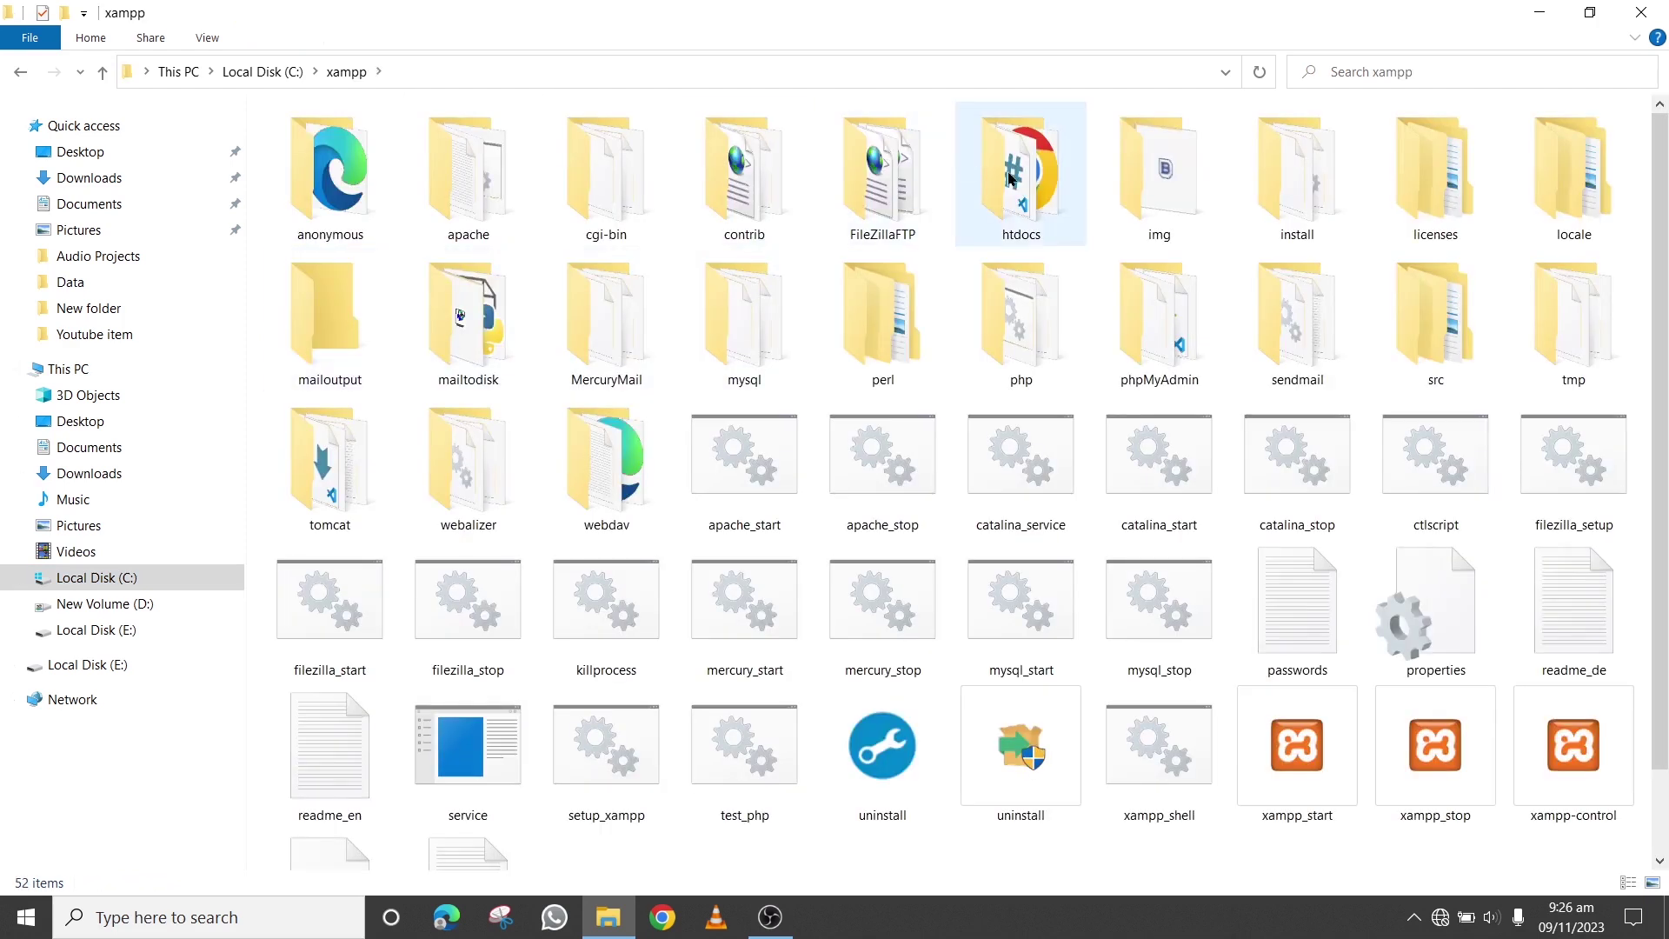
pyautogui.doubleClick(1015, 201)
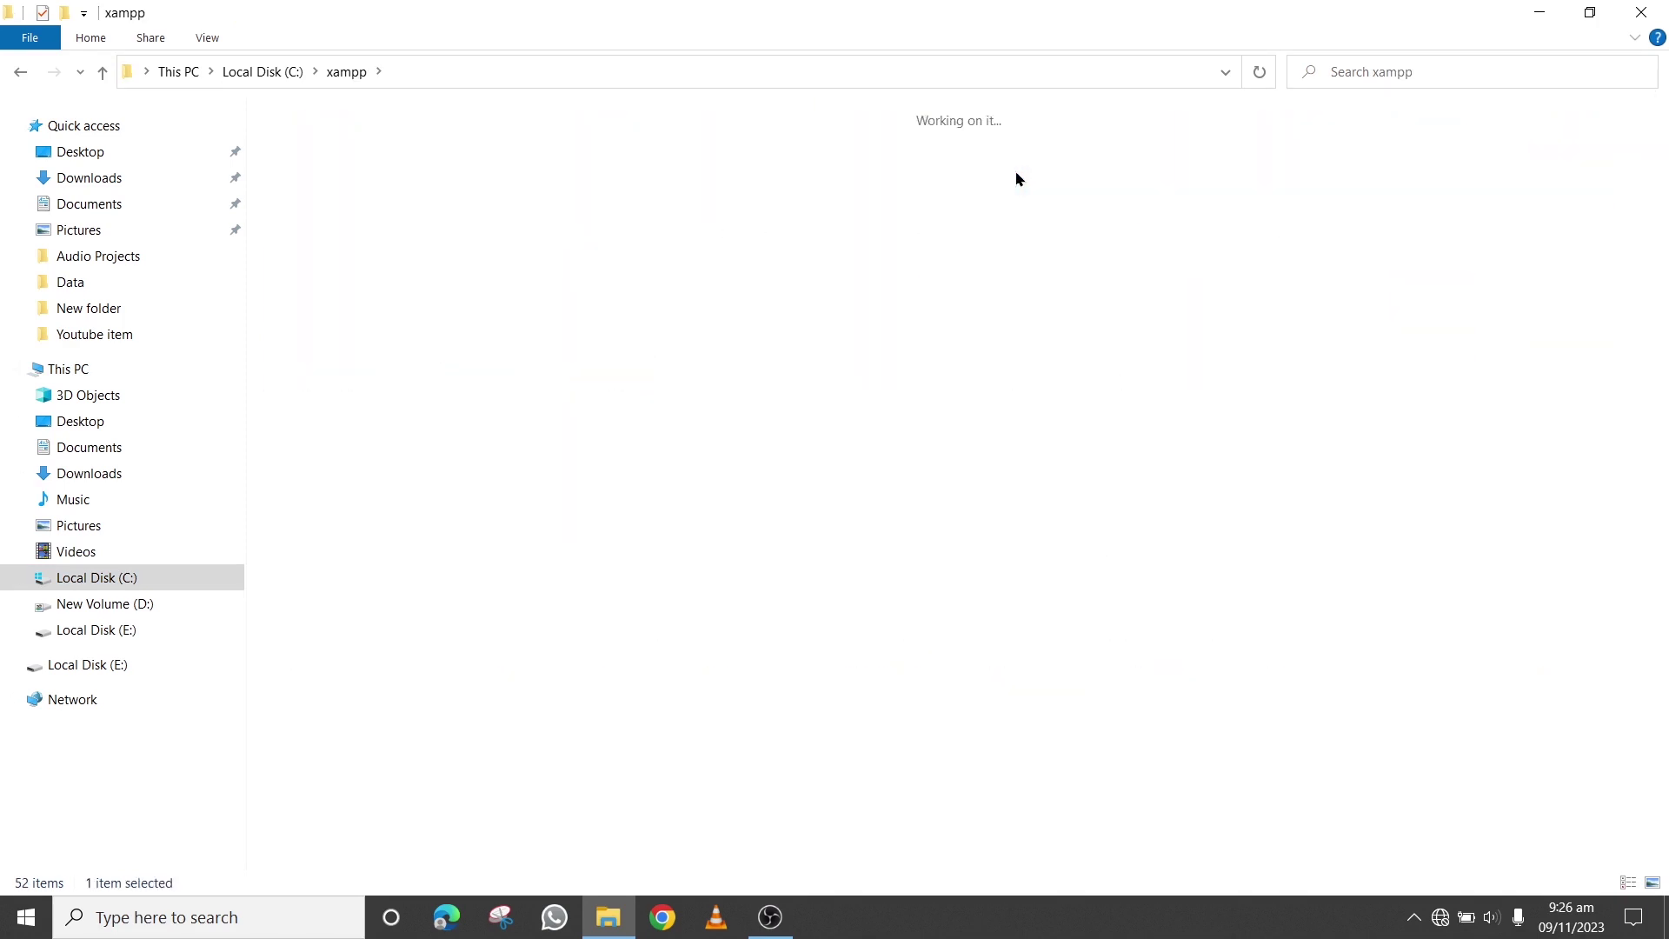
pyautogui.rightClick(531, 300)
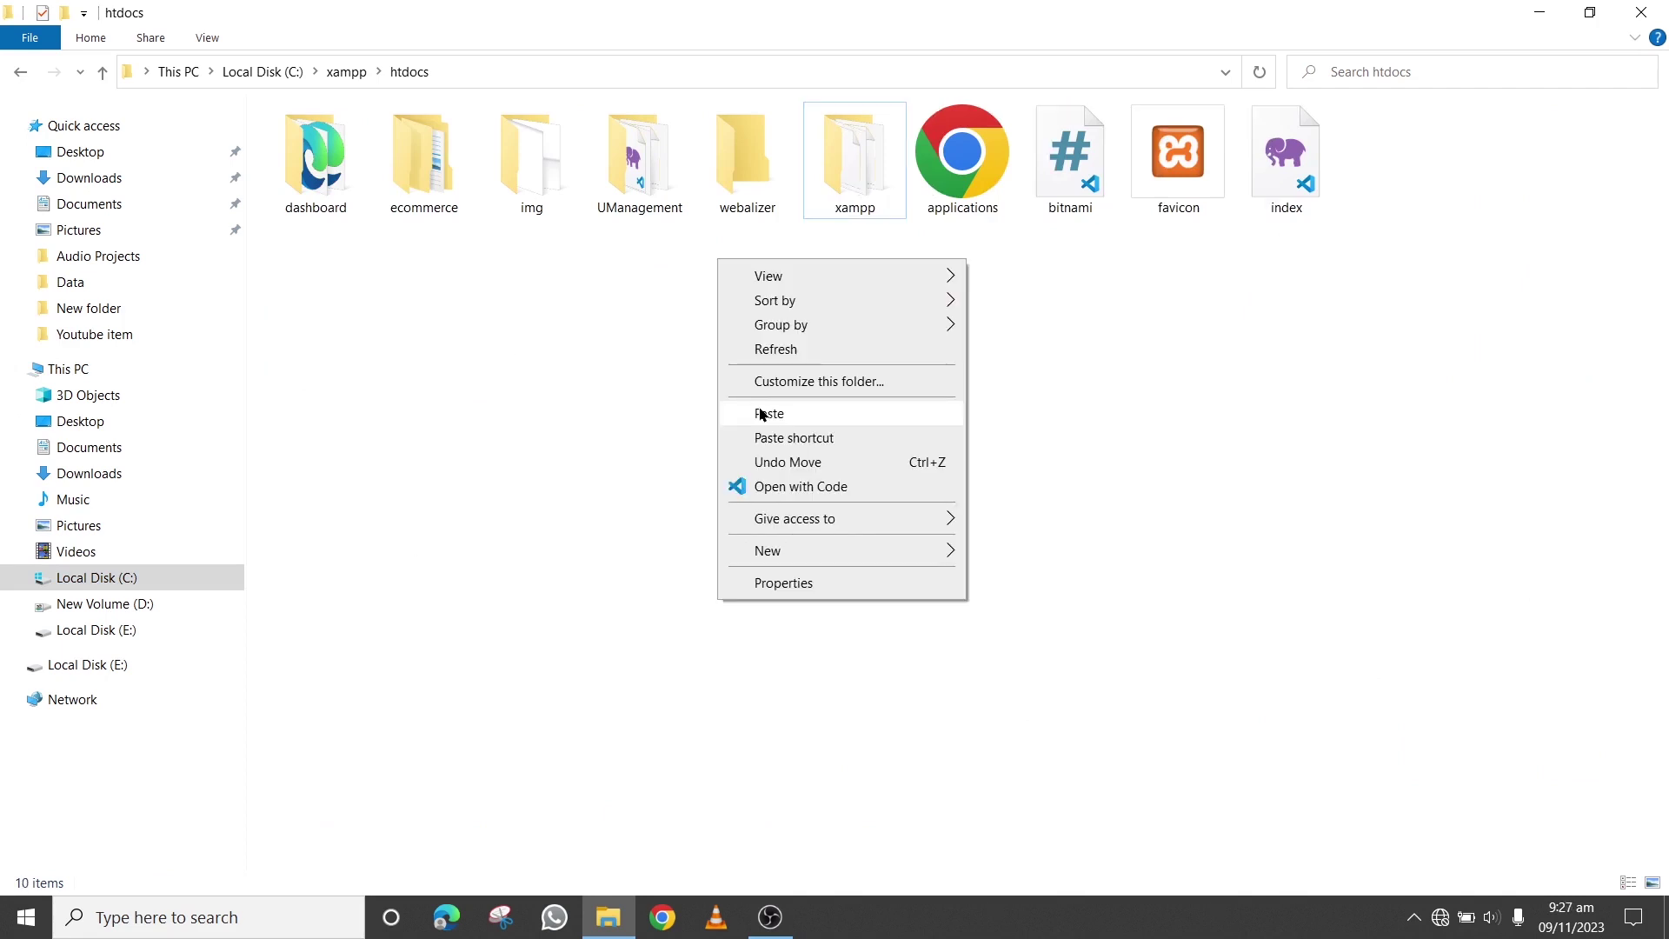
pyautogui.click(761, 414)
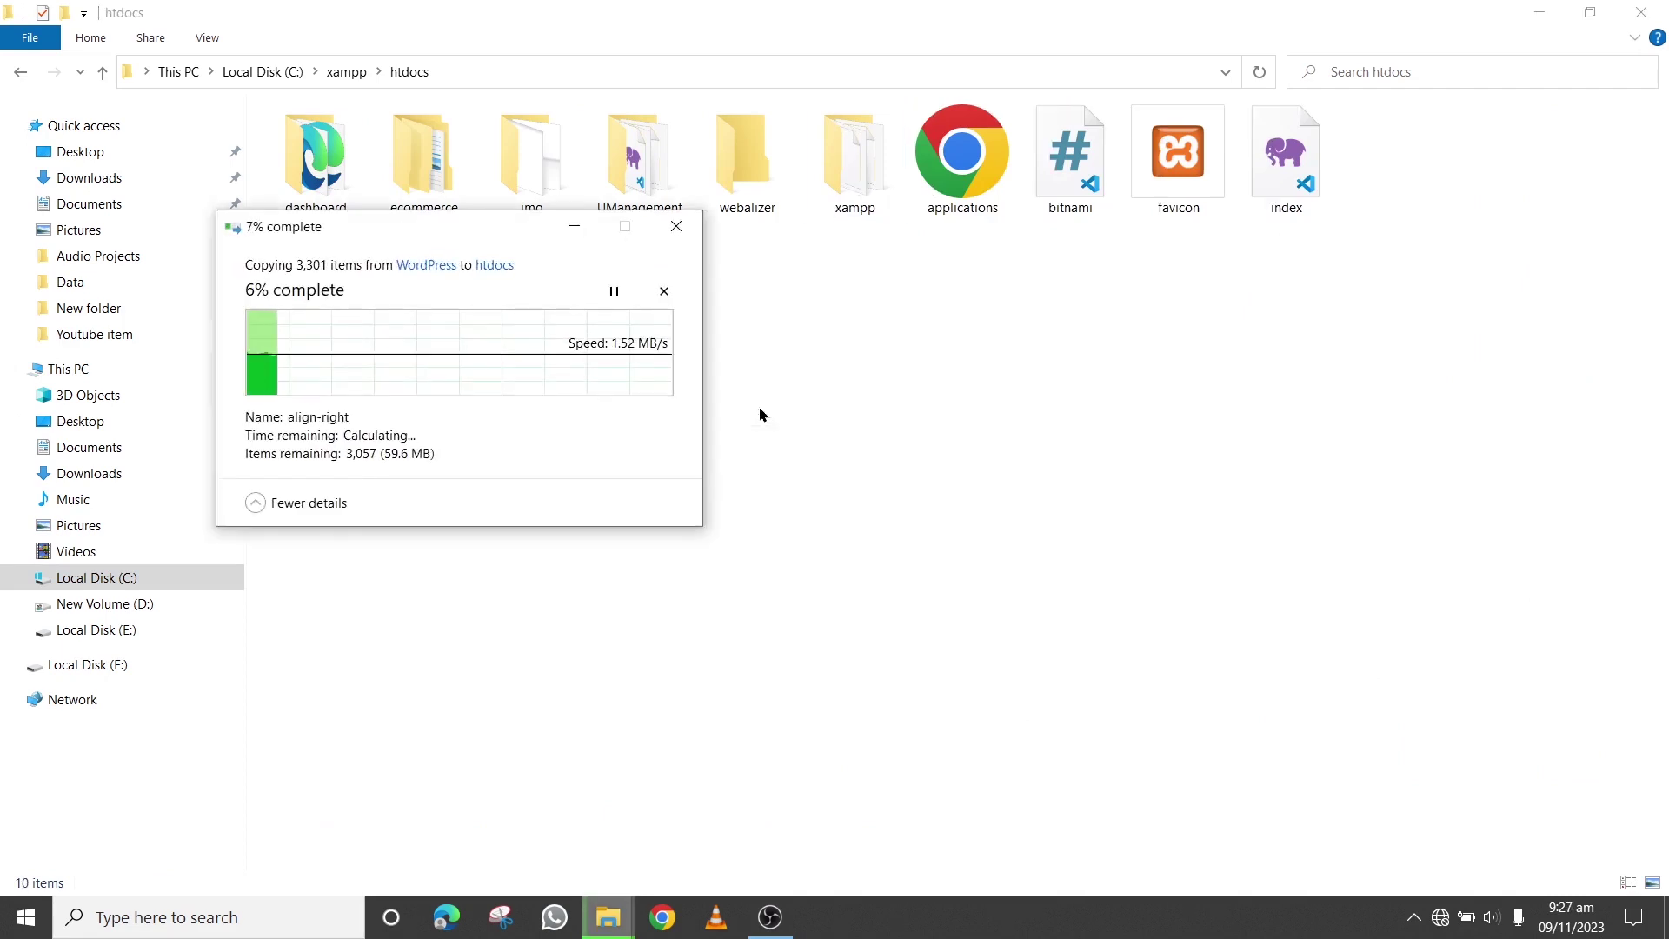
pyautogui.moveTo(473, 239); pyautogui.dragTo(726, 304)
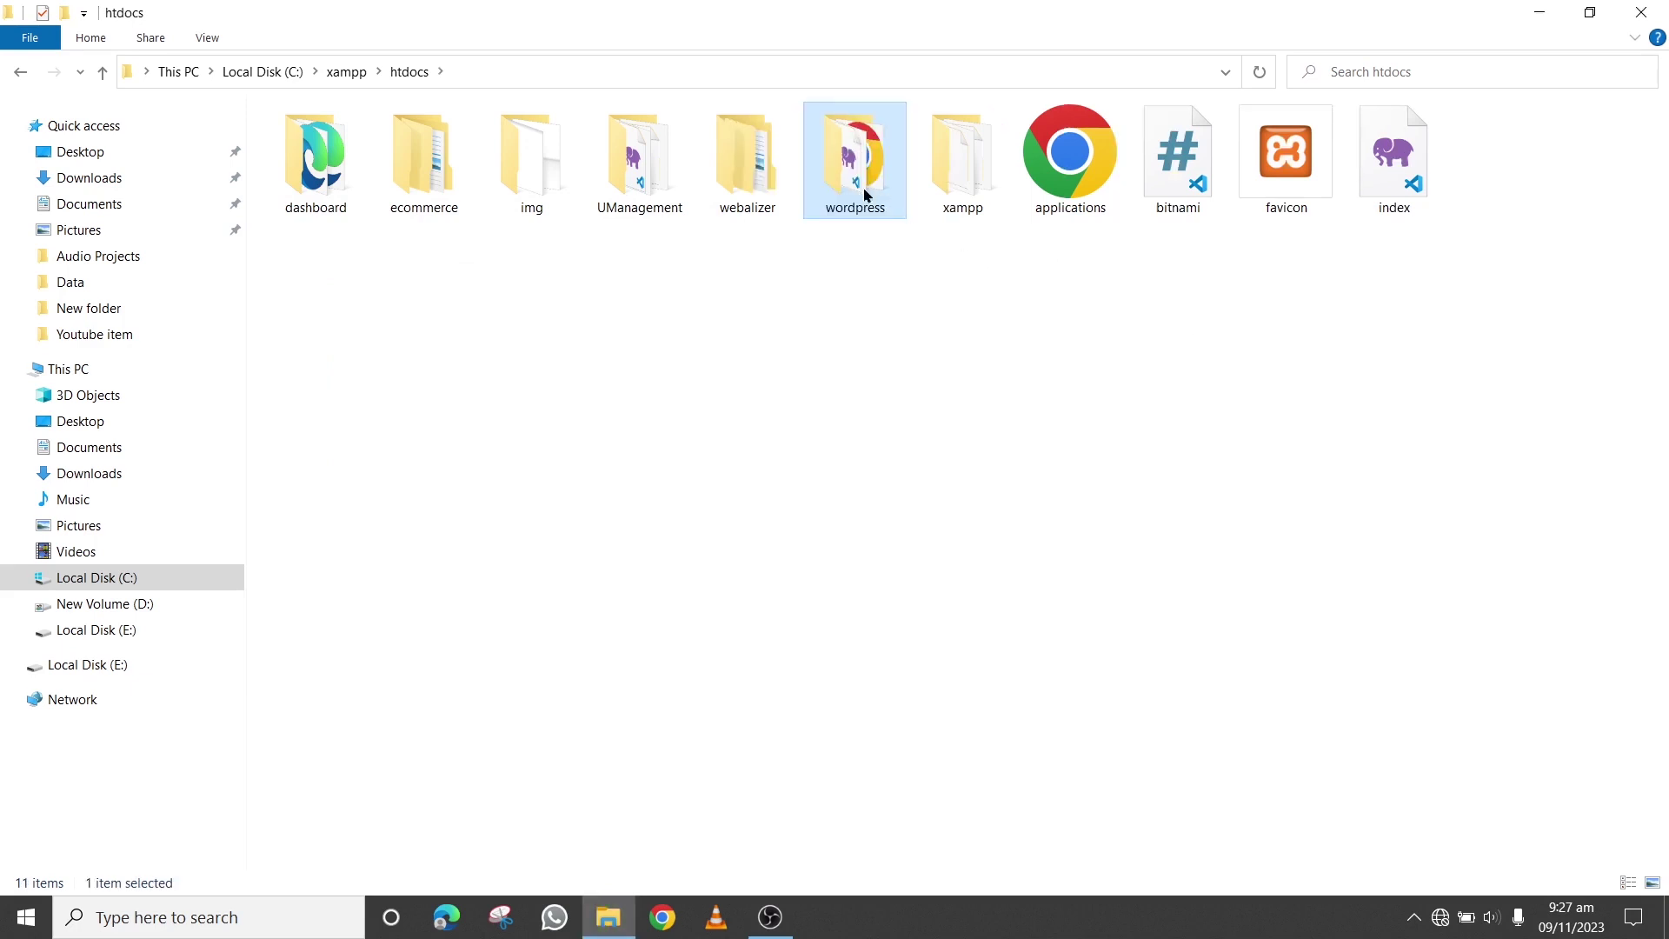
pyautogui.doubleClick(767, 179)
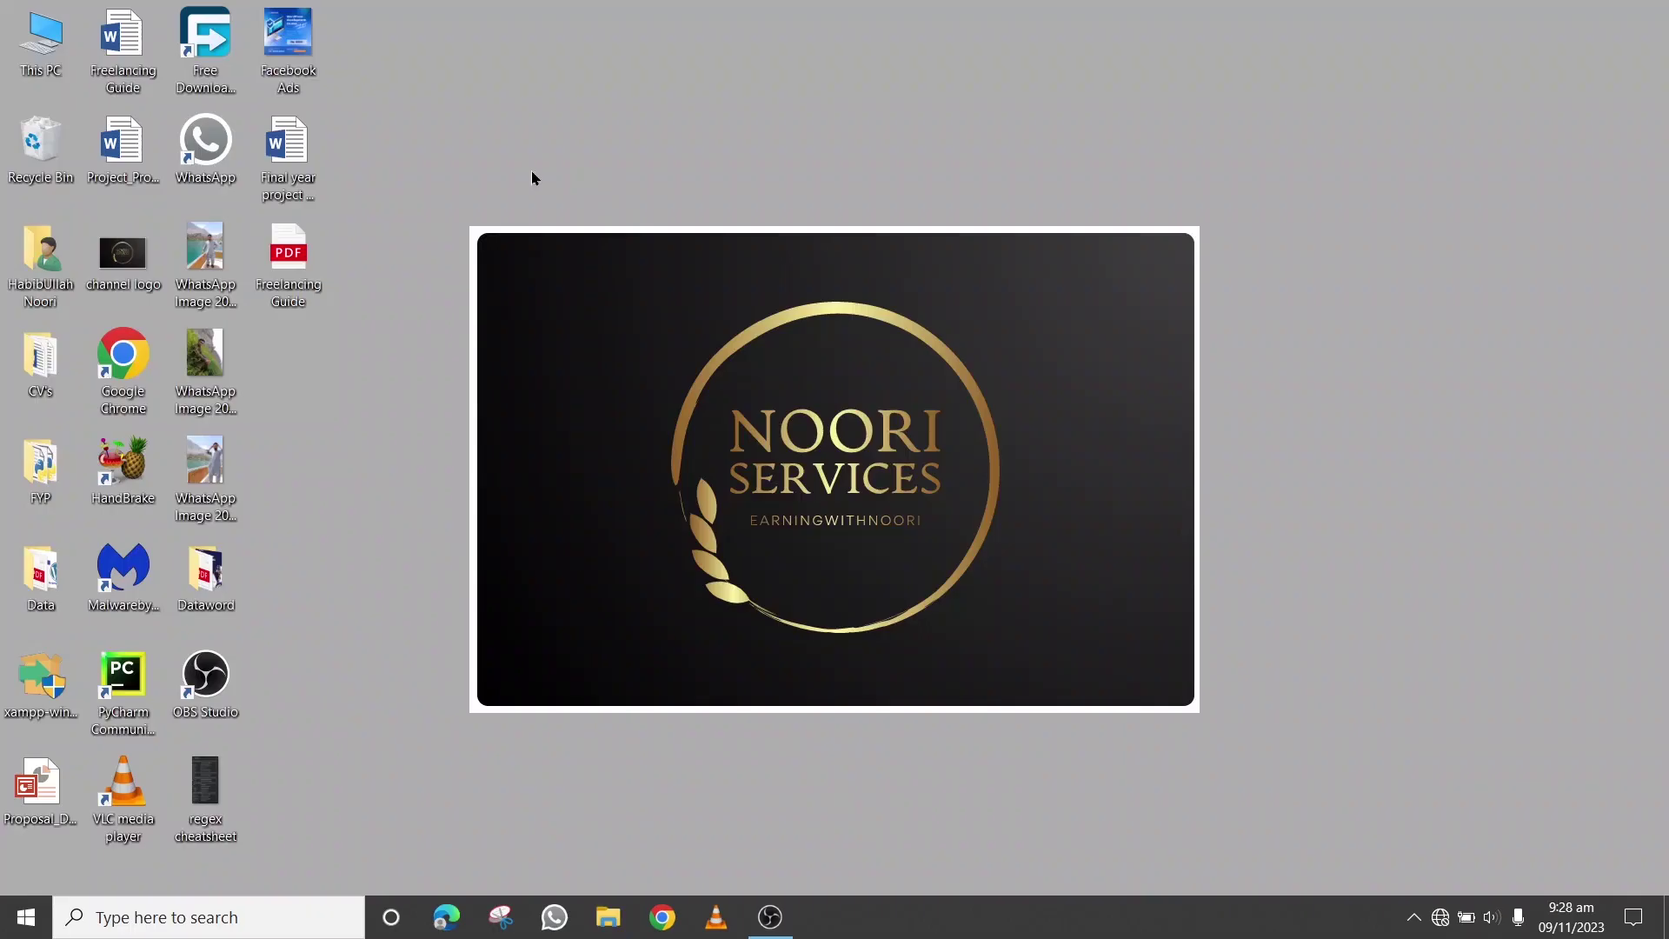
# Search the Start menu for 'xampp' and launch XAMPP Control Panel
pyautogui.click(25, 922)
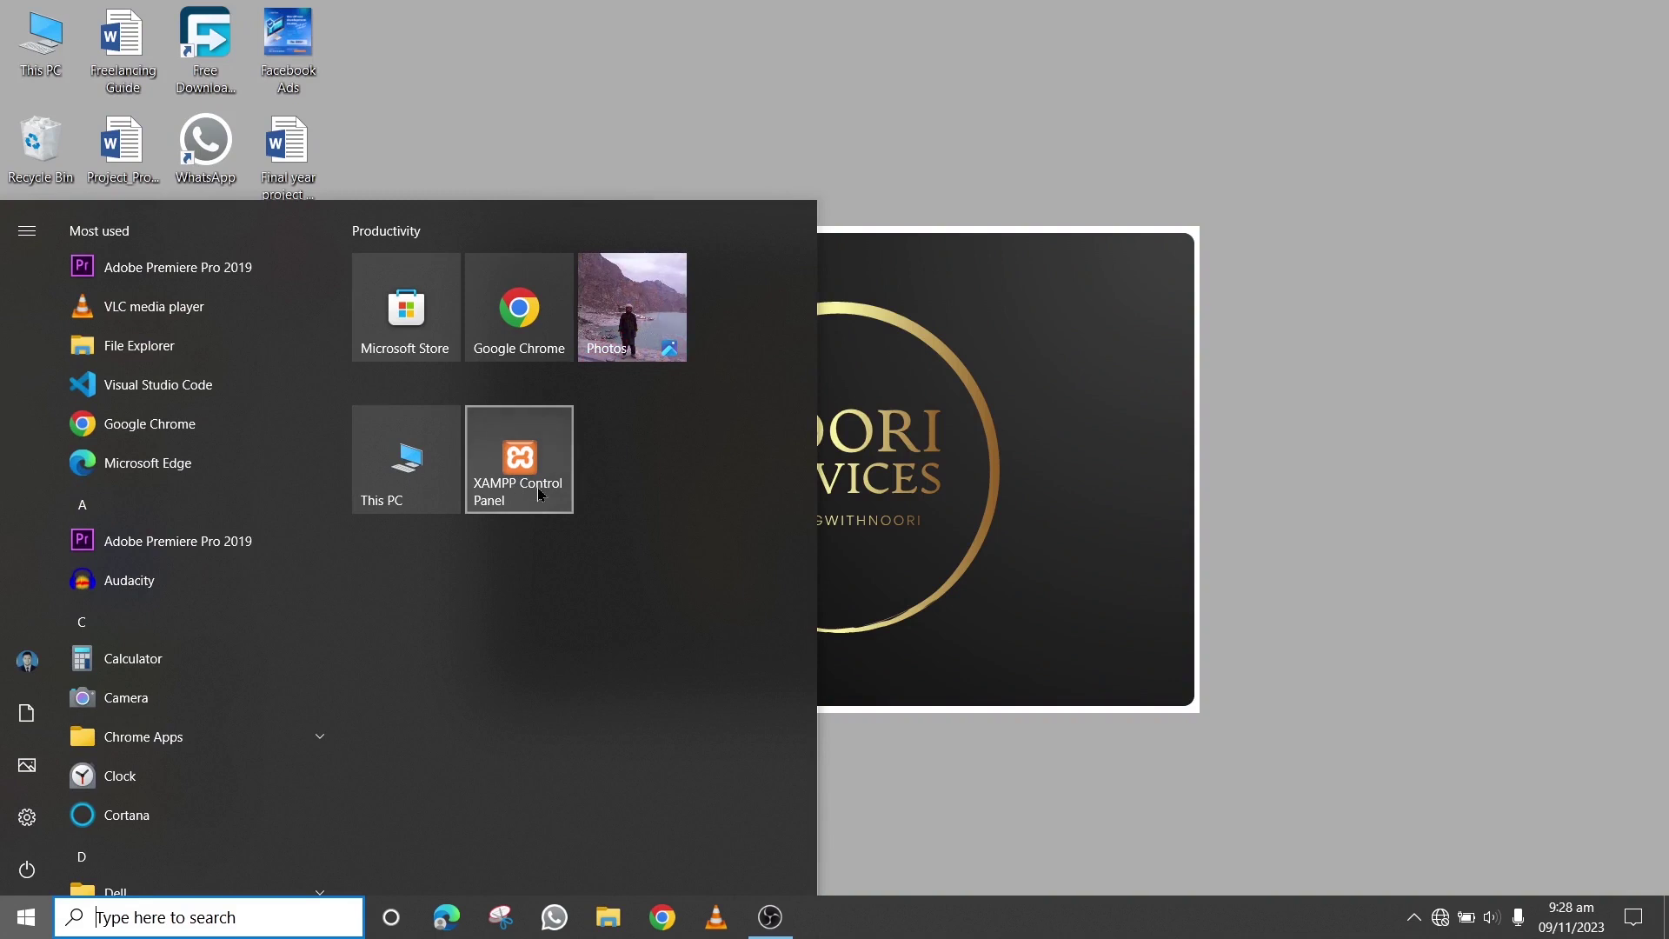
pyautogui.write('x')
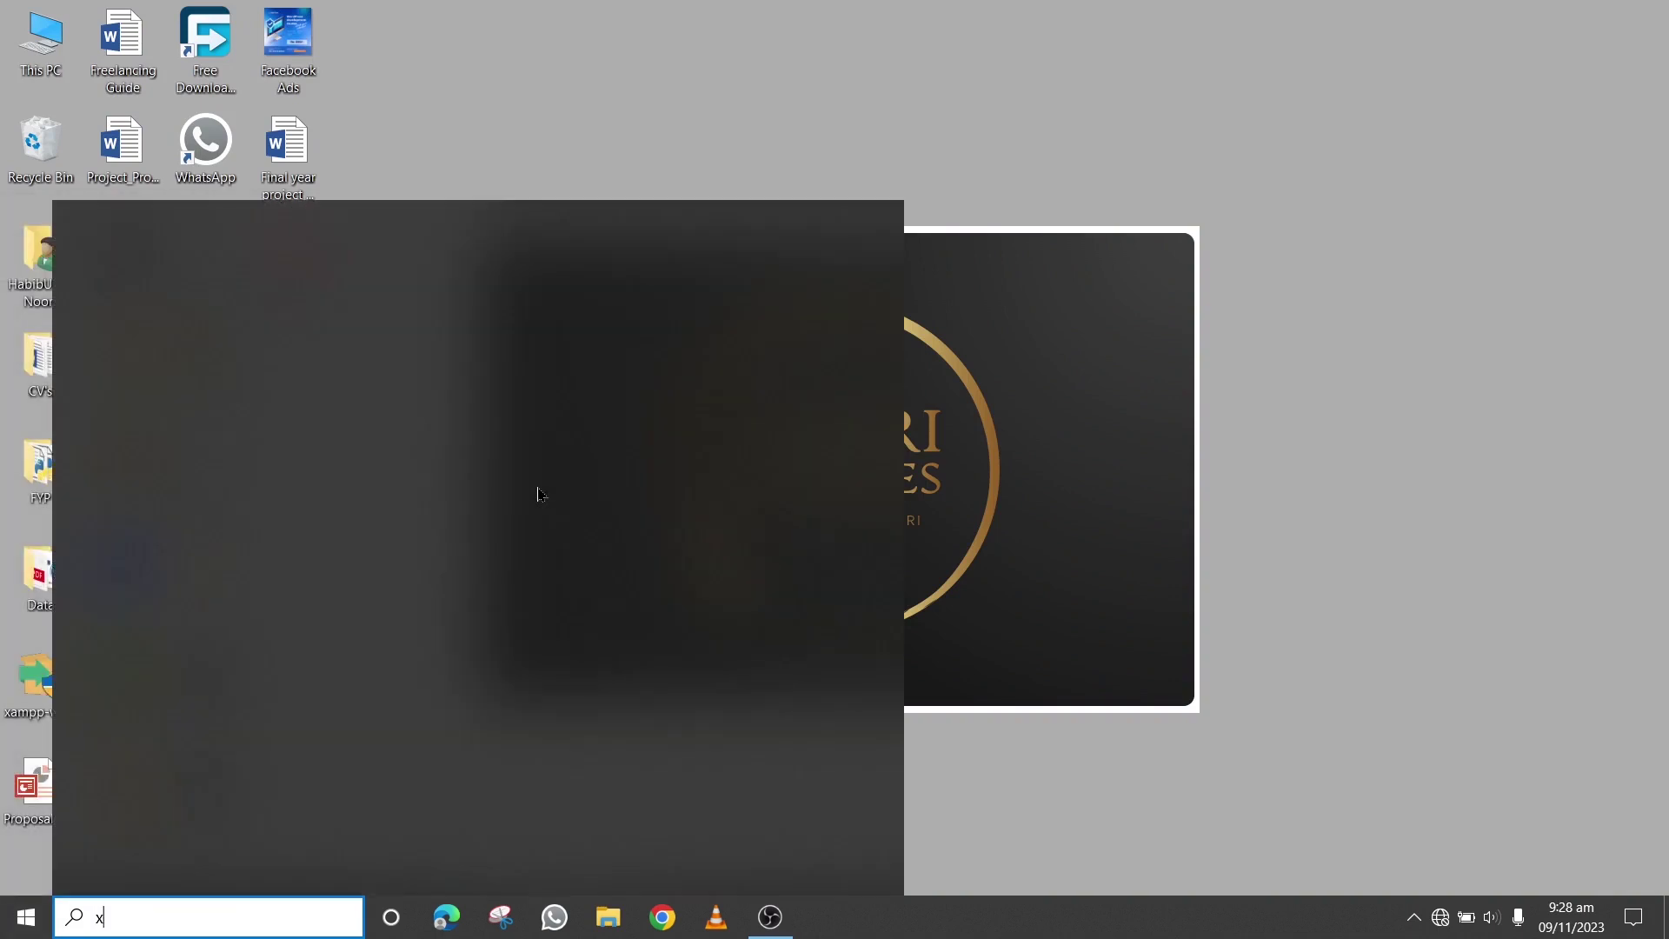
pyautogui.write('ampp')
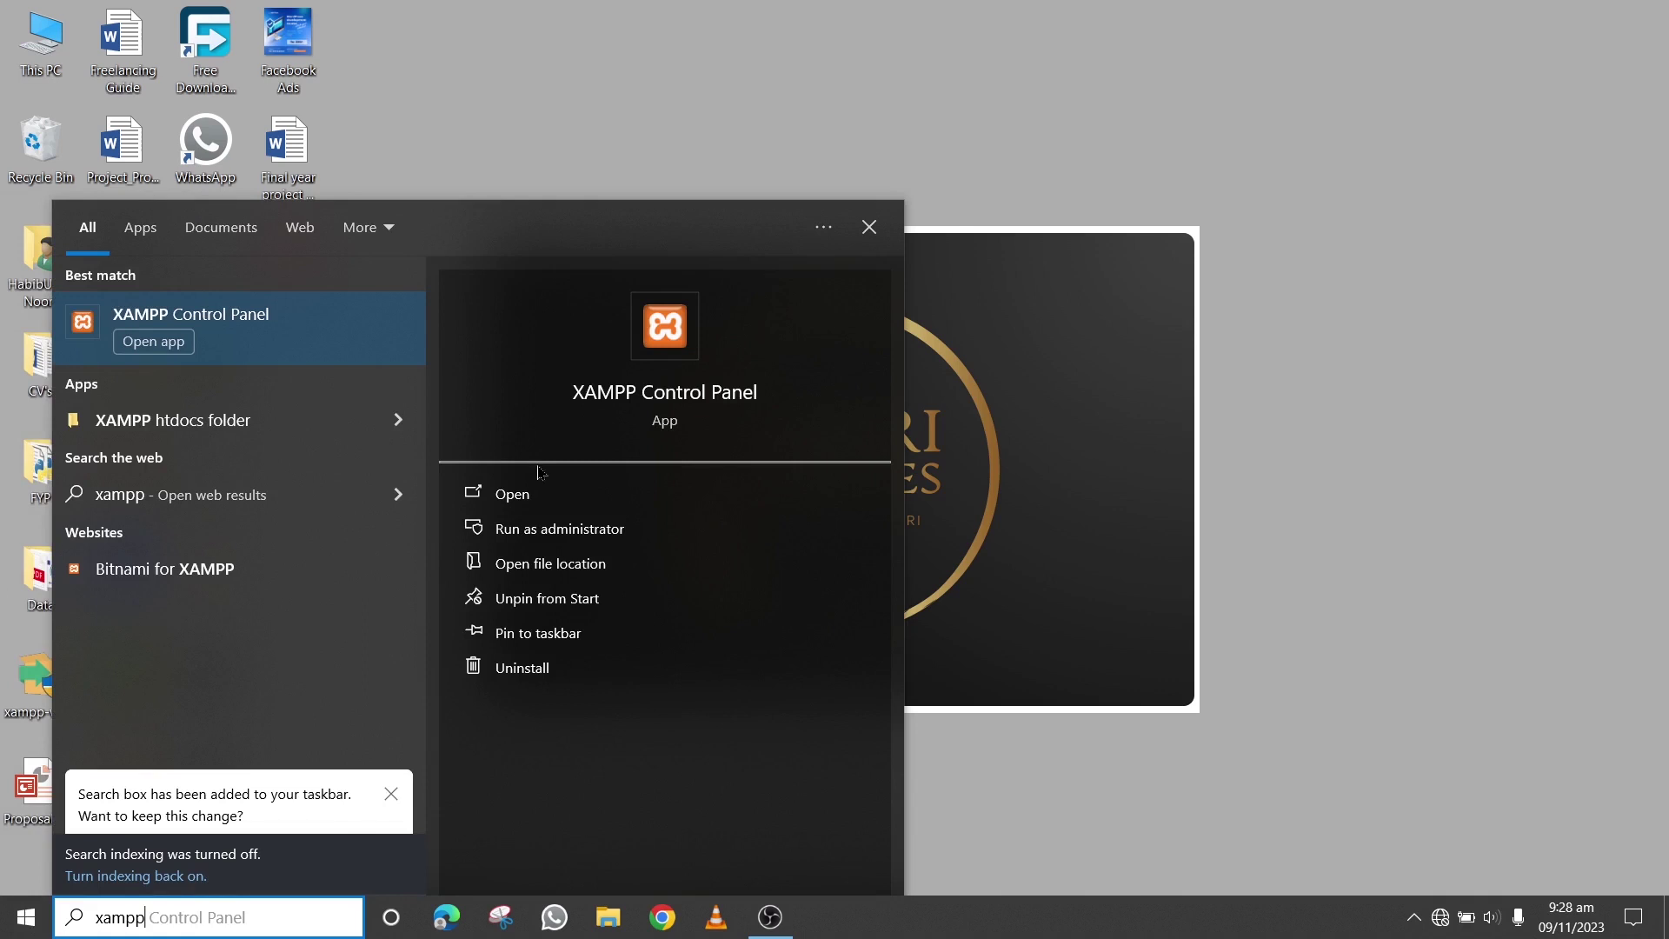
pyautogui.click(223, 346)
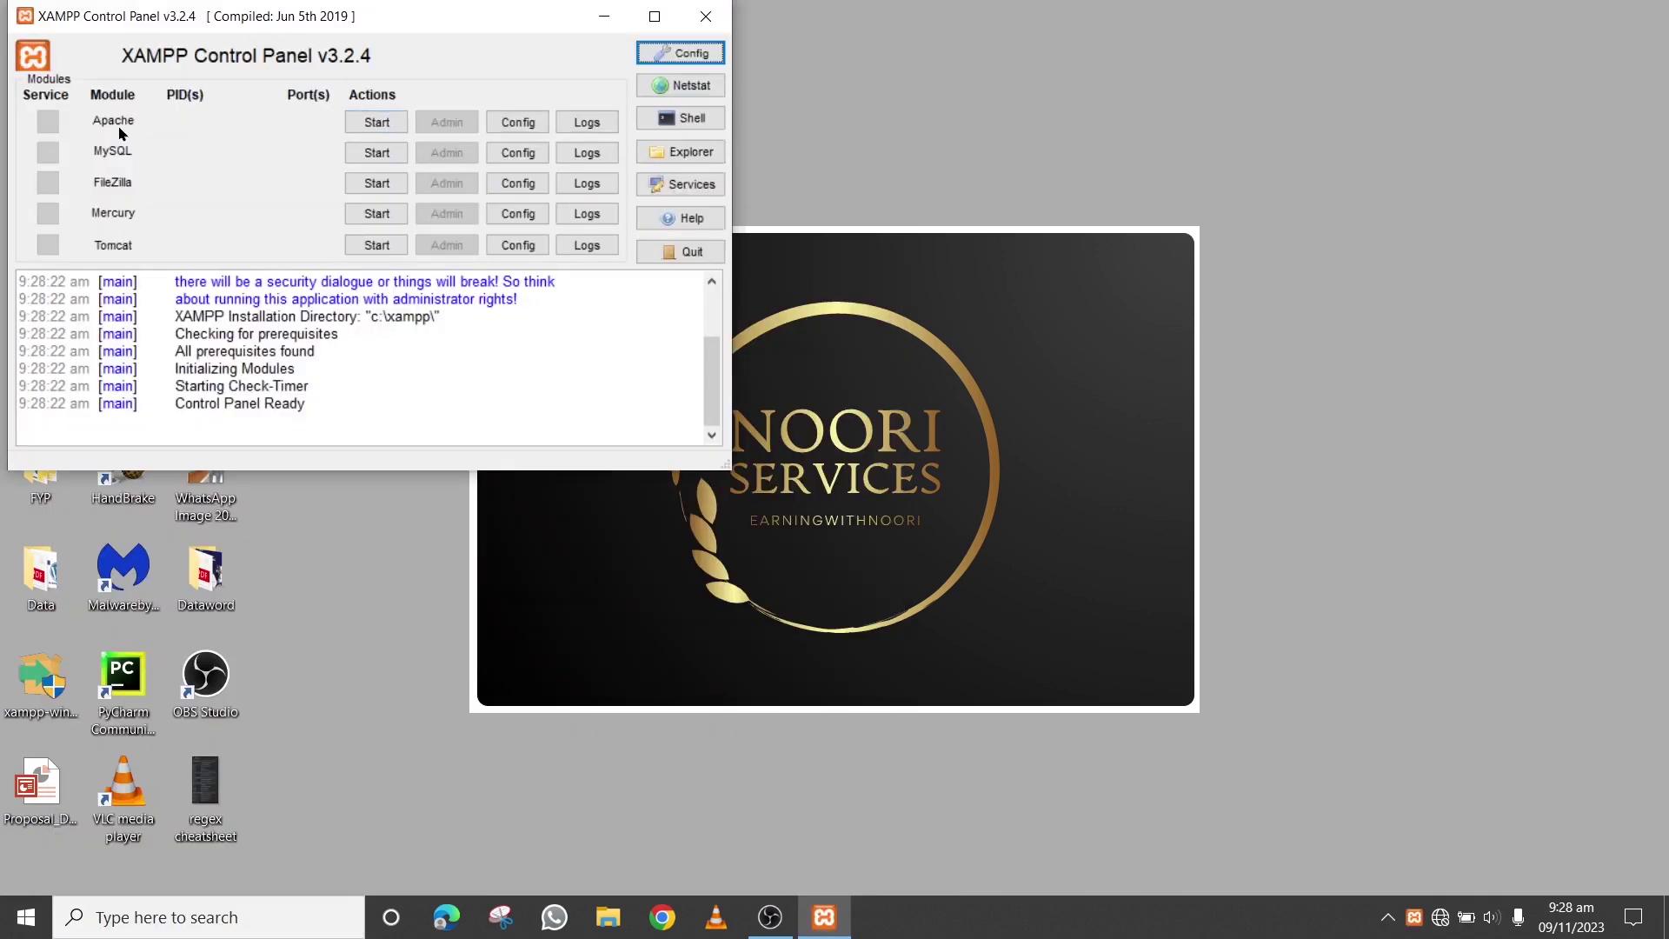
# Start the Apache and MySQL modules, then minimize the control panel
pyautogui.click(376, 120)
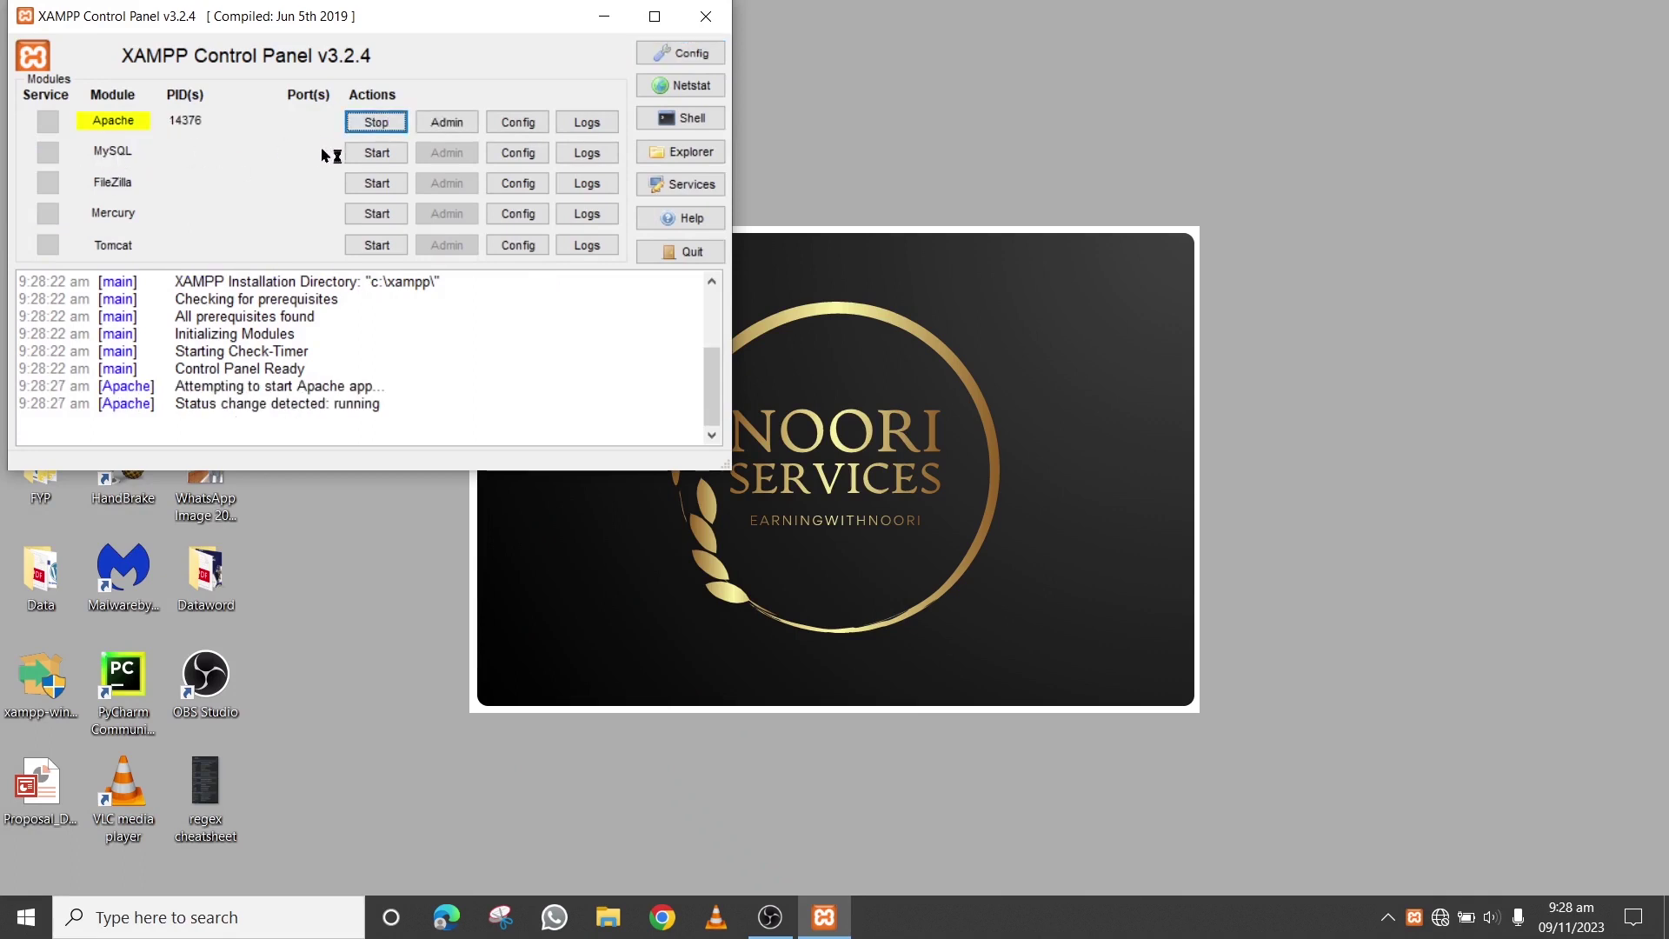
pyautogui.click(375, 154)
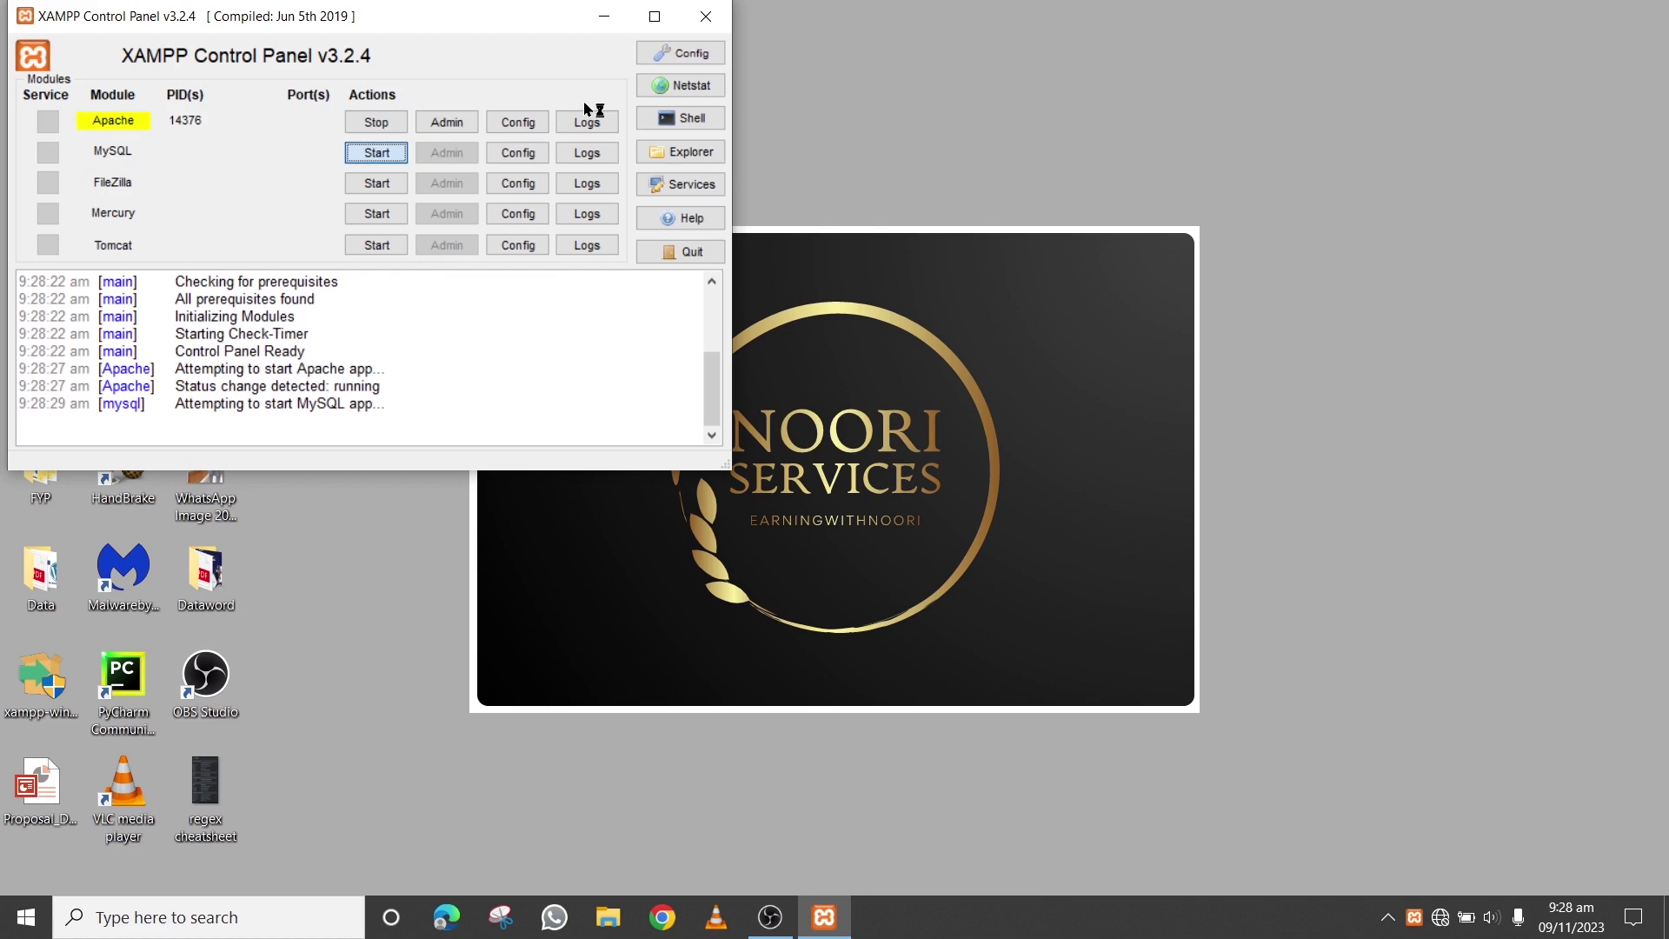
pyautogui.click(604, 16)
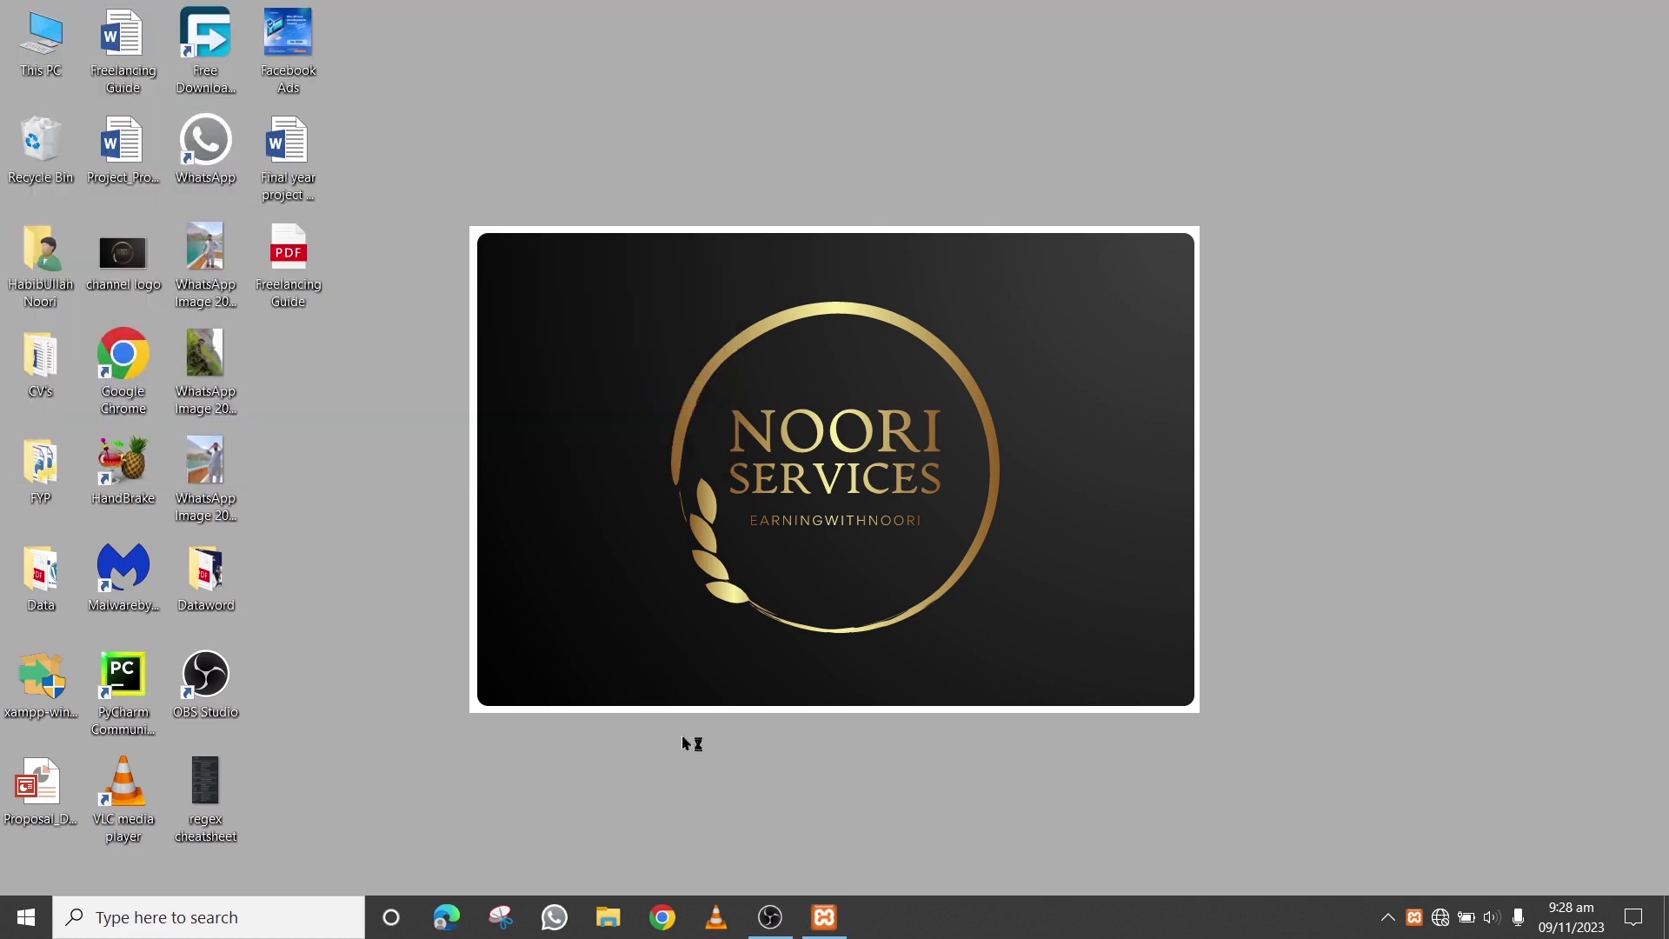
# Load localhost/phpmyadmin in a new Chrome window
pyautogui.click(688, 919)
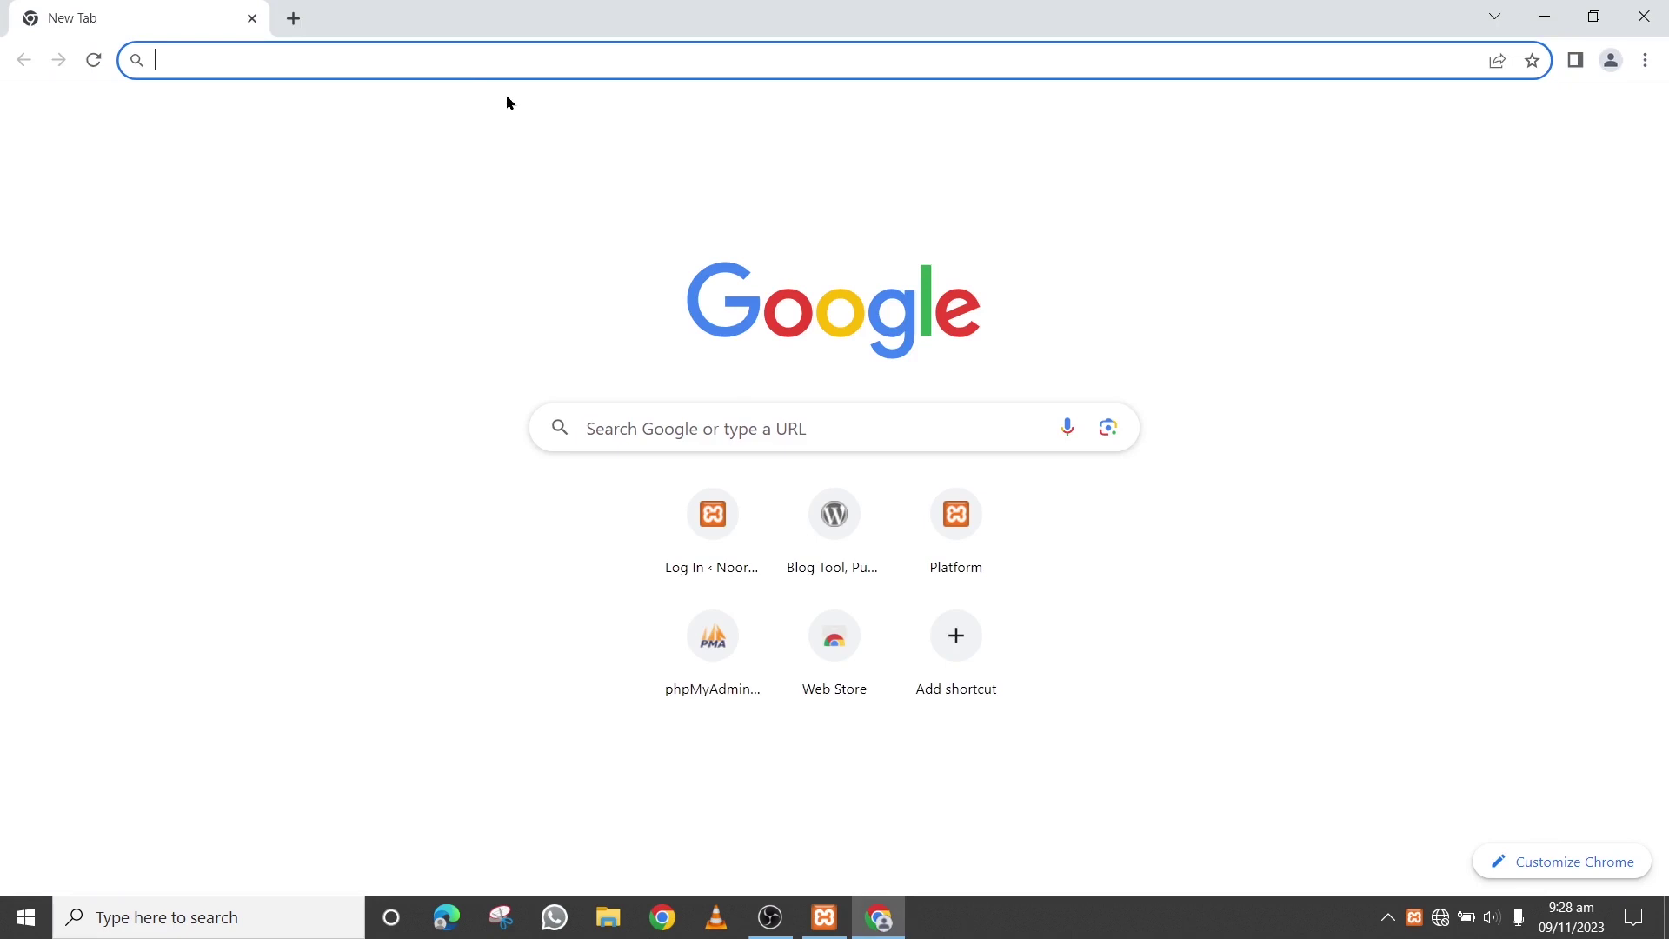
pyautogui.write('localhost')
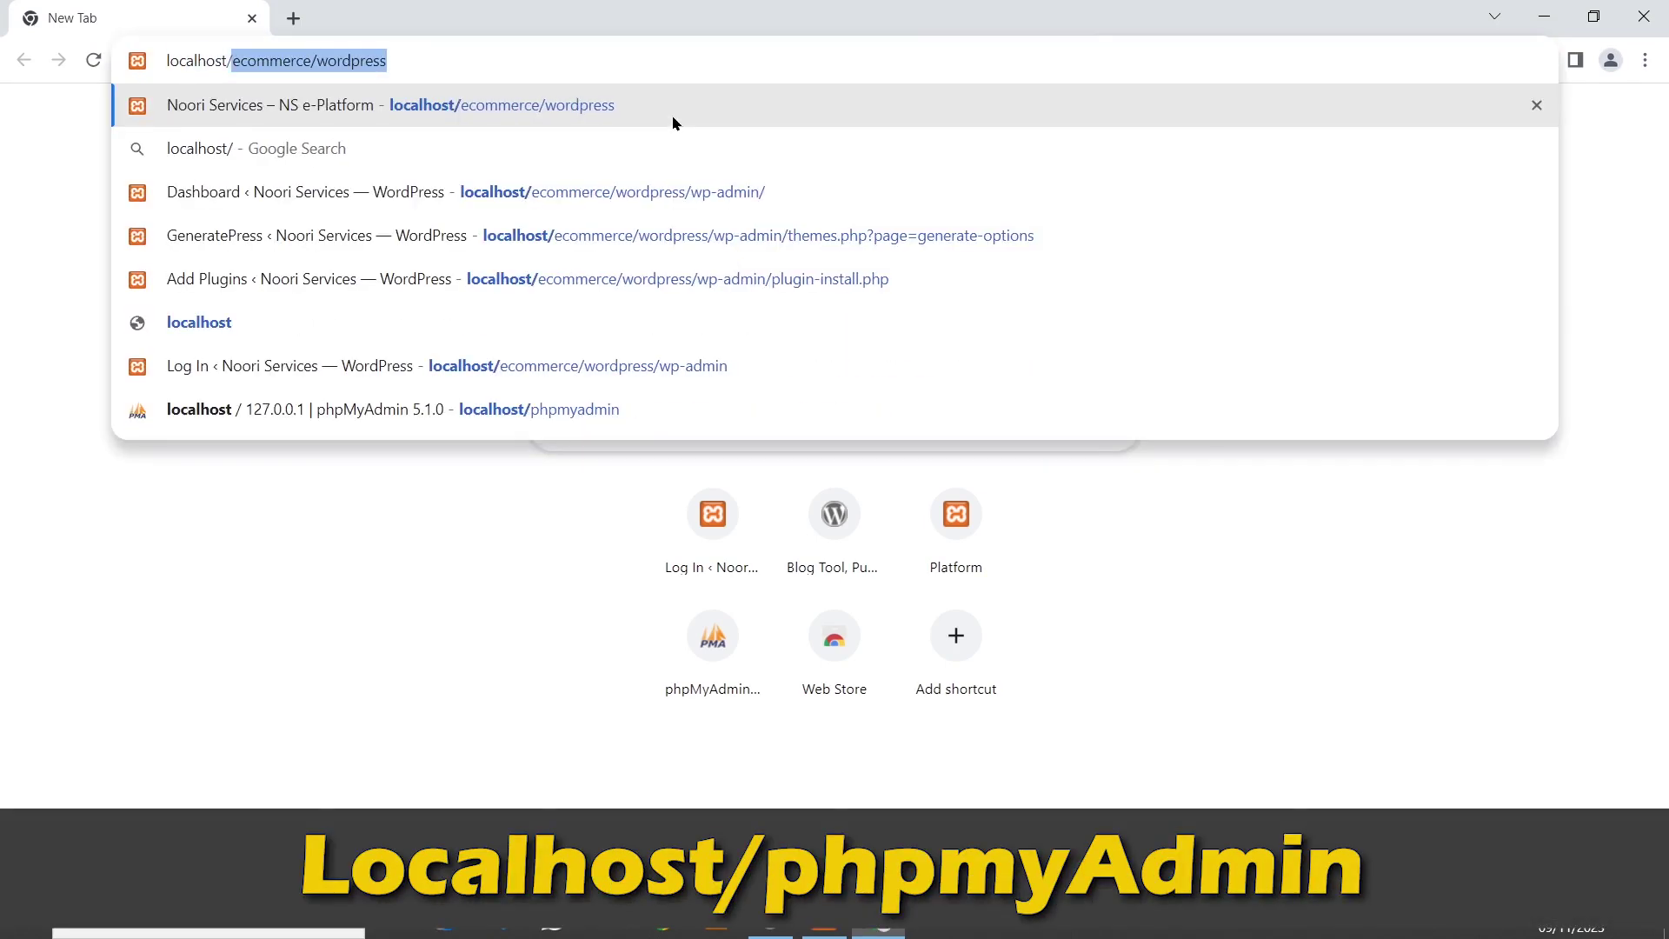
pyautogui.write('/phpmyadmin')
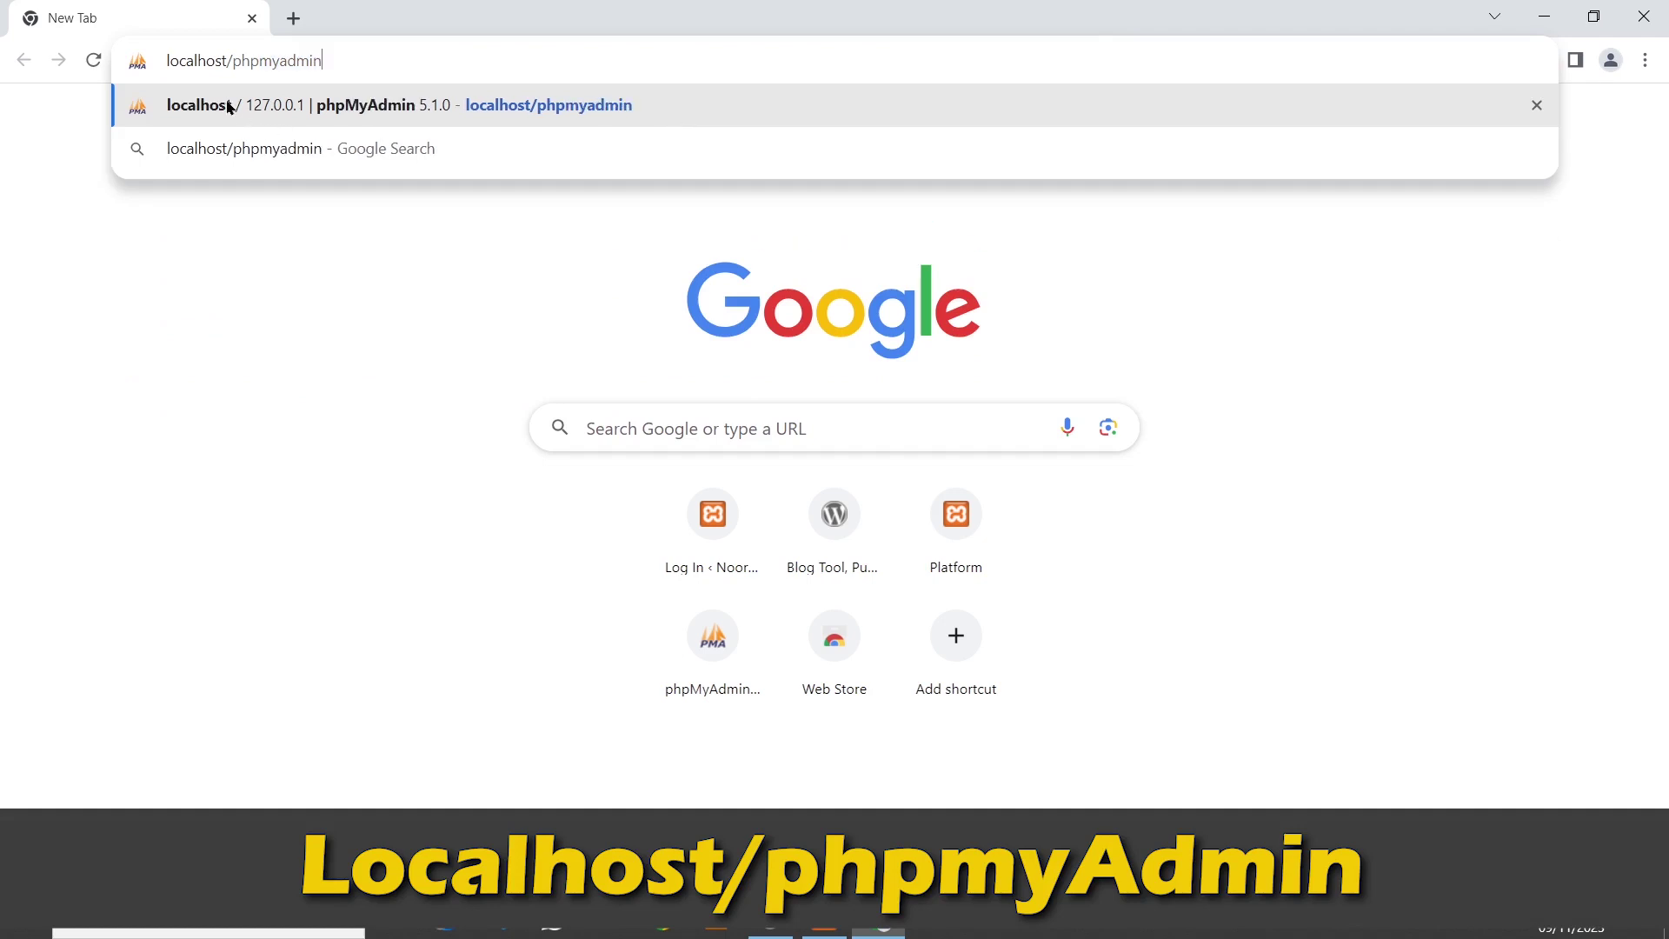
pyautogui.click(363, 104)
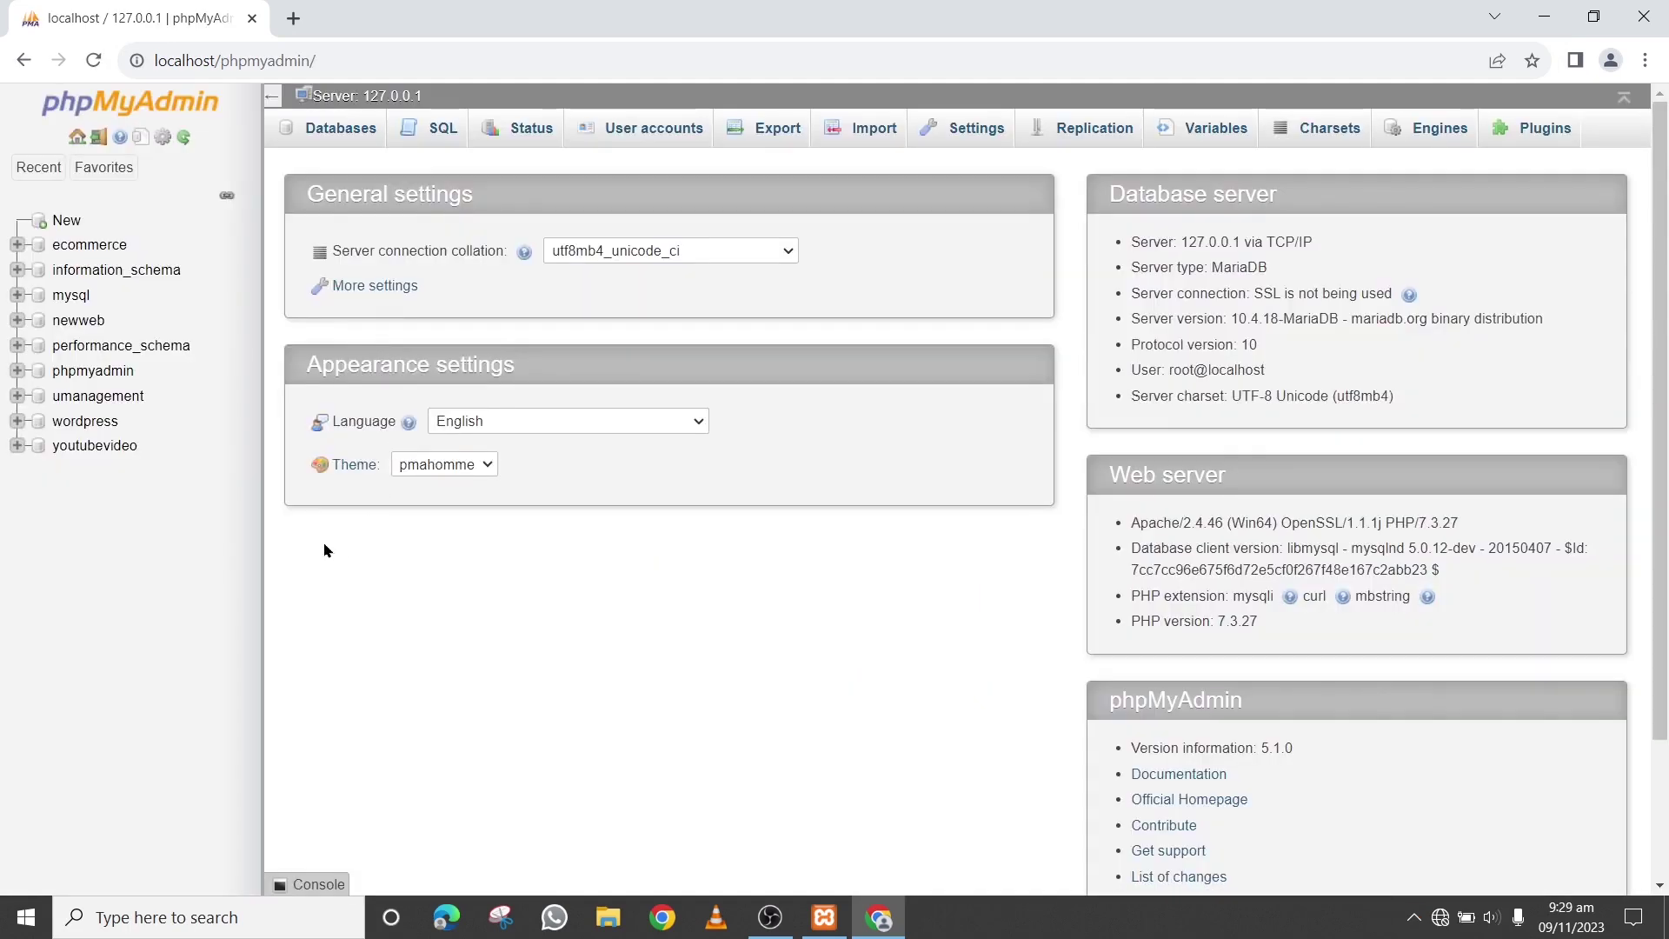
# Create an empty database named myDB, copying the name to the clipboard first
pyautogui.click(333, 135)
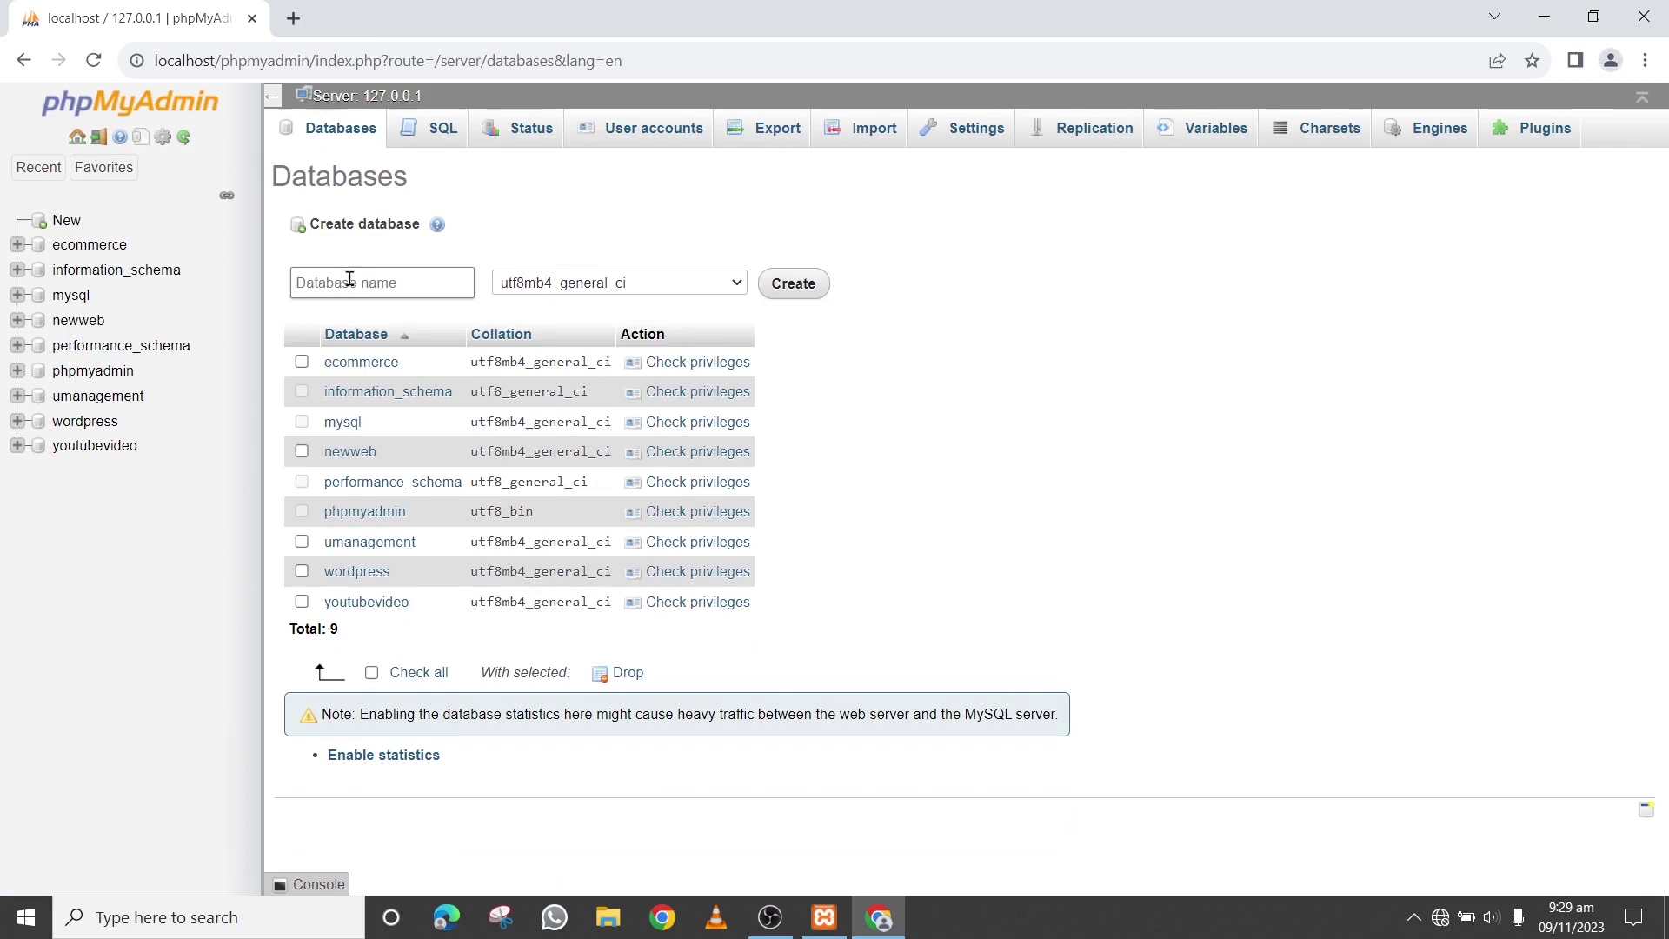
pyautogui.click(389, 282)
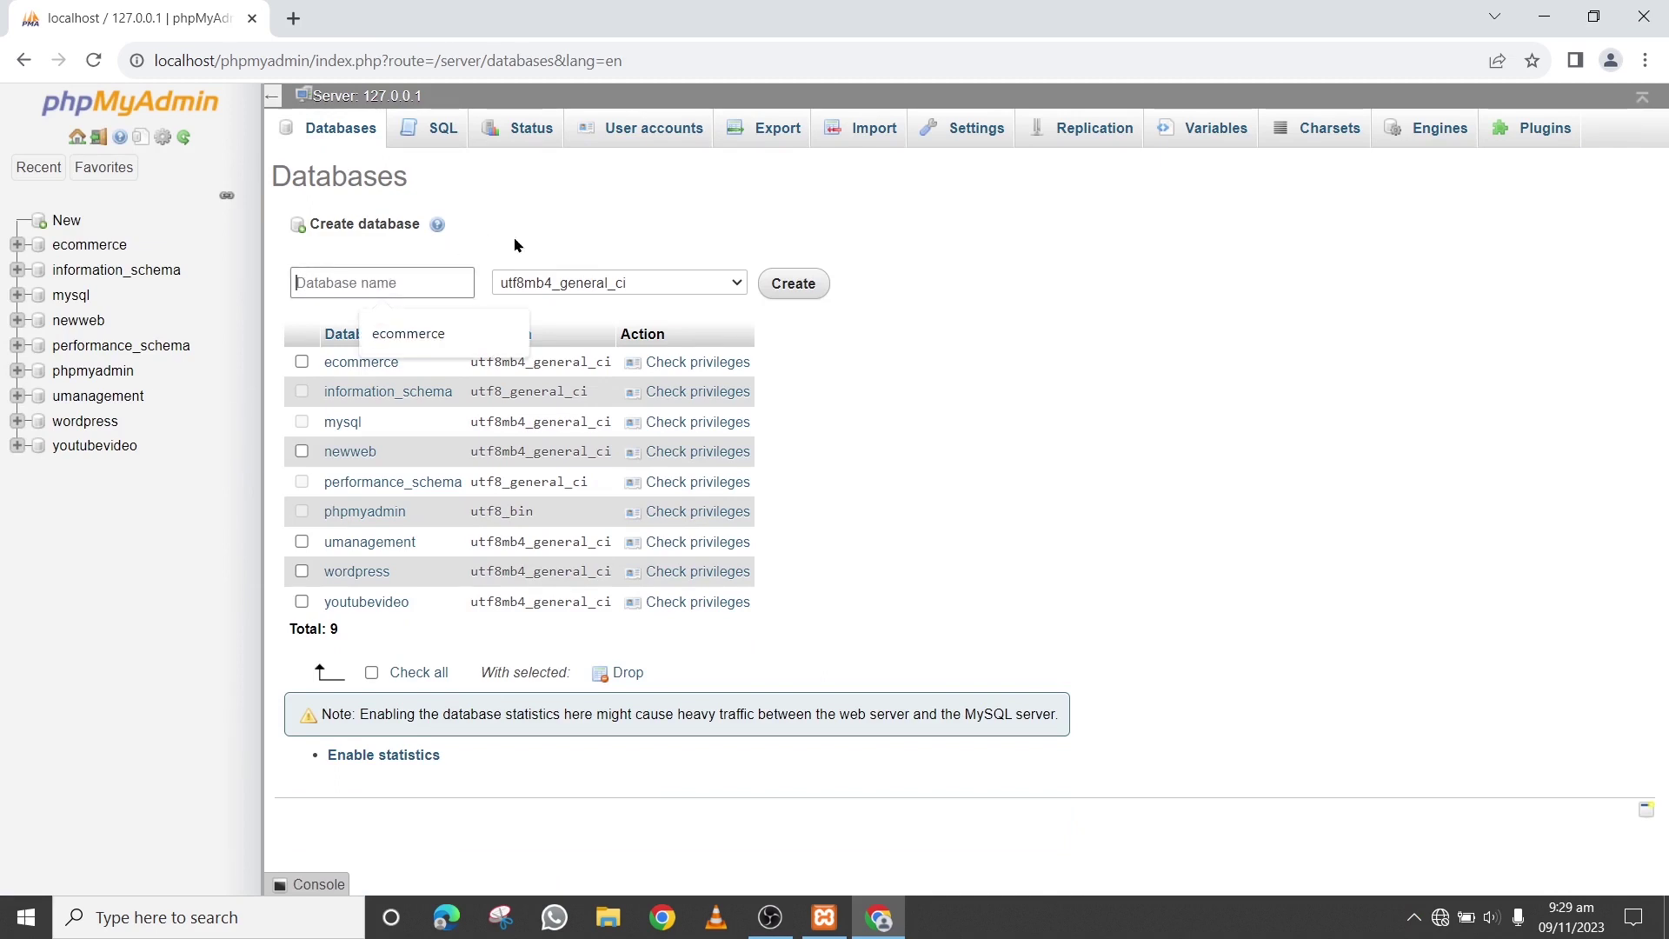
pyautogui.write('myDB')
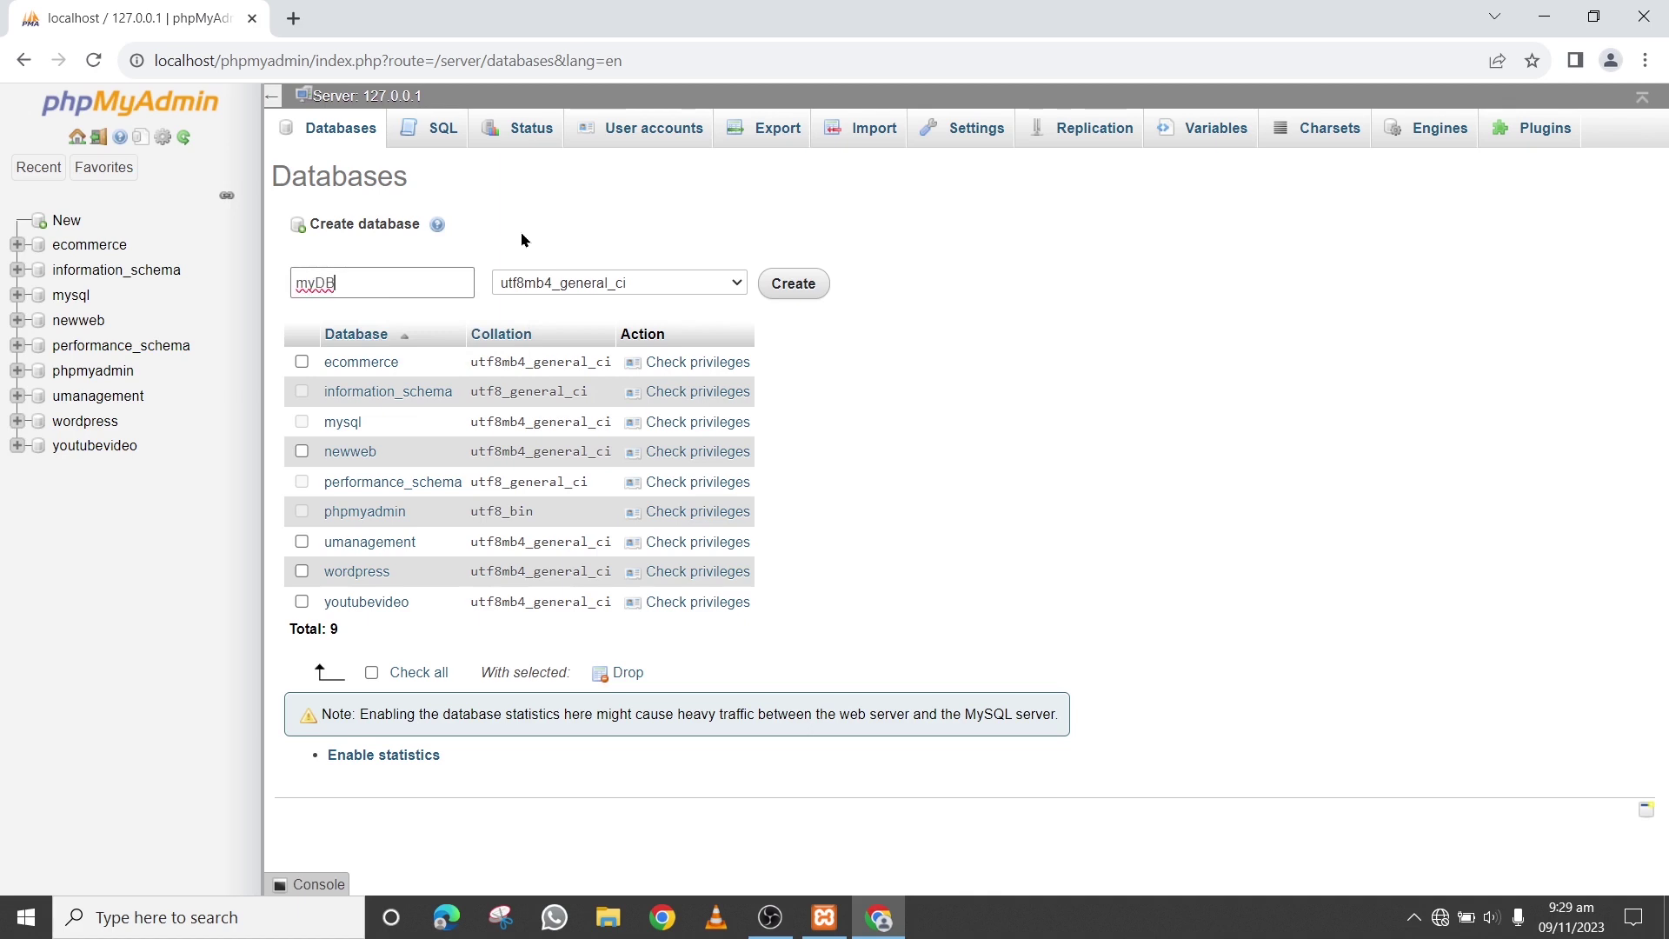
pyautogui.moveTo(337, 281); pyautogui.dragTo(285, 300)
pyautogui.rightClick(322, 278)
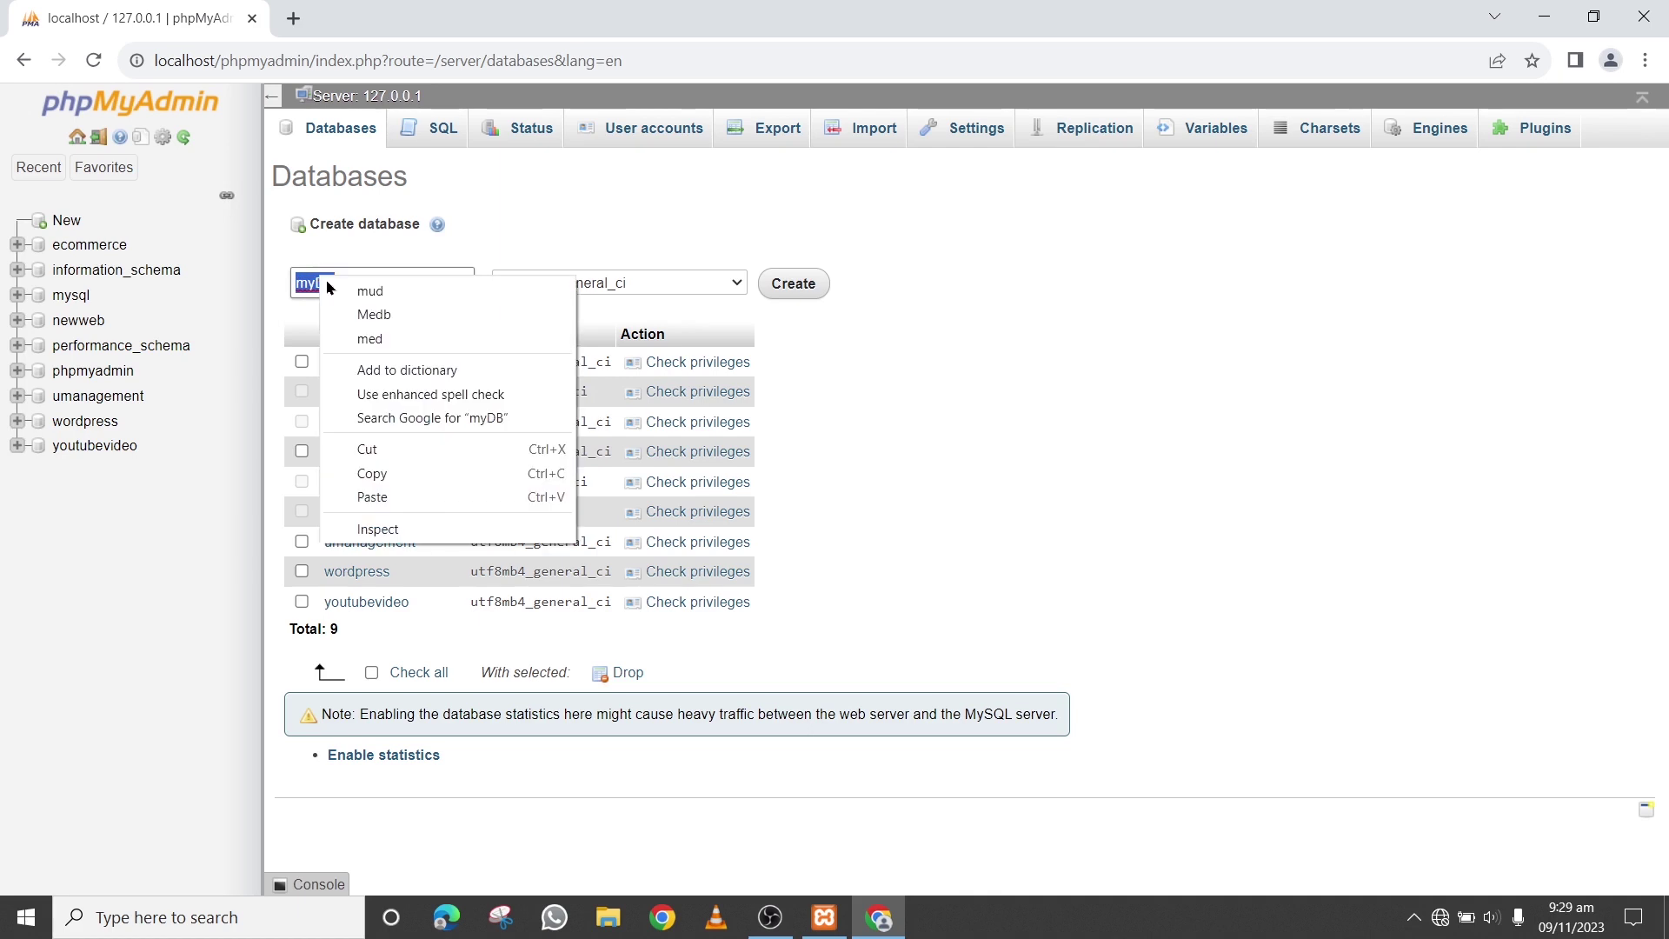
pyautogui.click(375, 481)
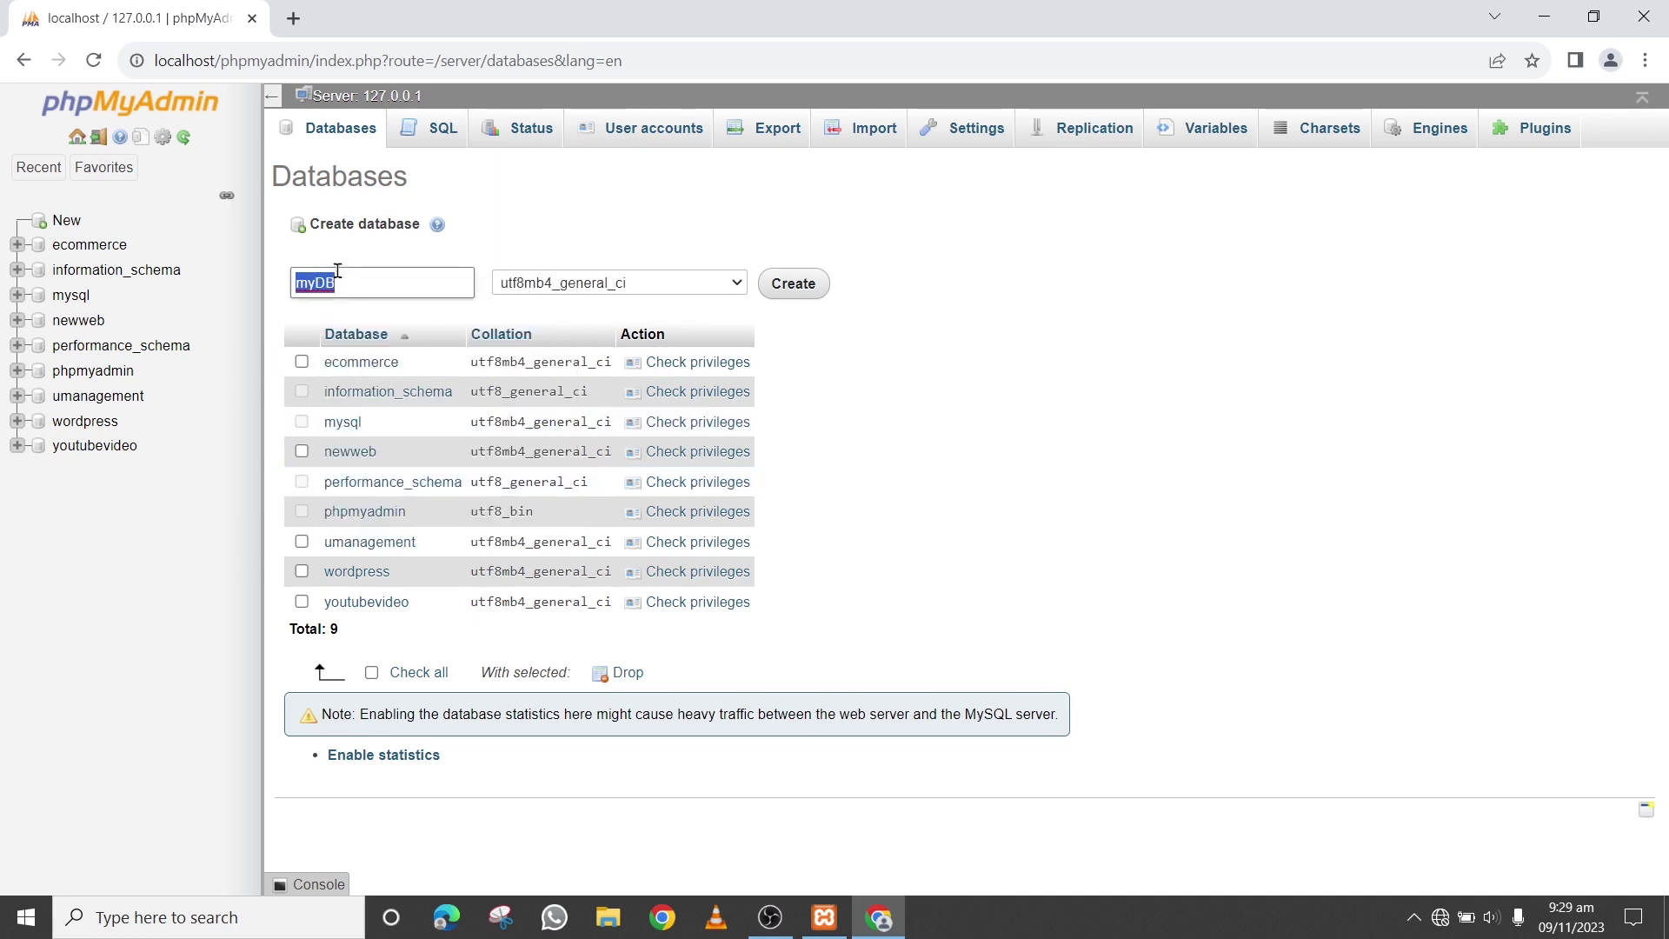
pyautogui.click(797, 293)
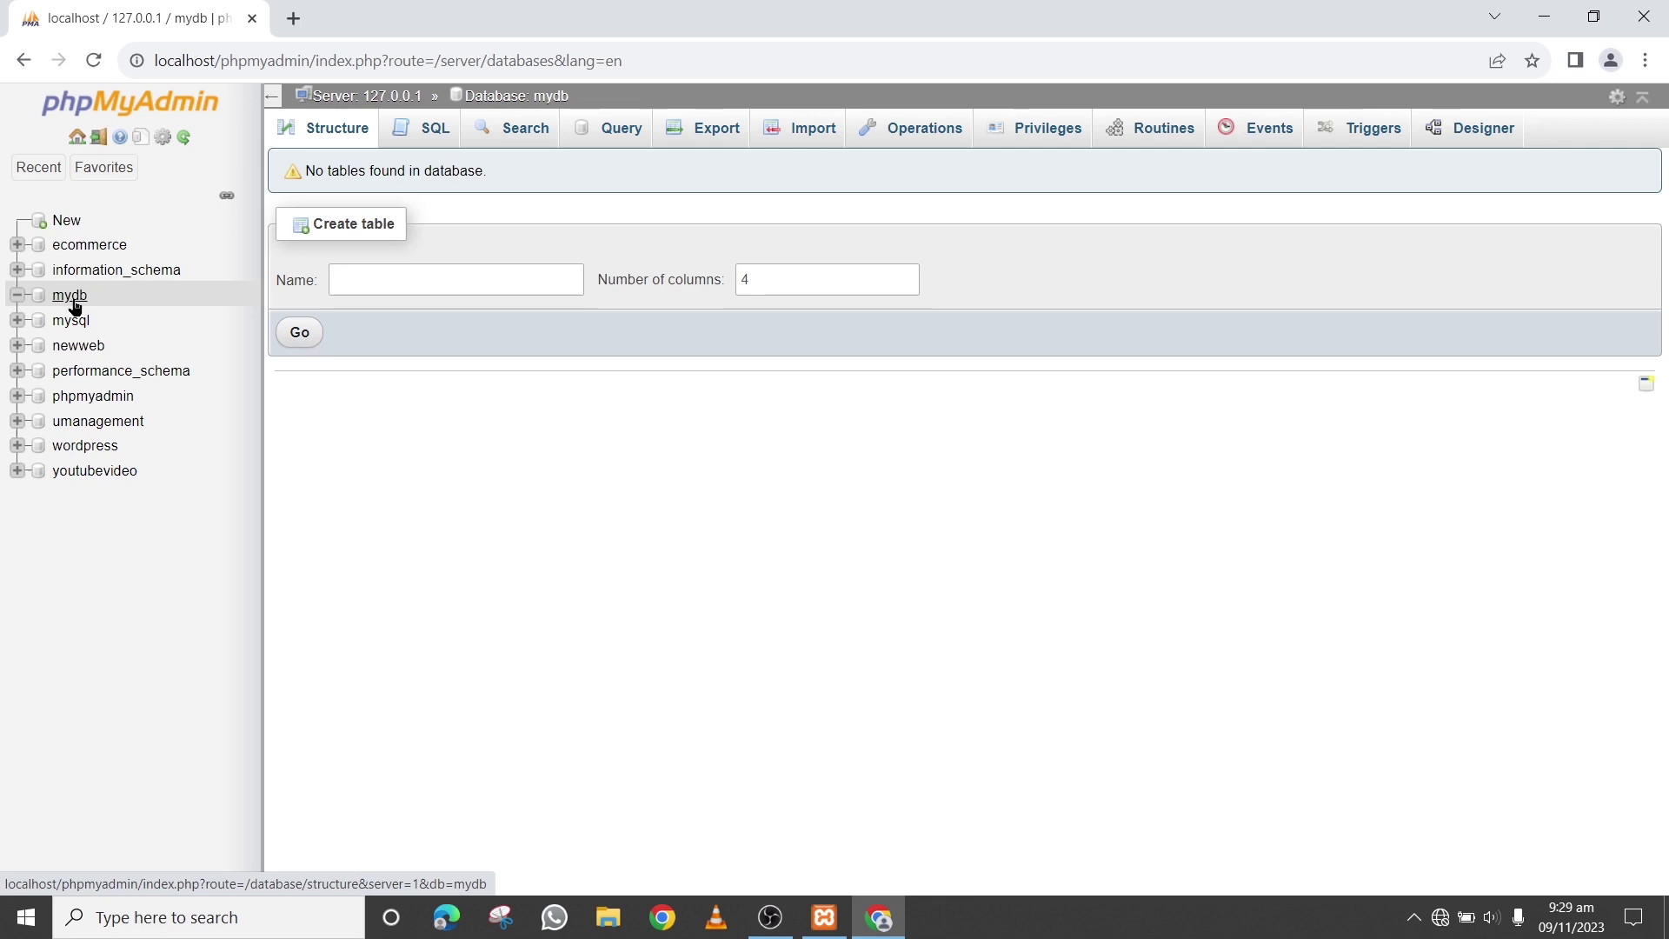
pyautogui.click(294, 19)
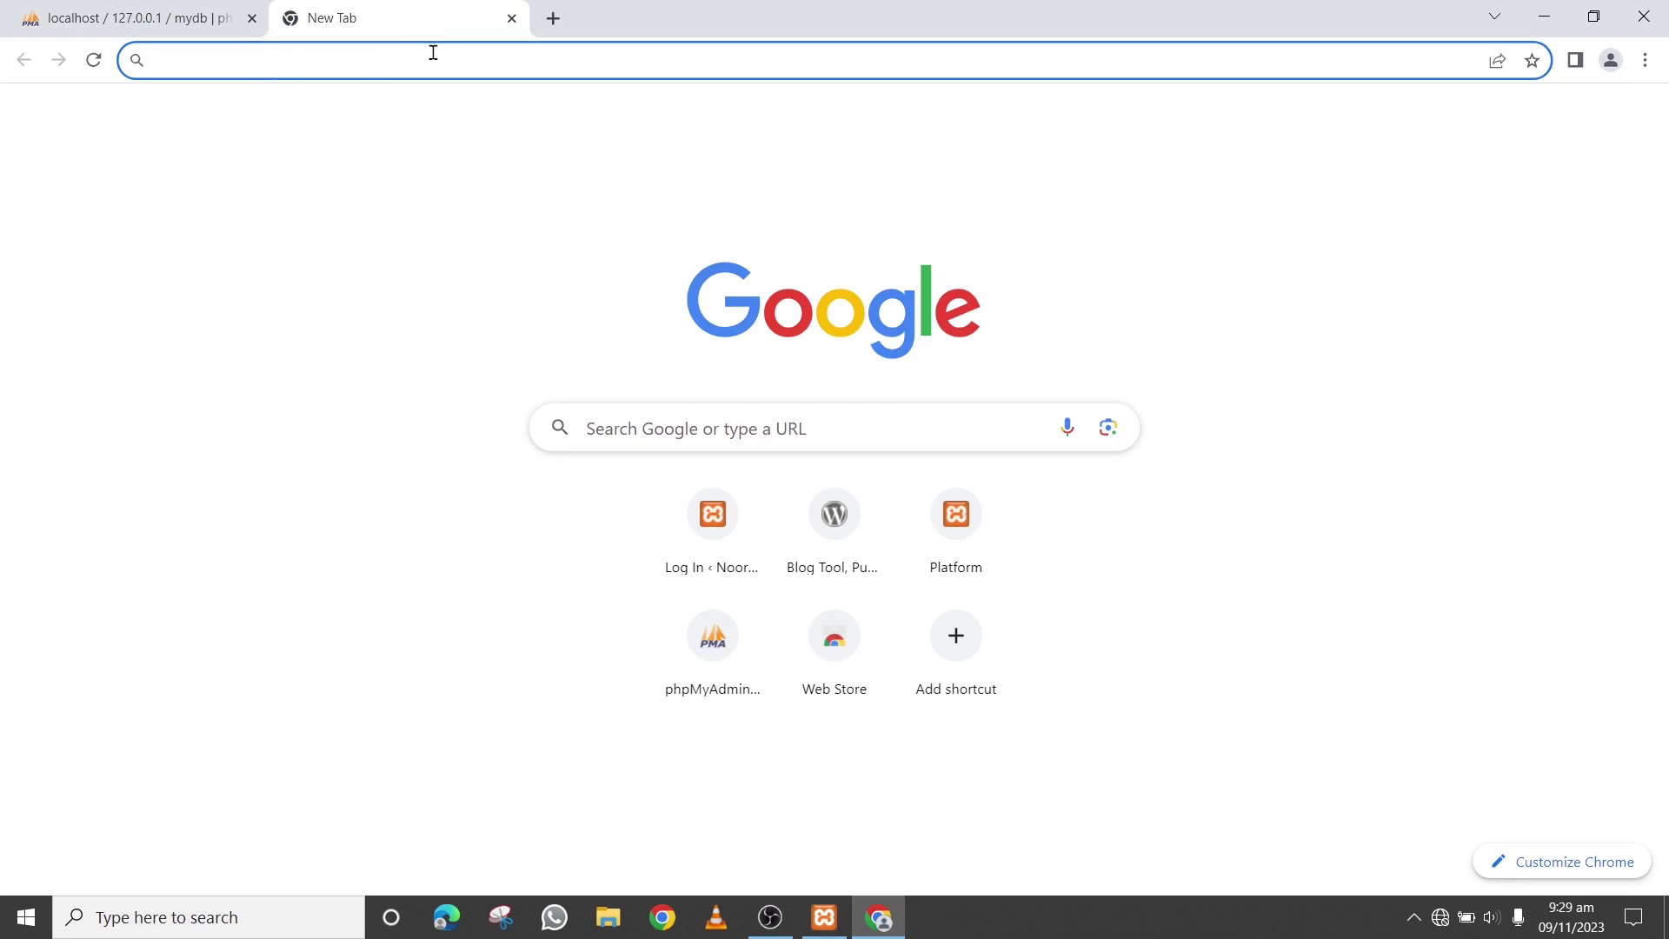
# Go to localhost/wordpress to reach the setup-config.php welcome page
pyautogui.write('loc')
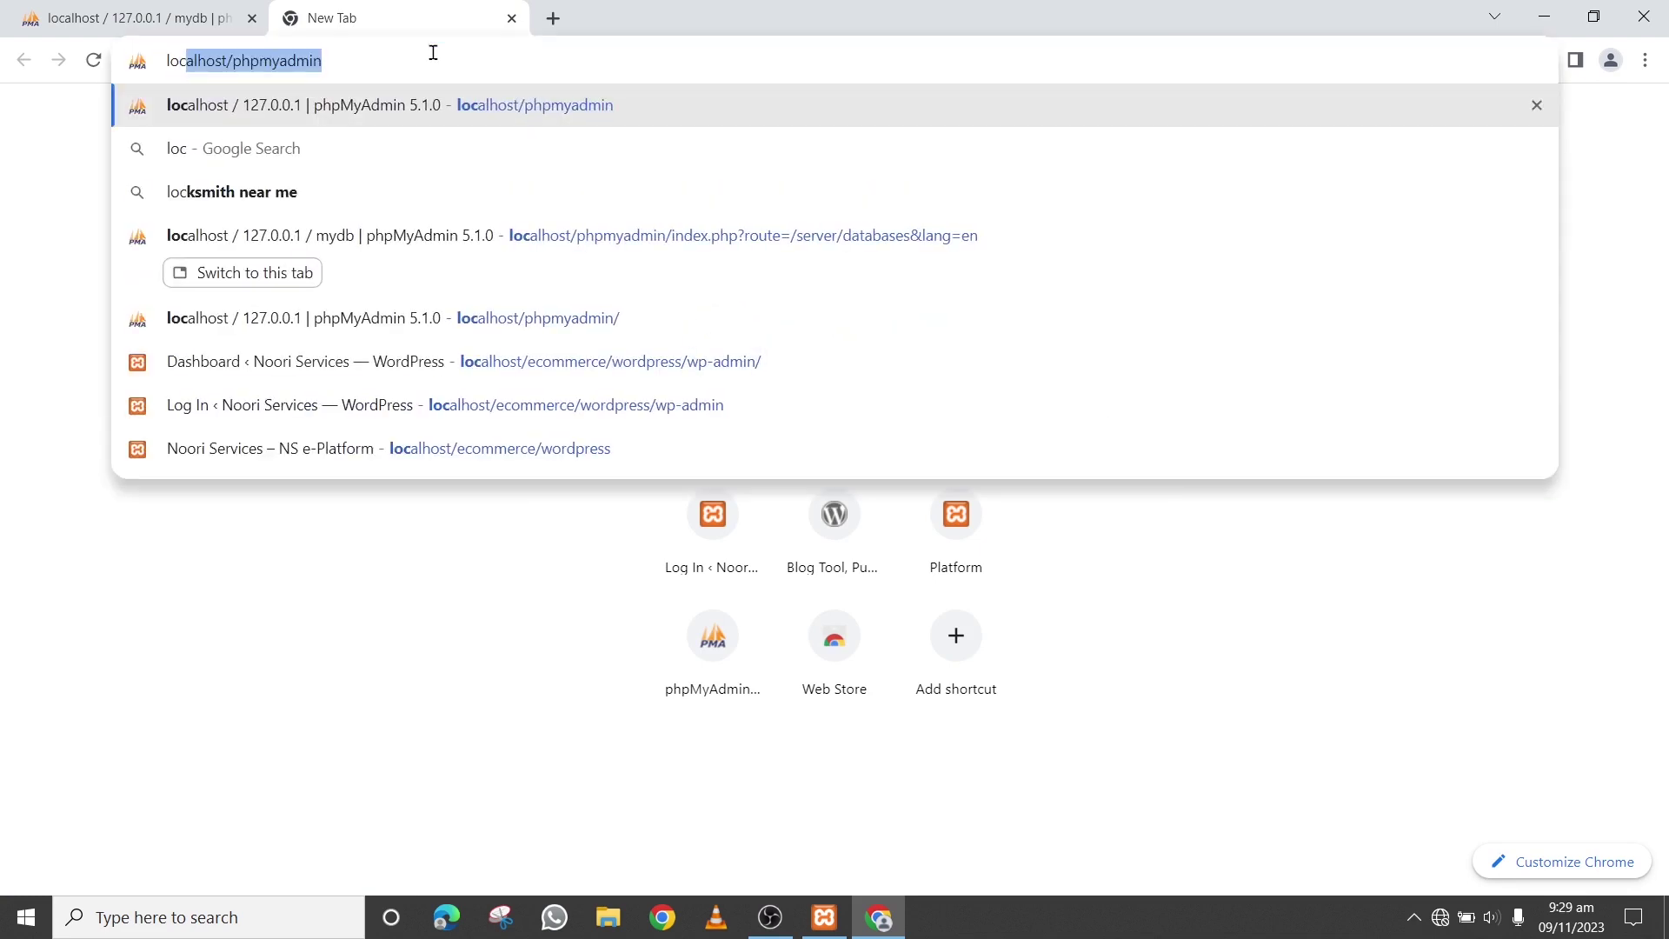
pyautogui.write('alhost/')
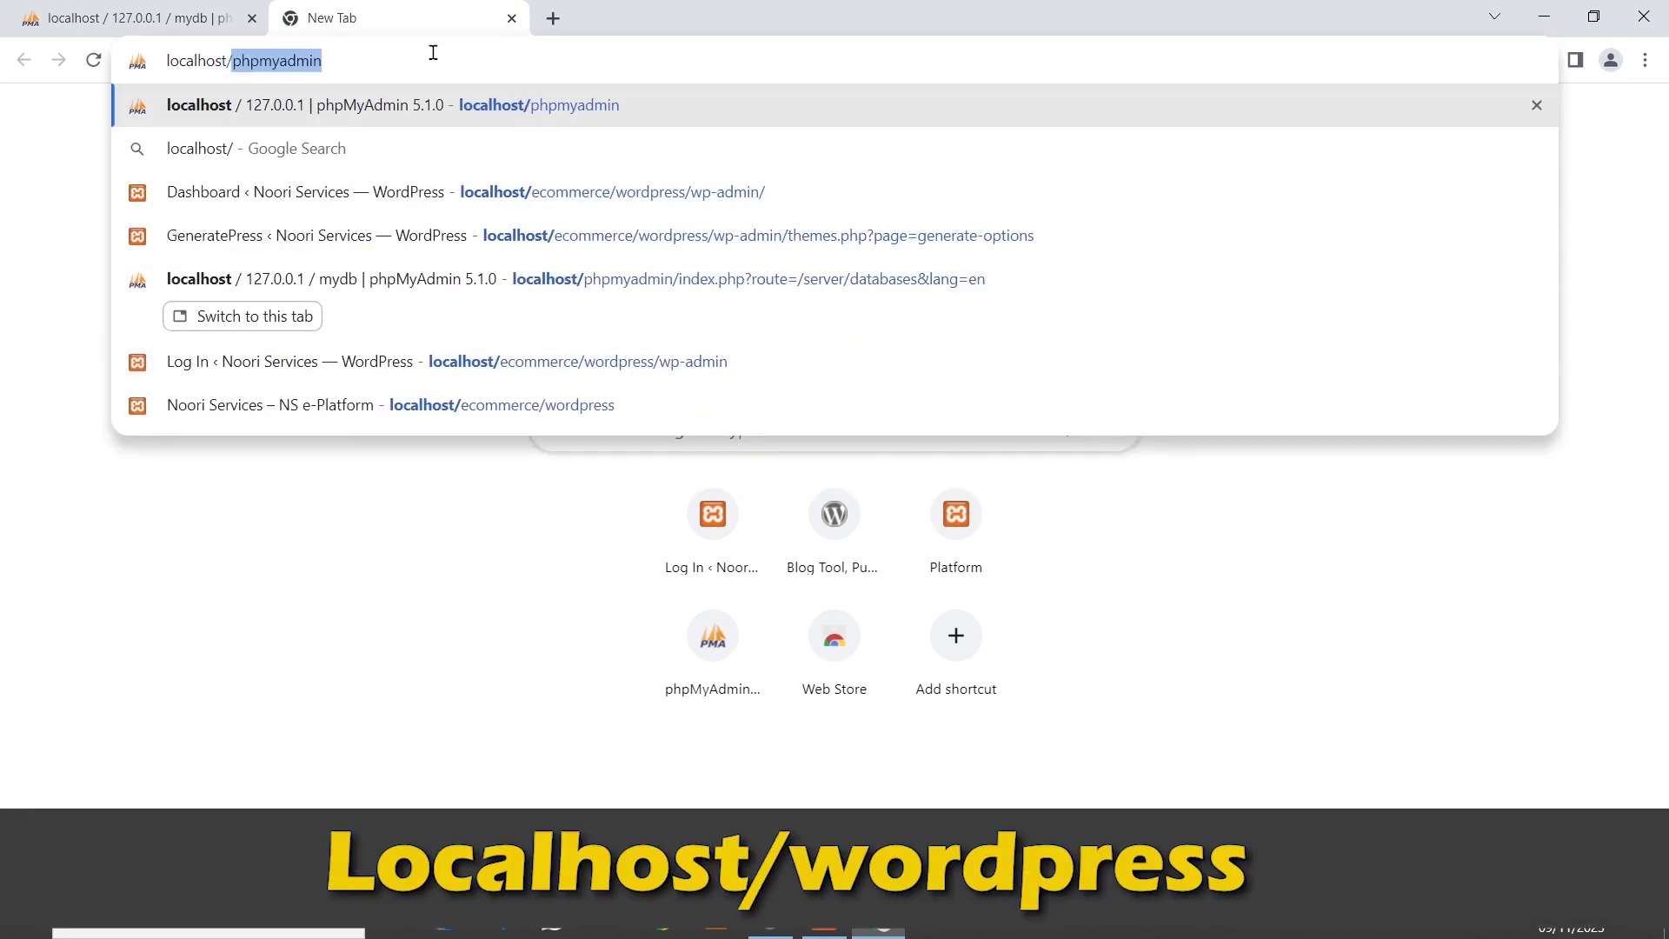
pyautogui.press('Delete')
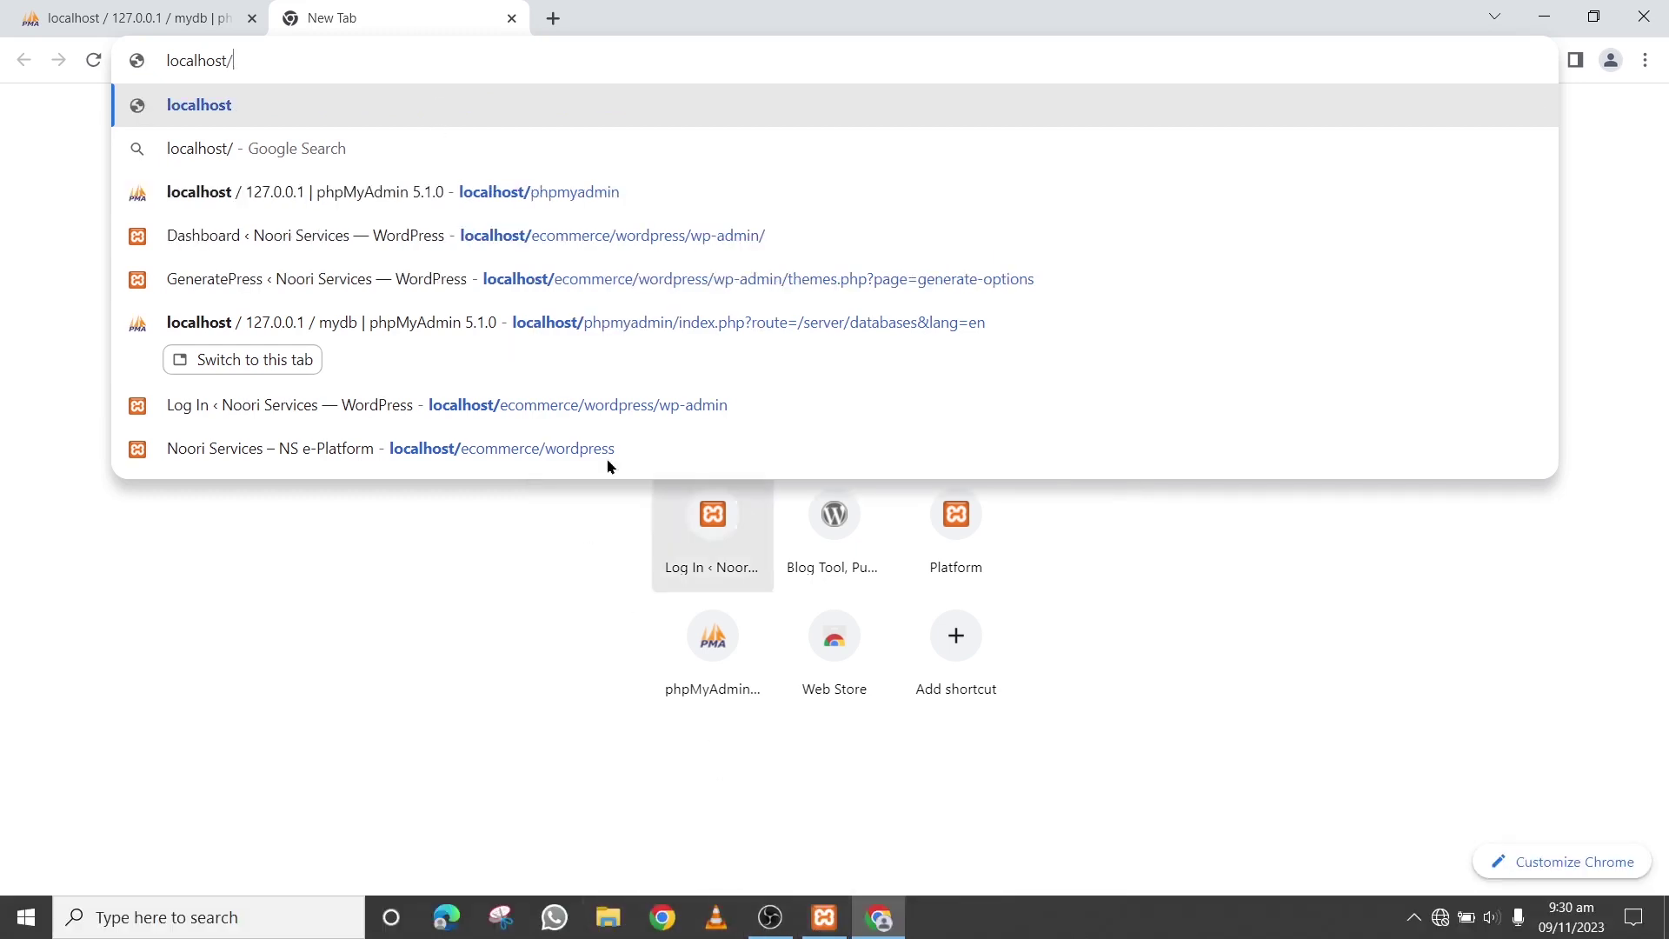
pyautogui.write('wor')
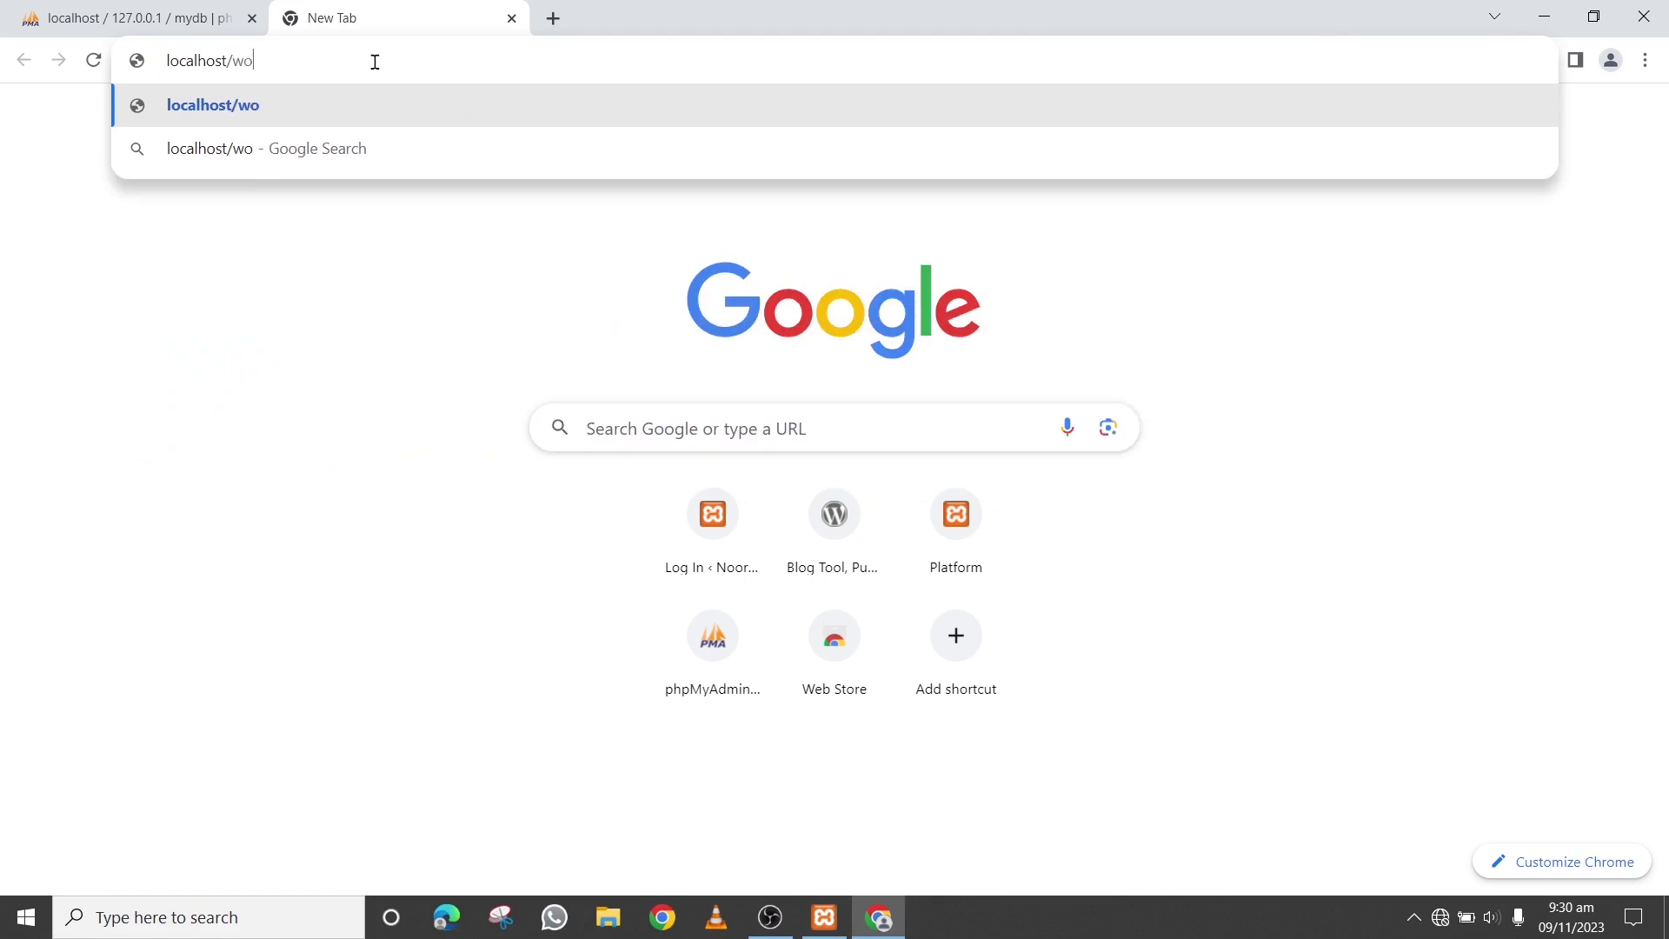
pyautogui.write('dpress')
pyautogui.press('Return')
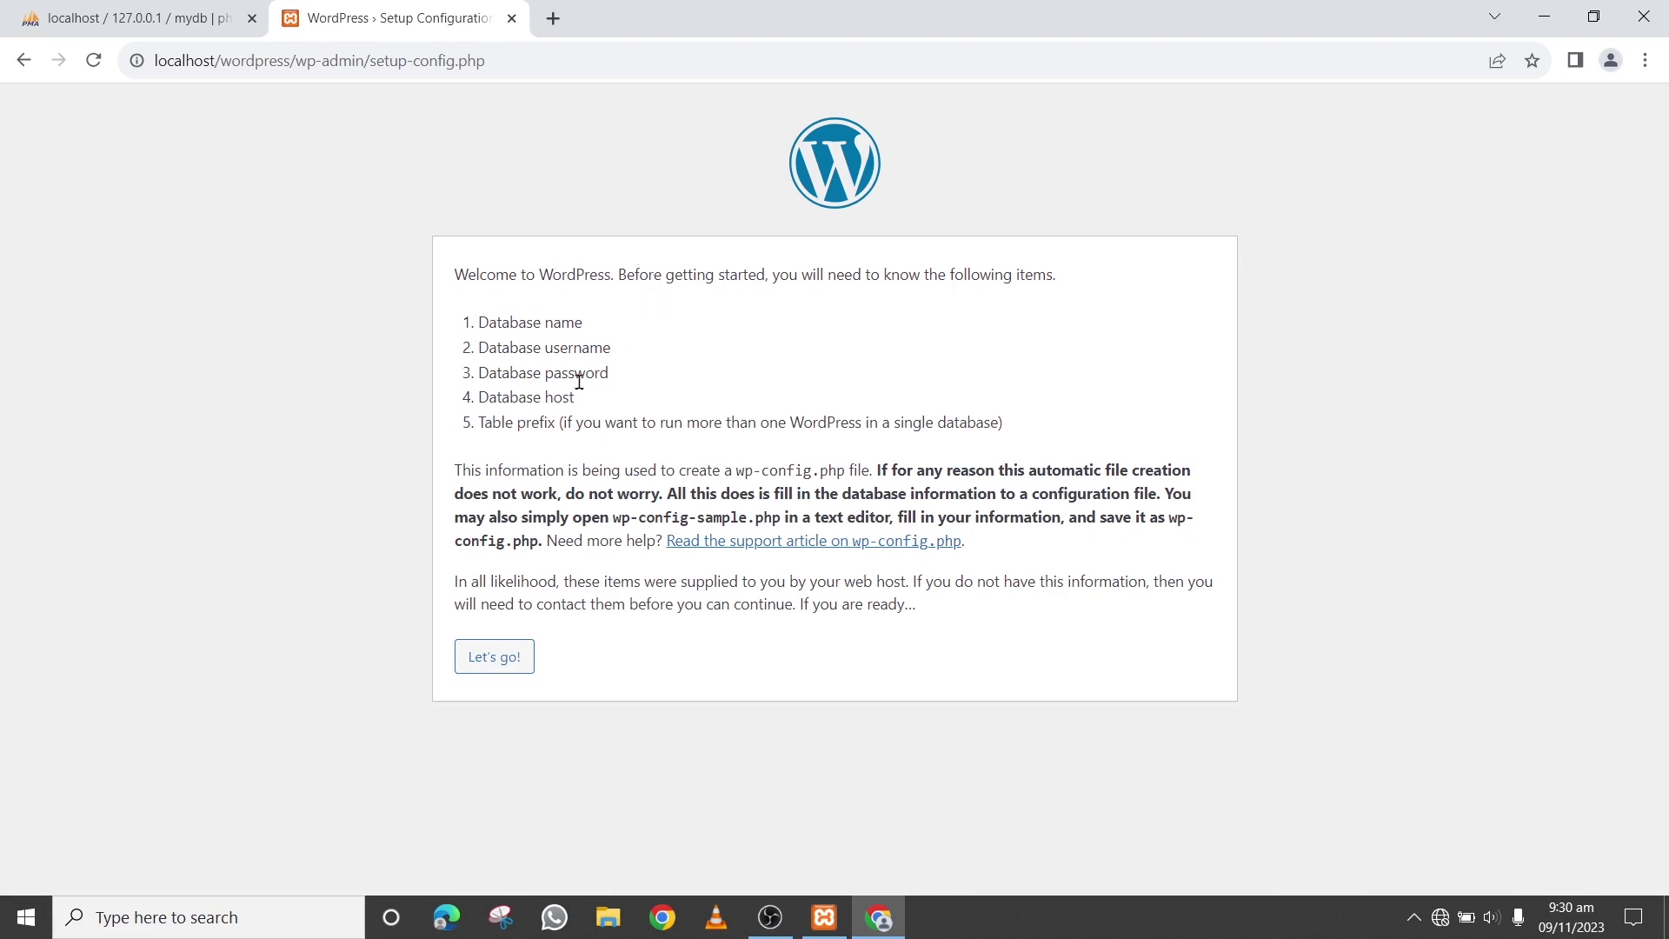
# Submit database name myDB, username root and host localhost to the WordPress setup
pyautogui.click(478, 671)
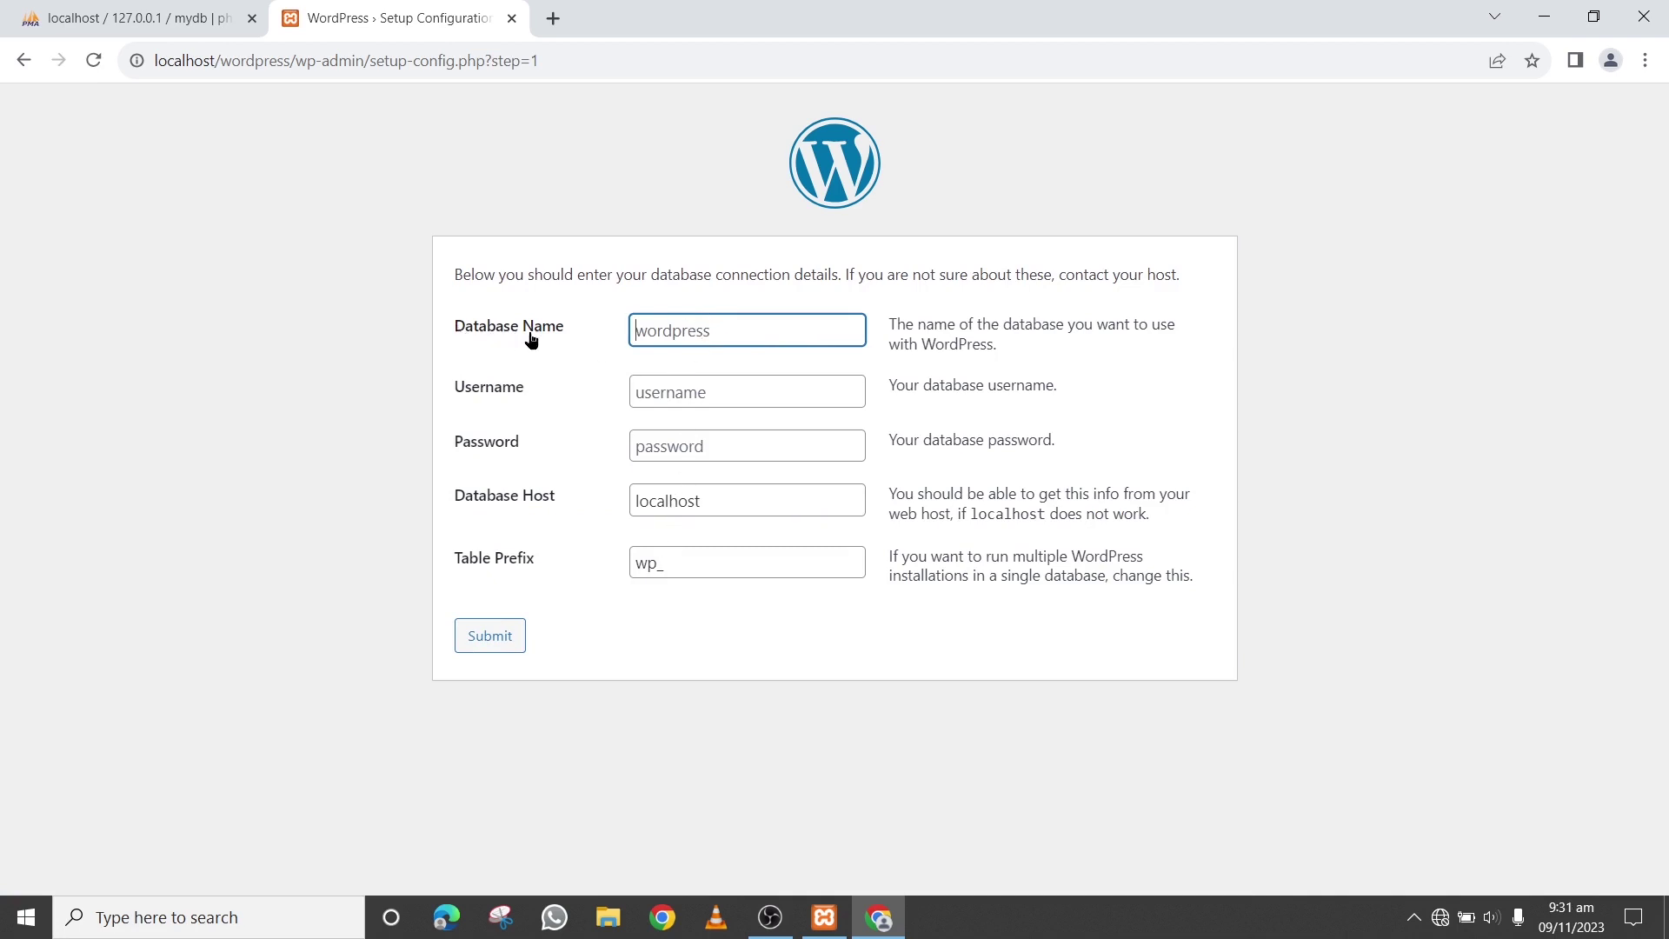
pyautogui.rightClick(688, 330)
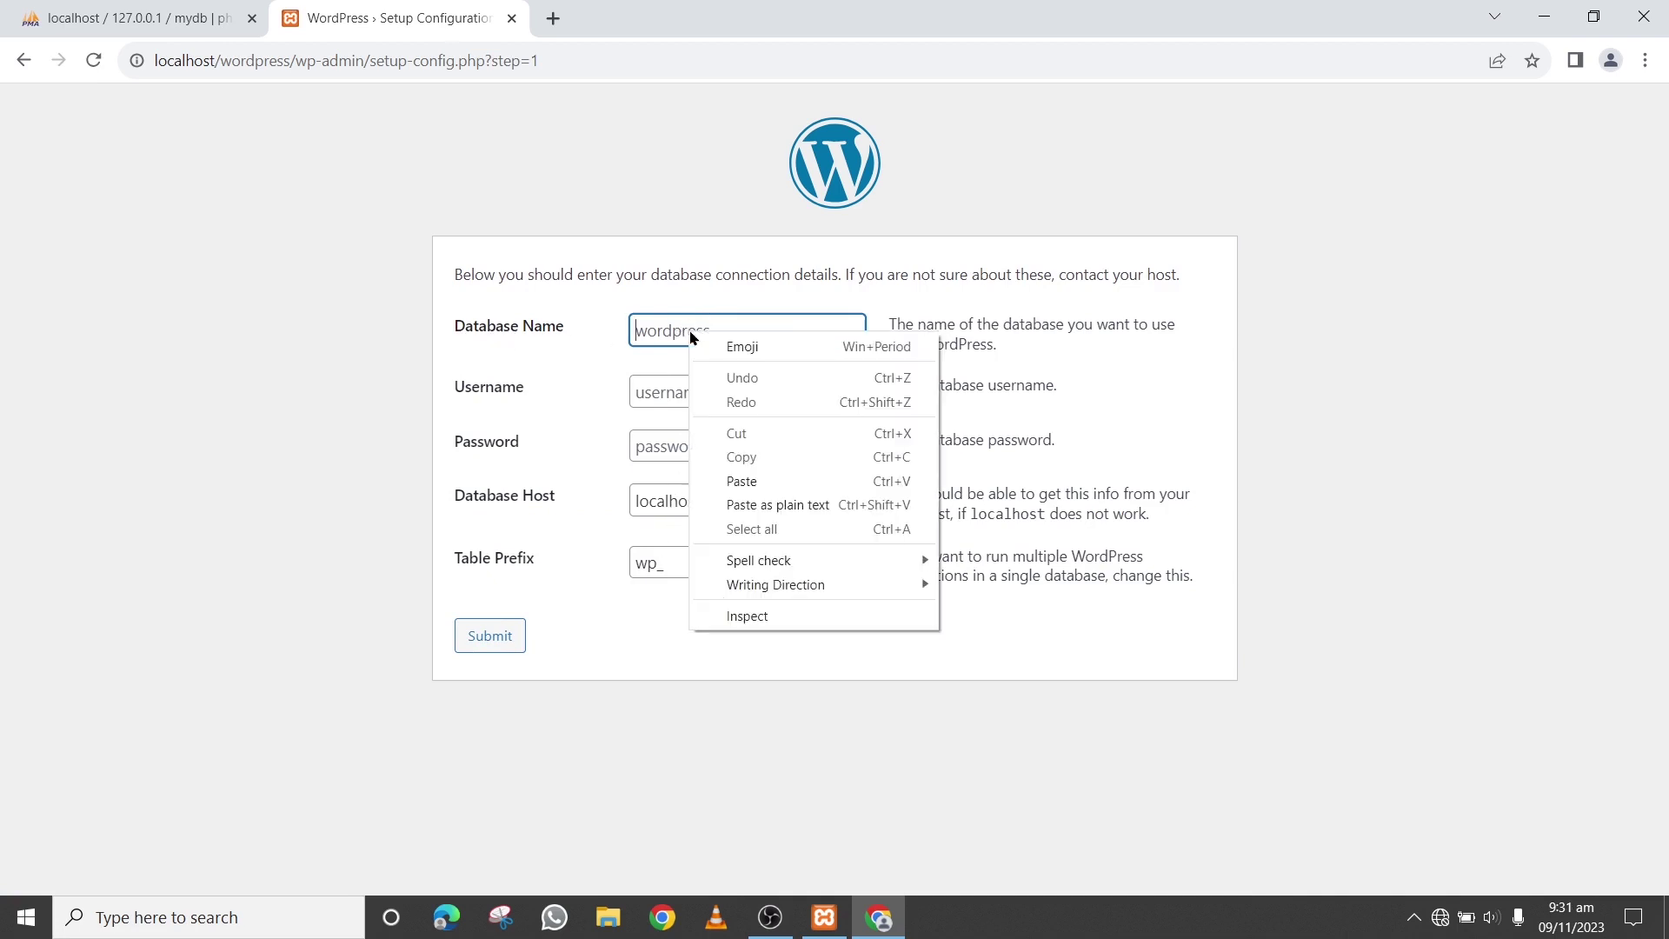
pyautogui.click(748, 481)
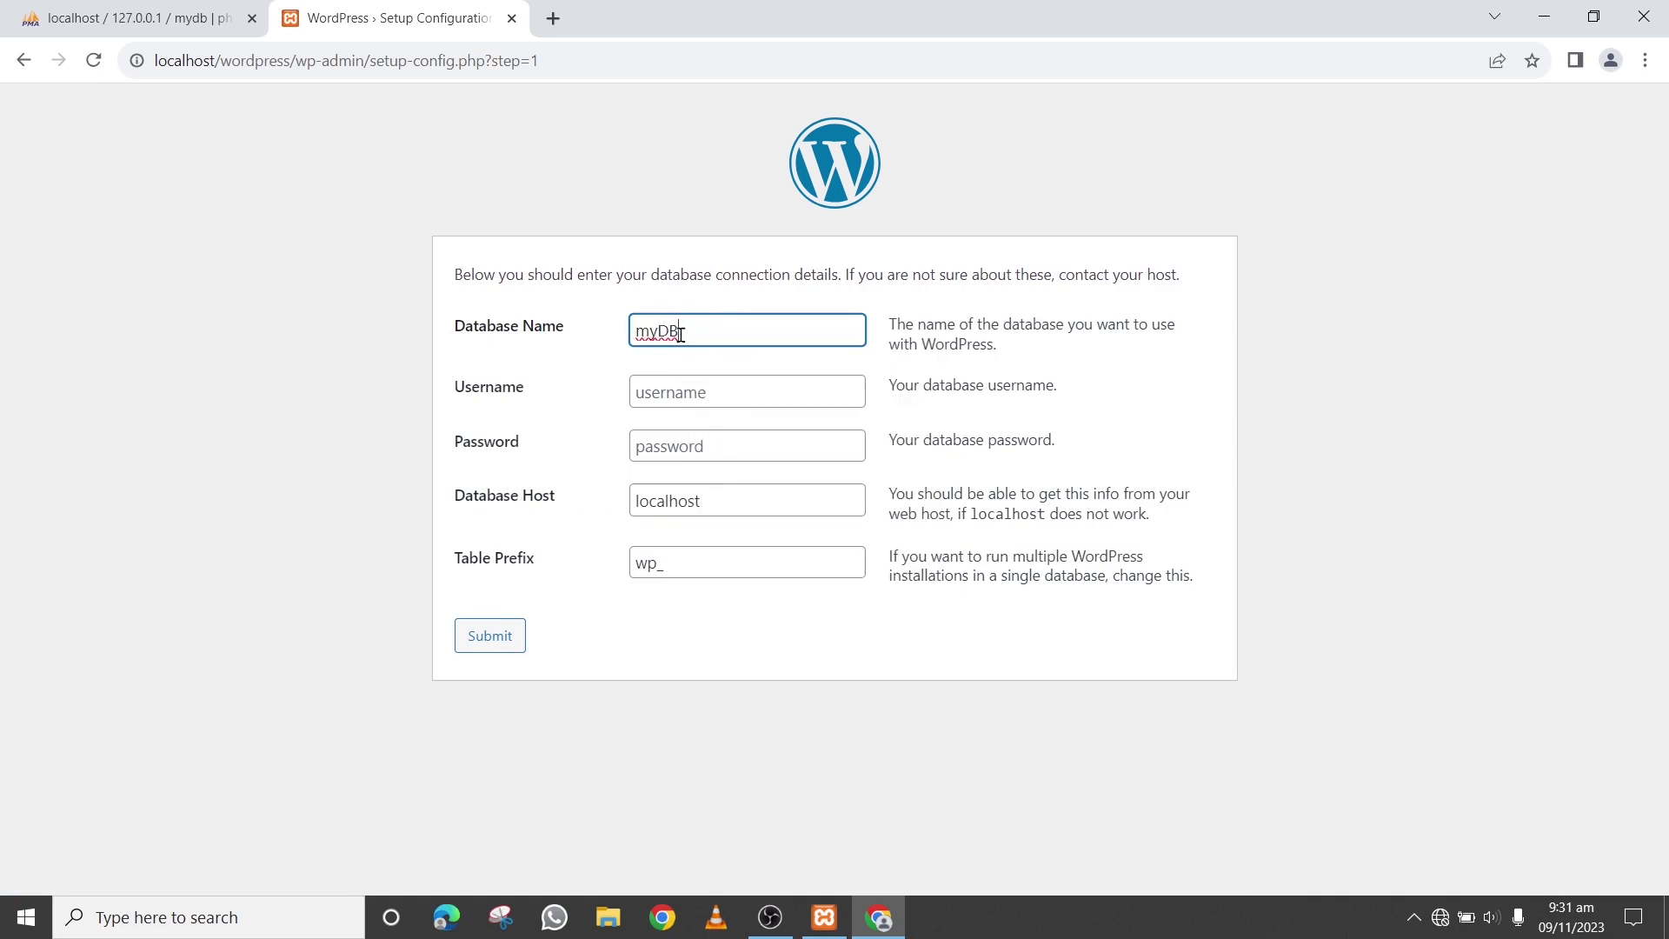
pyautogui.click(702, 385)
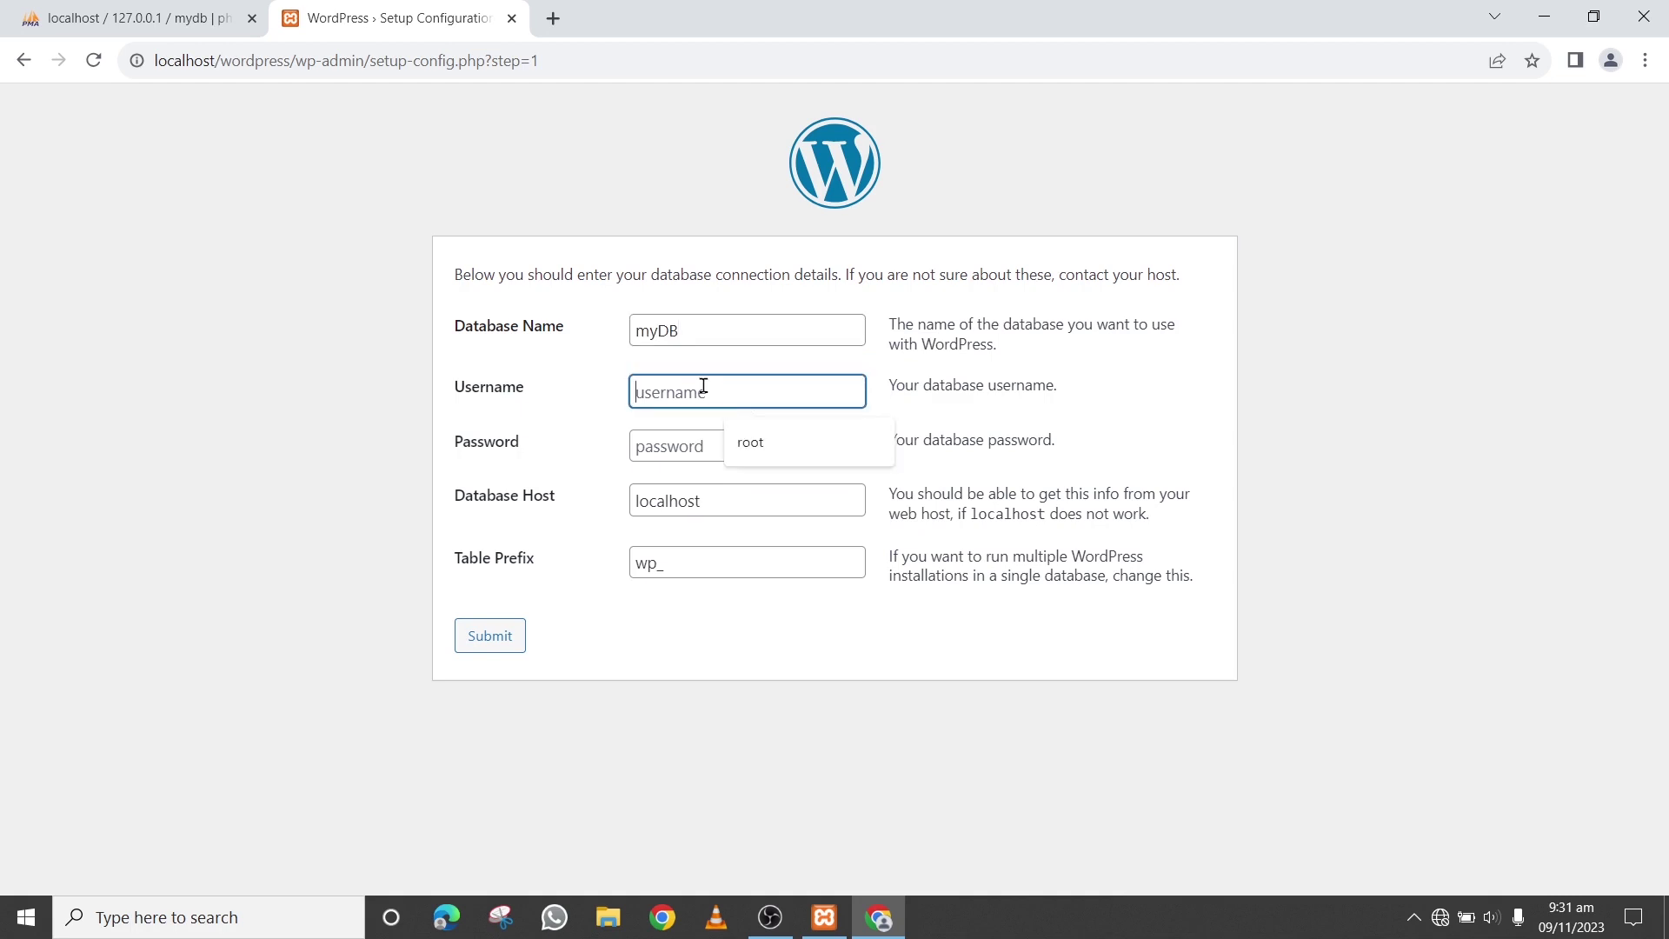
pyautogui.click(750, 444)
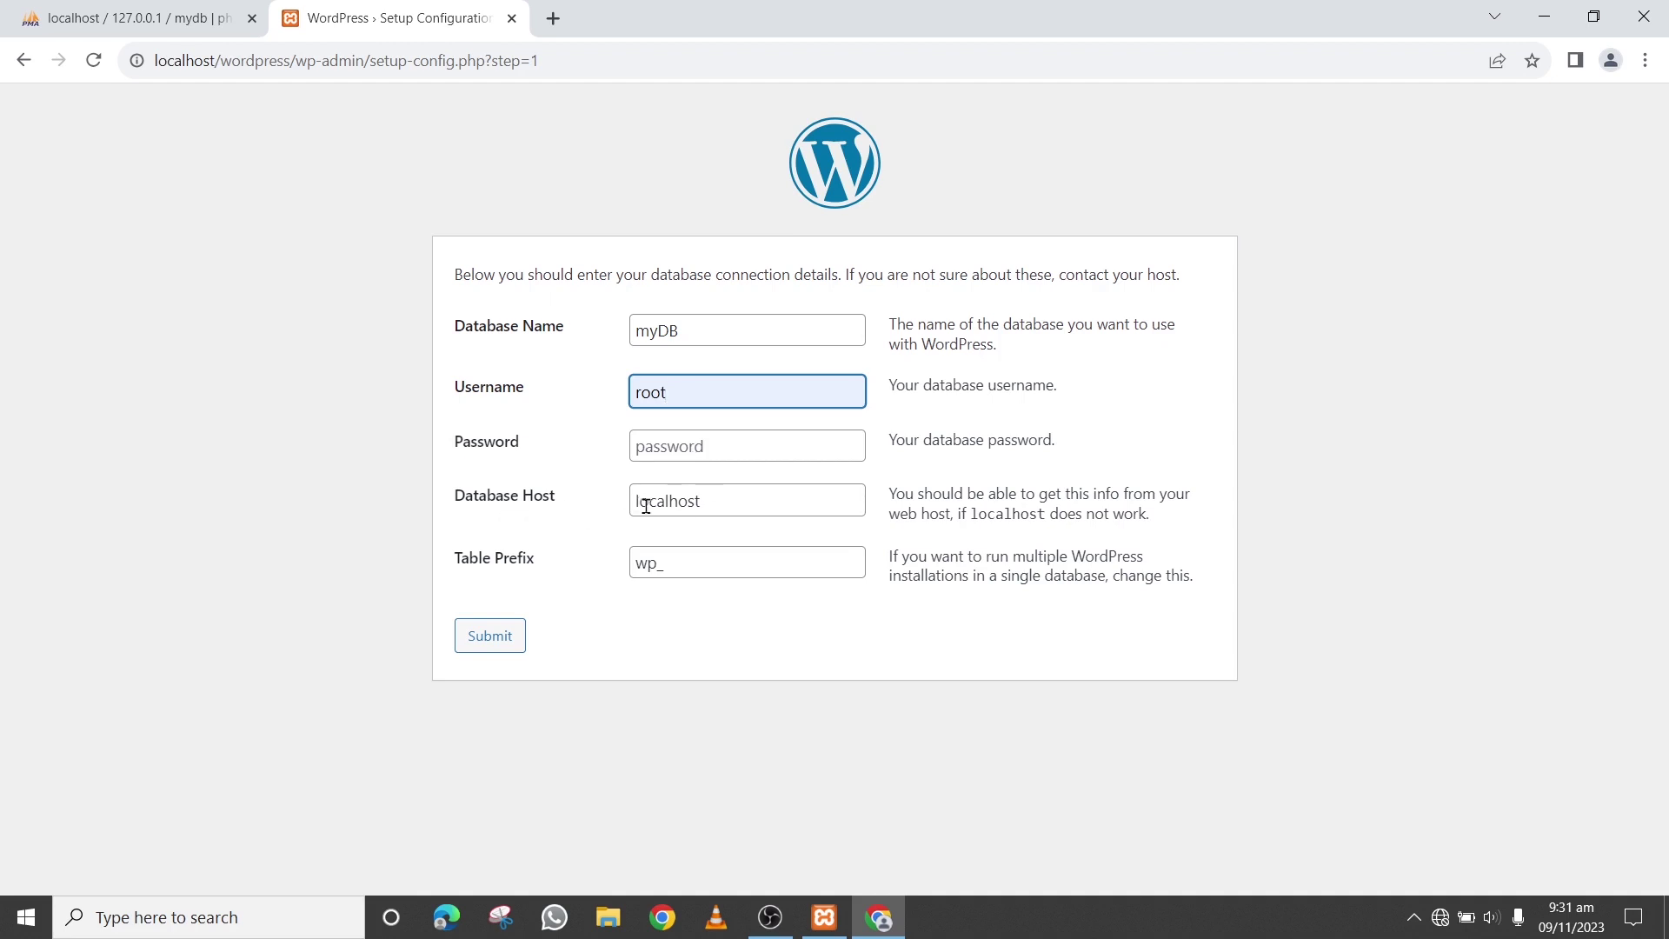
pyautogui.click(696, 505)
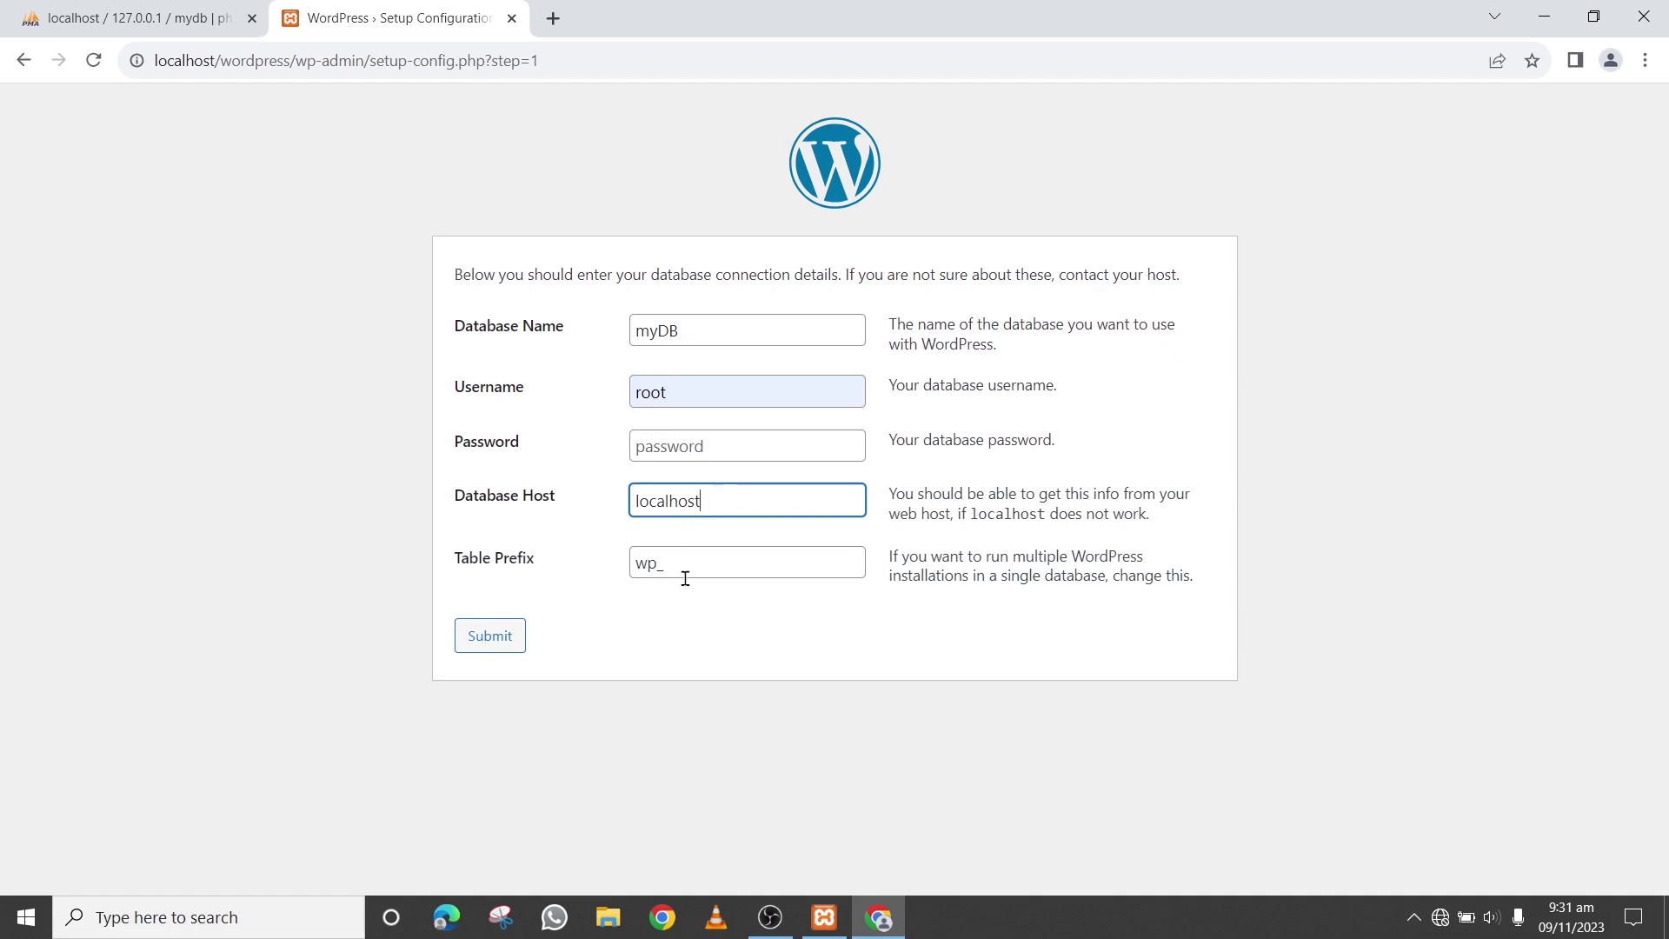
pyautogui.click(669, 621)
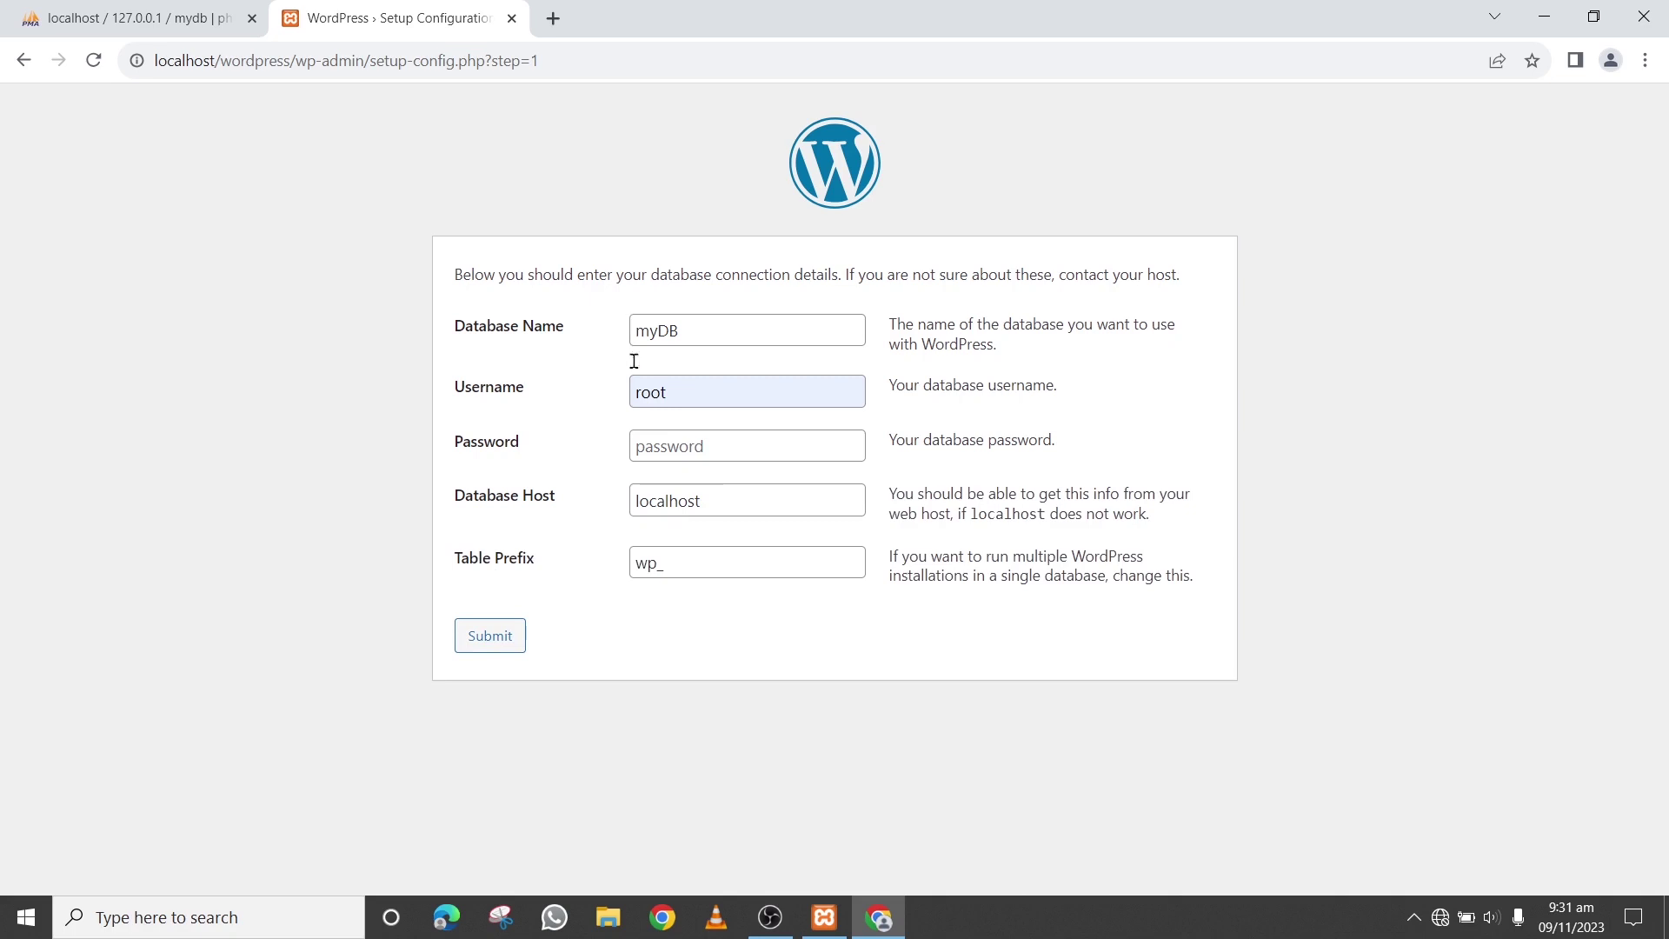
pyautogui.click(476, 644)
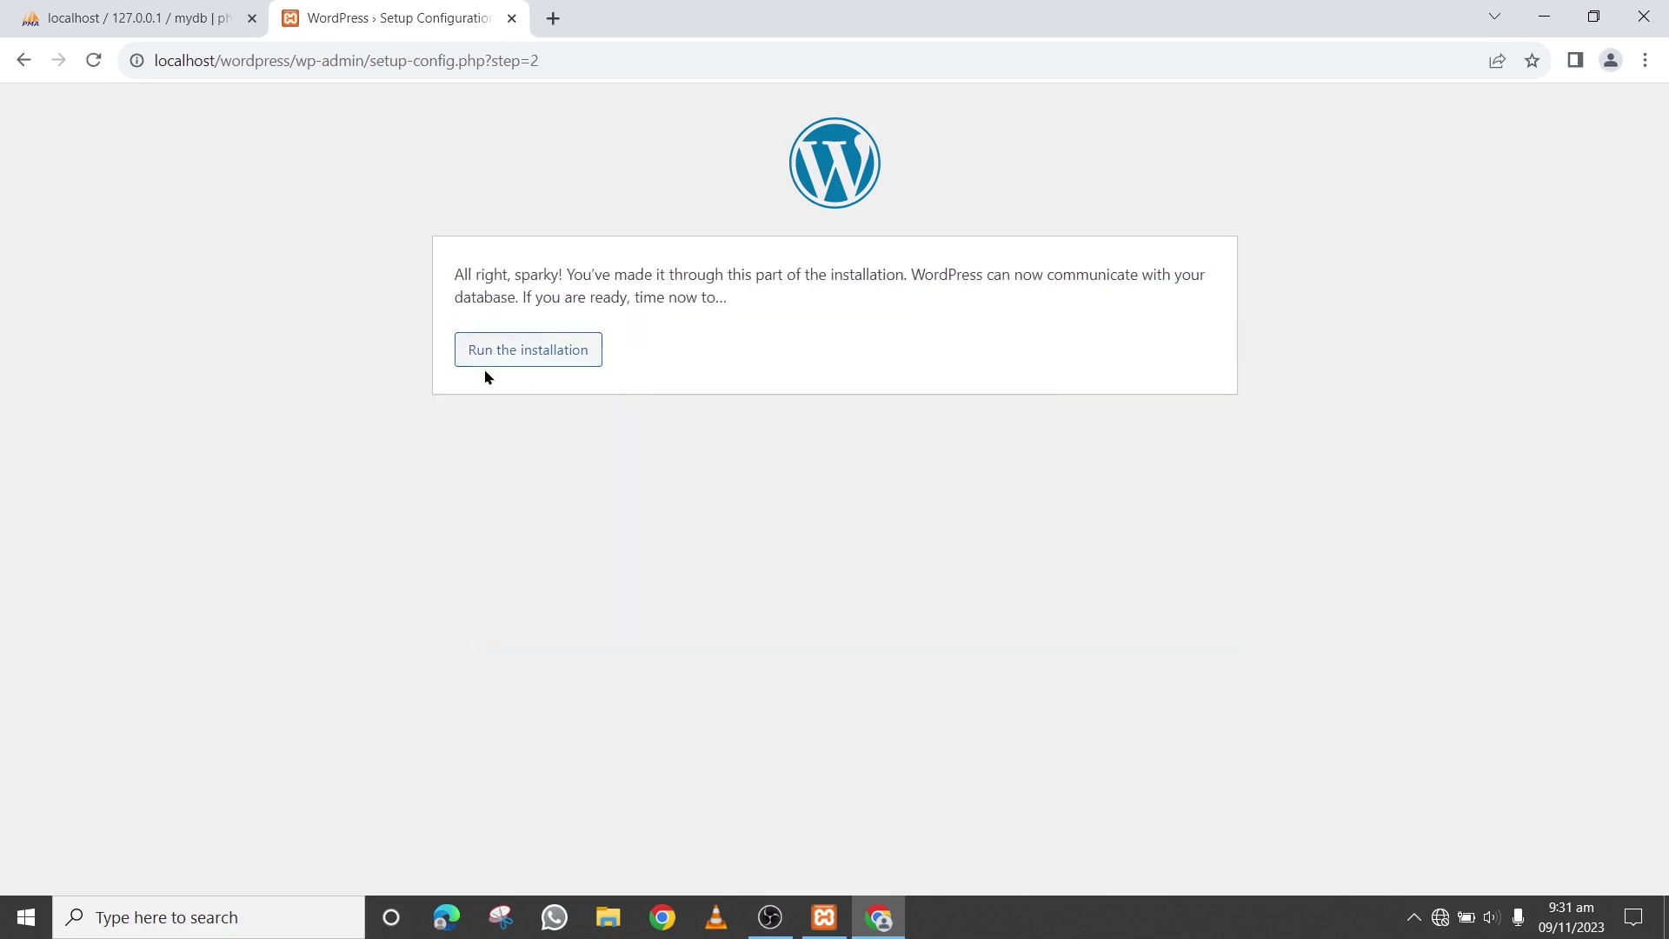
# Start the WordPress installation form and enter the site title Noori Services
pyautogui.click(497, 369)
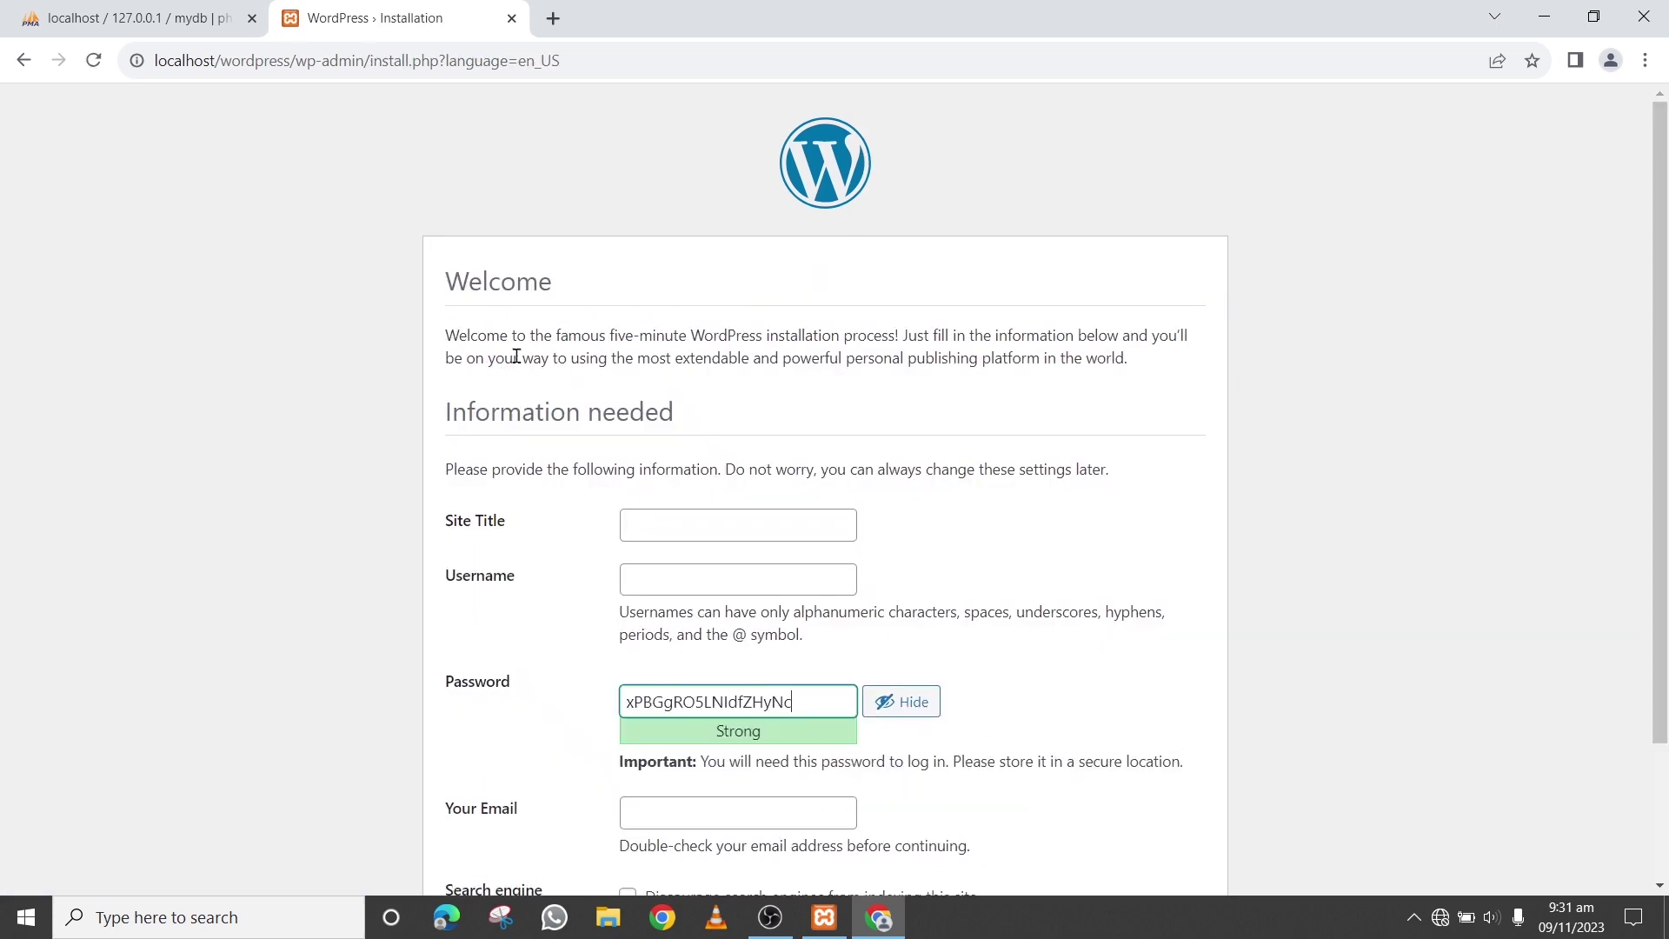
pyautogui.scroll(-2, 338, 507)
pyautogui.scroll(2, 339, 504)
pyautogui.scroll(-2, 417, 478)
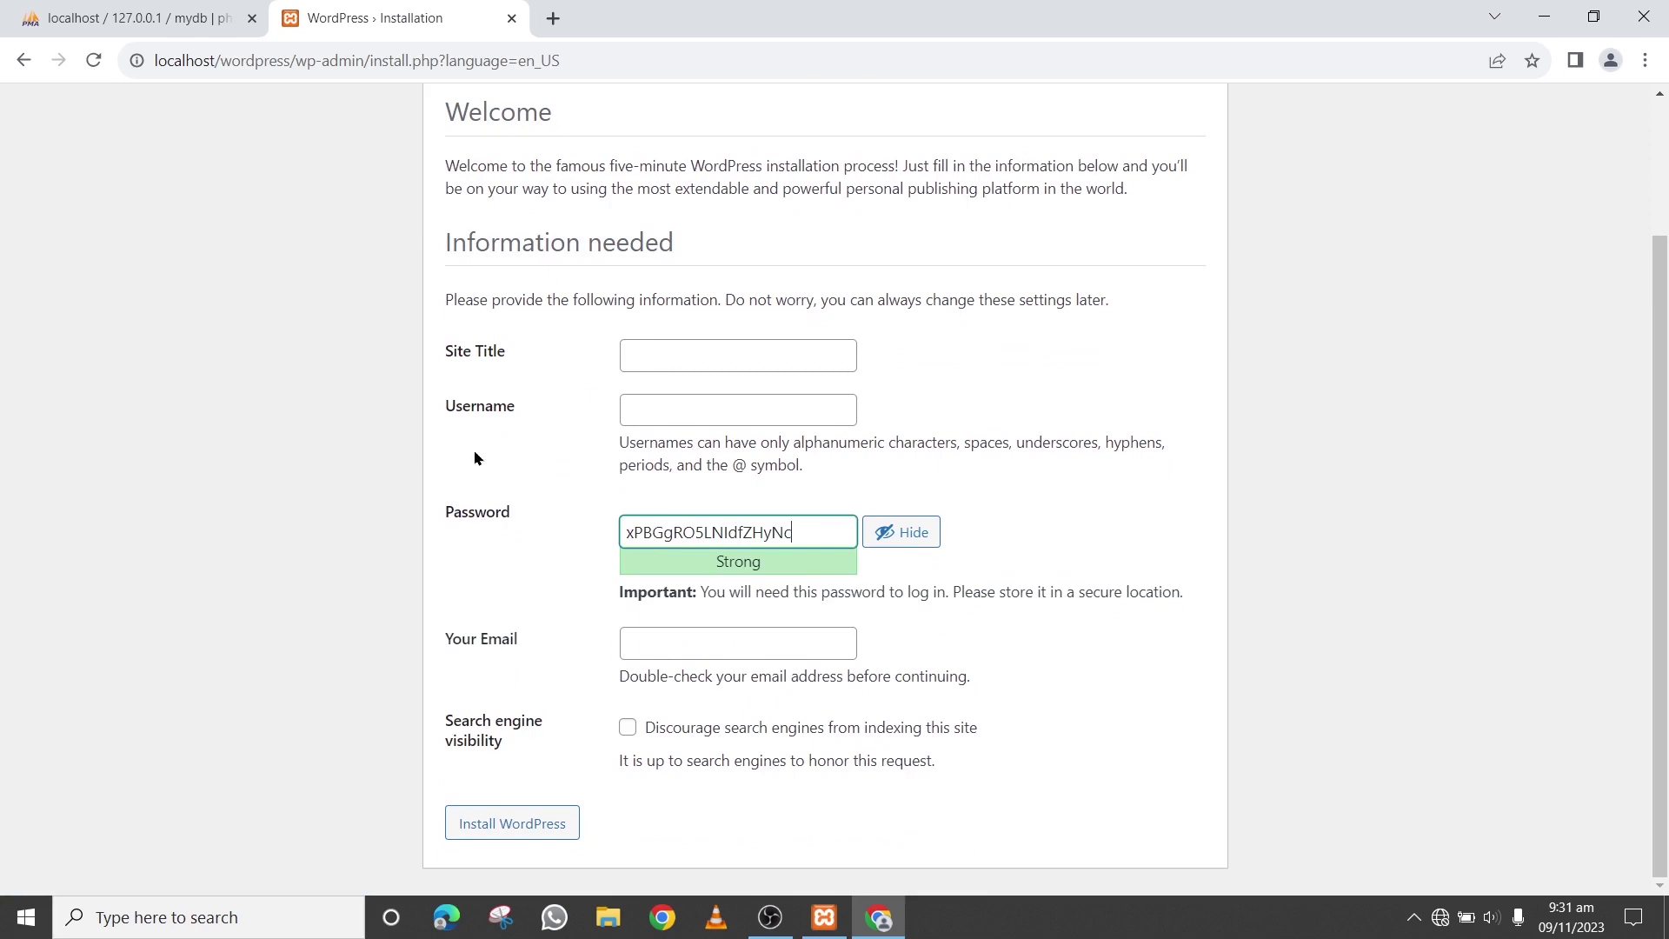
pyautogui.click(694, 352)
pyautogui.click(957, 367)
pyautogui.click(782, 353)
pyautogui.write('Noori Services')
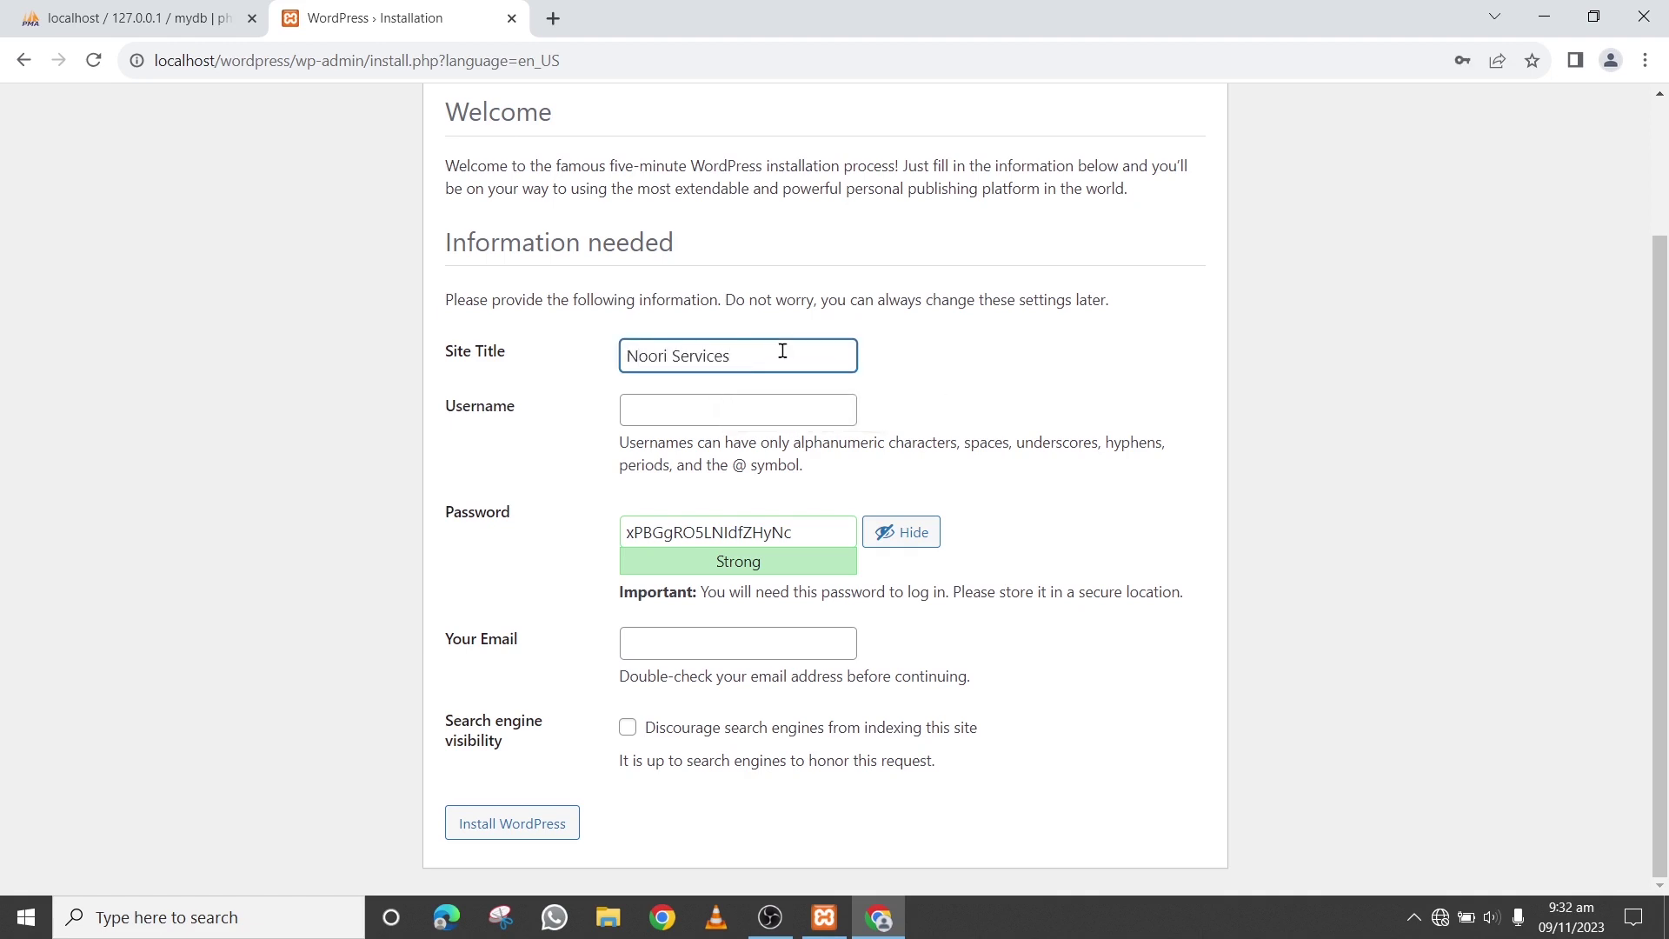
# Set the admin username to admin and recheck the site title and username entries
pyautogui.click(660, 407)
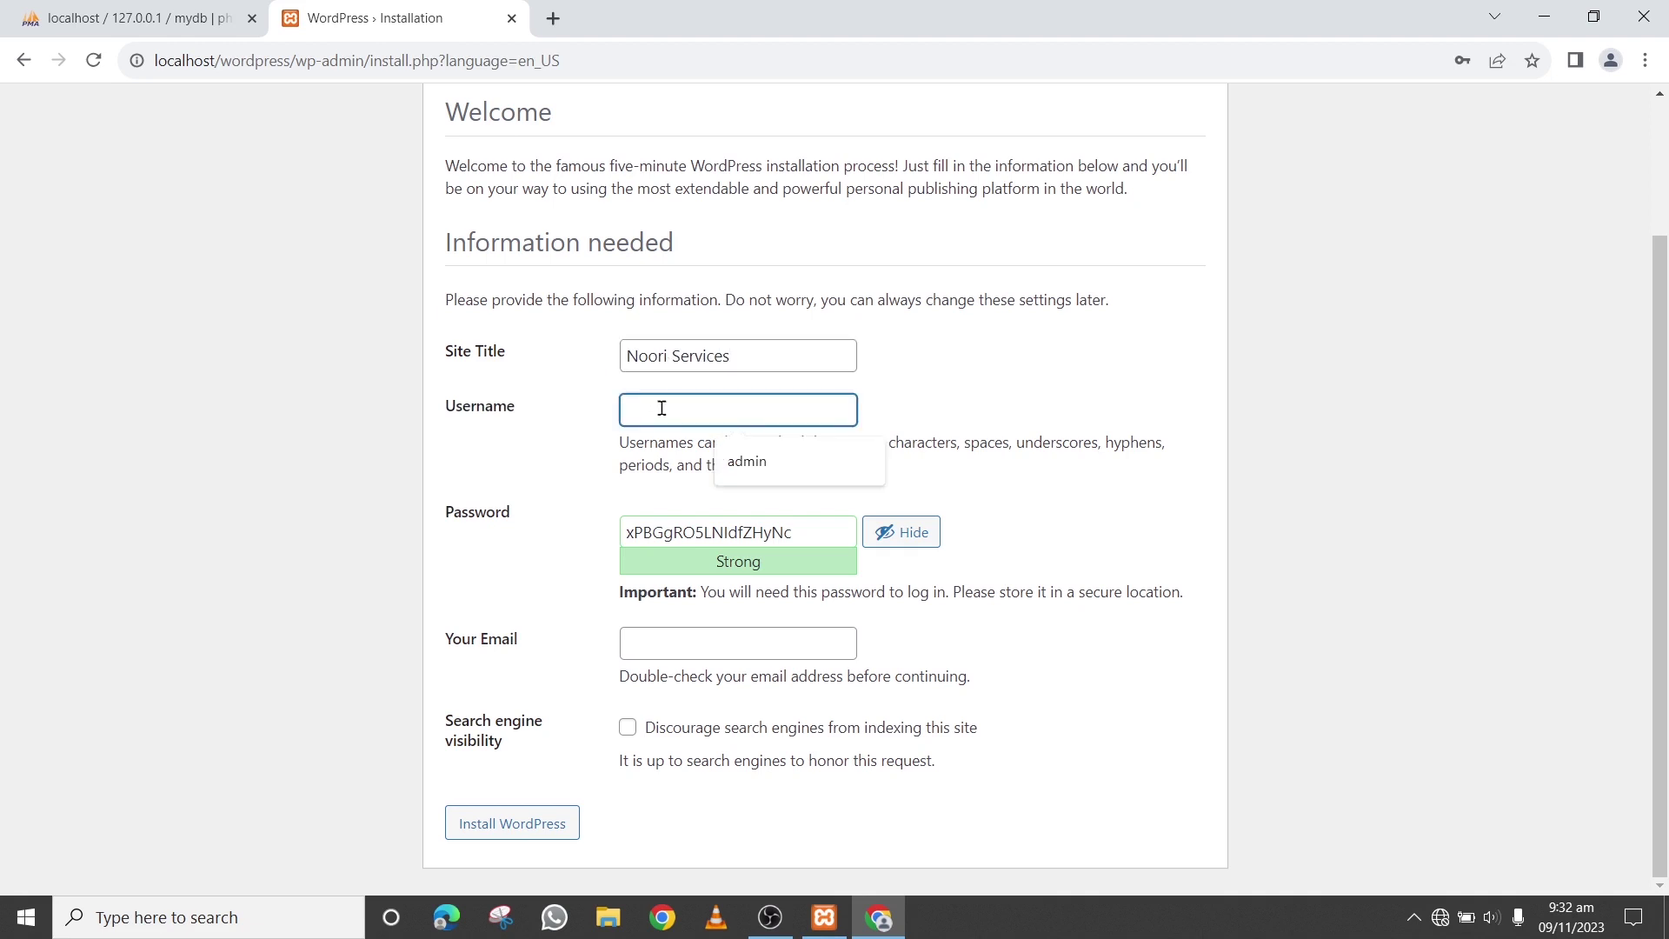
pyautogui.click(765, 478)
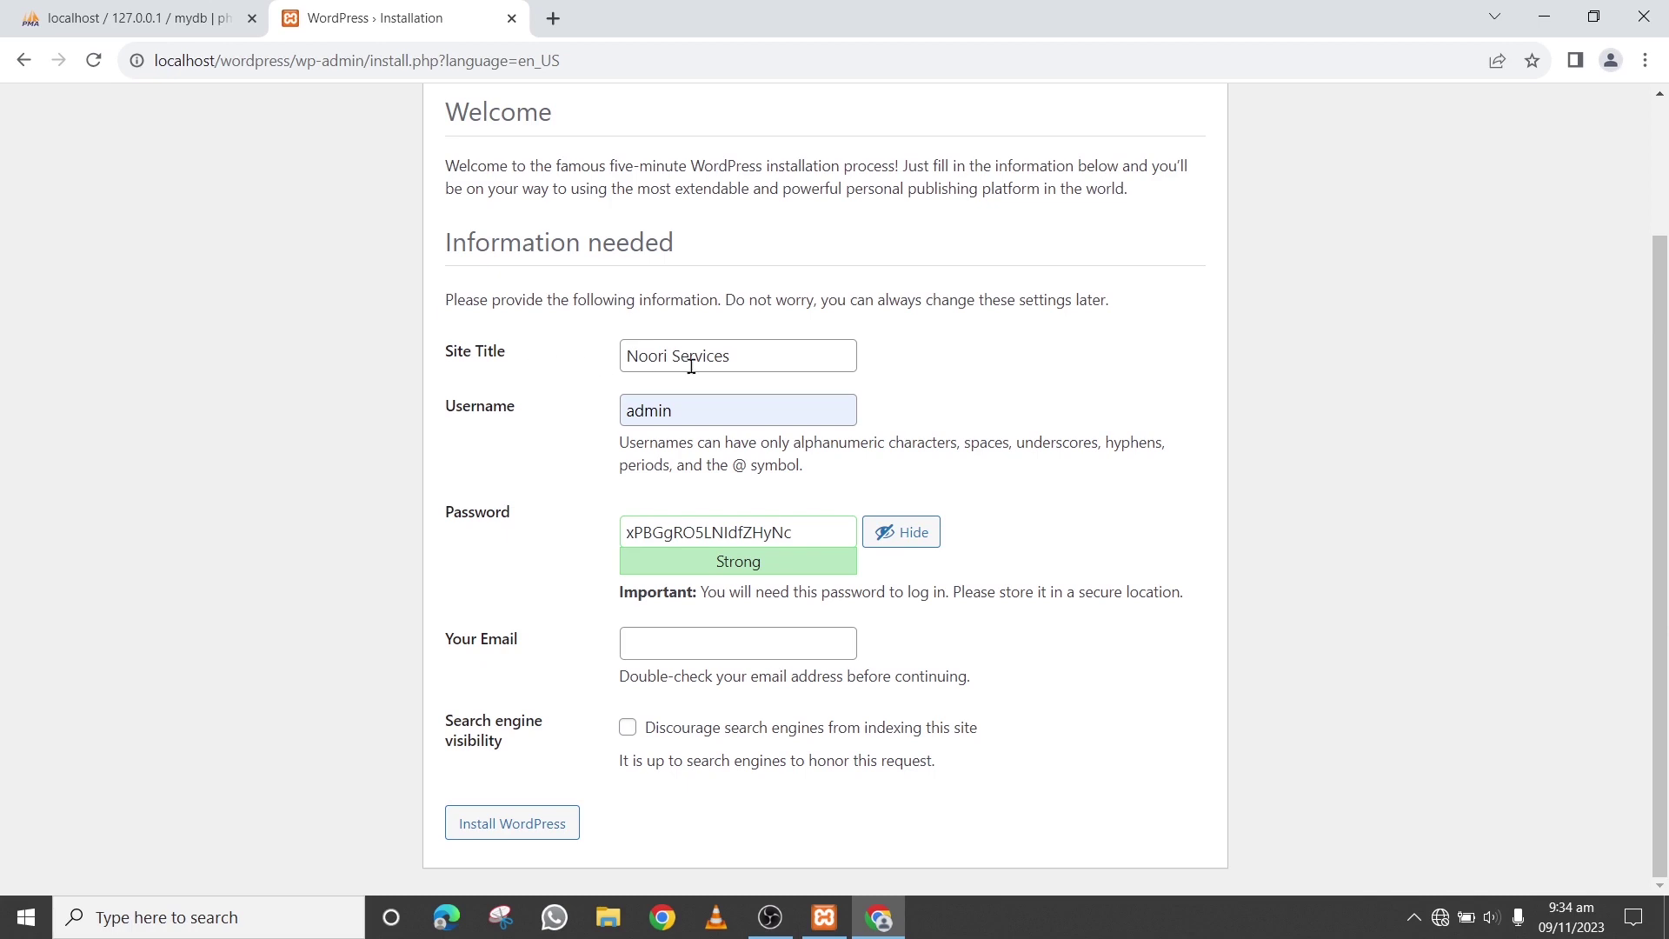
pyautogui.moveTo(748, 357); pyautogui.dragTo(626, 357)
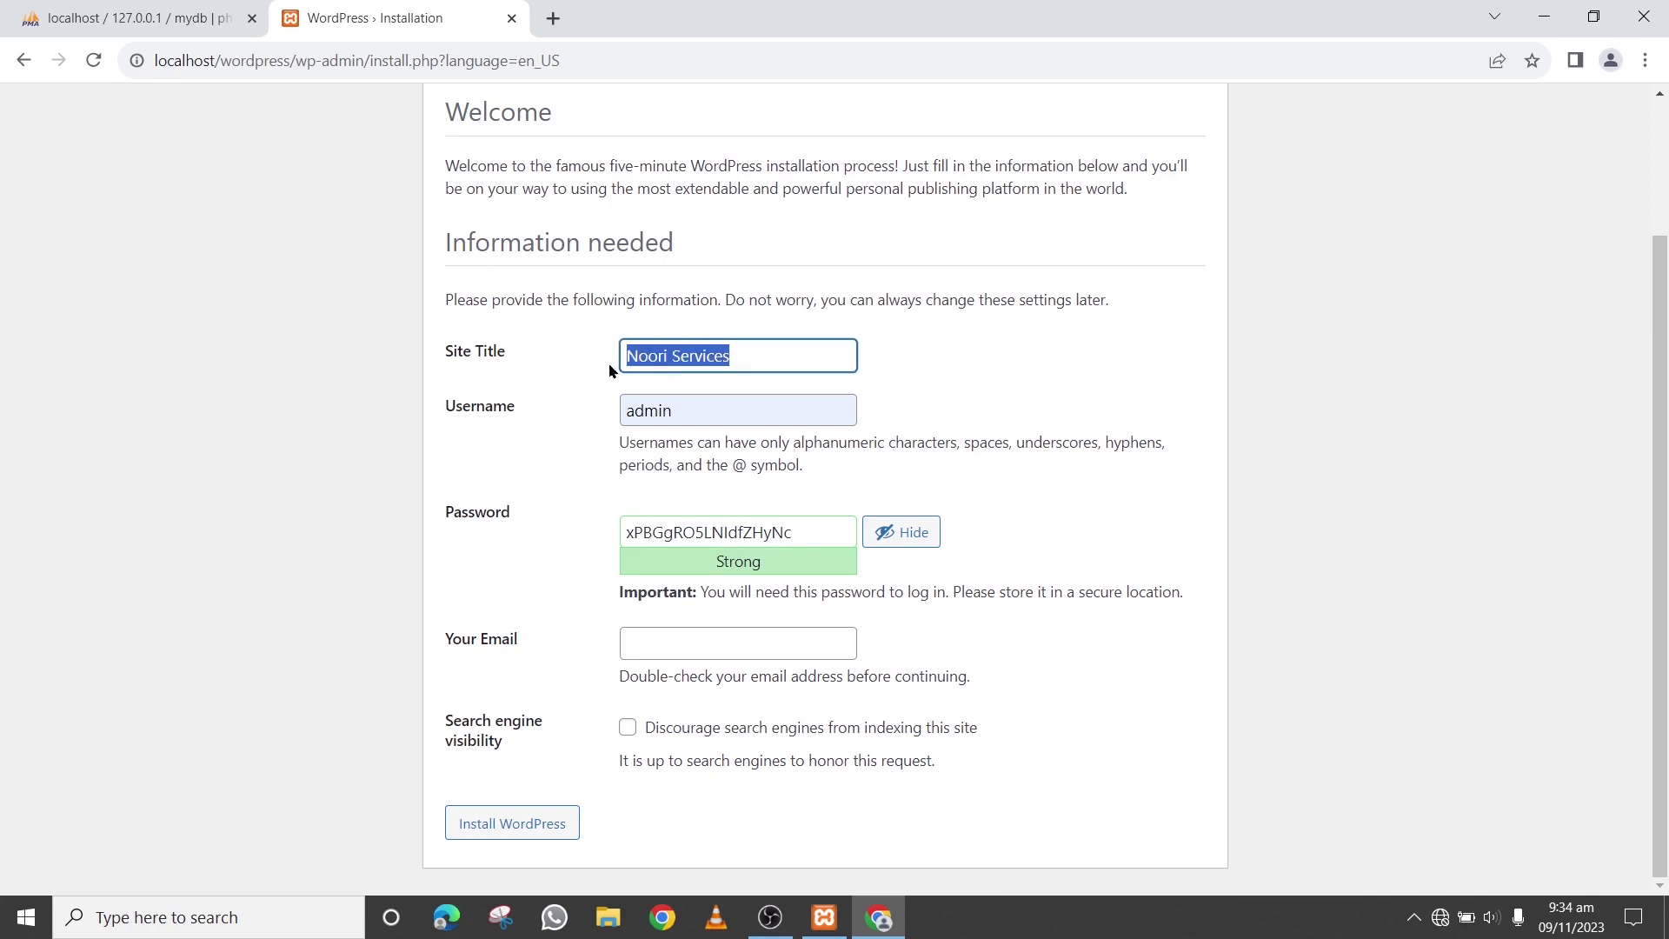
pyautogui.click(598, 369)
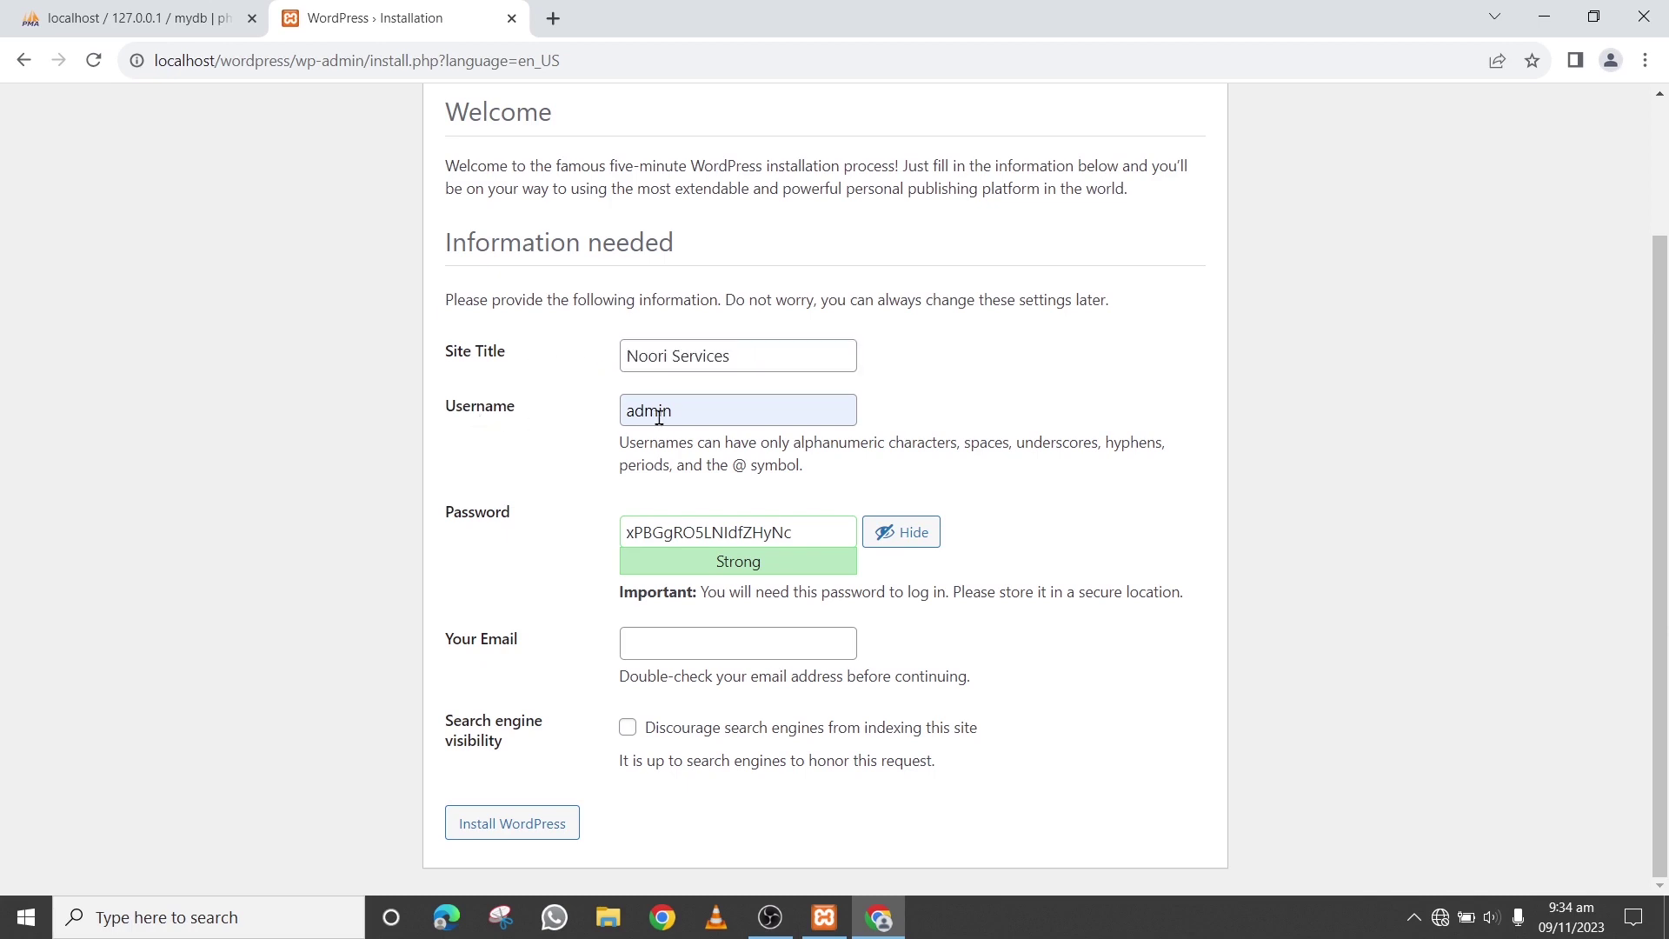
pyautogui.moveTo(678, 411); pyautogui.dragTo(607, 418)
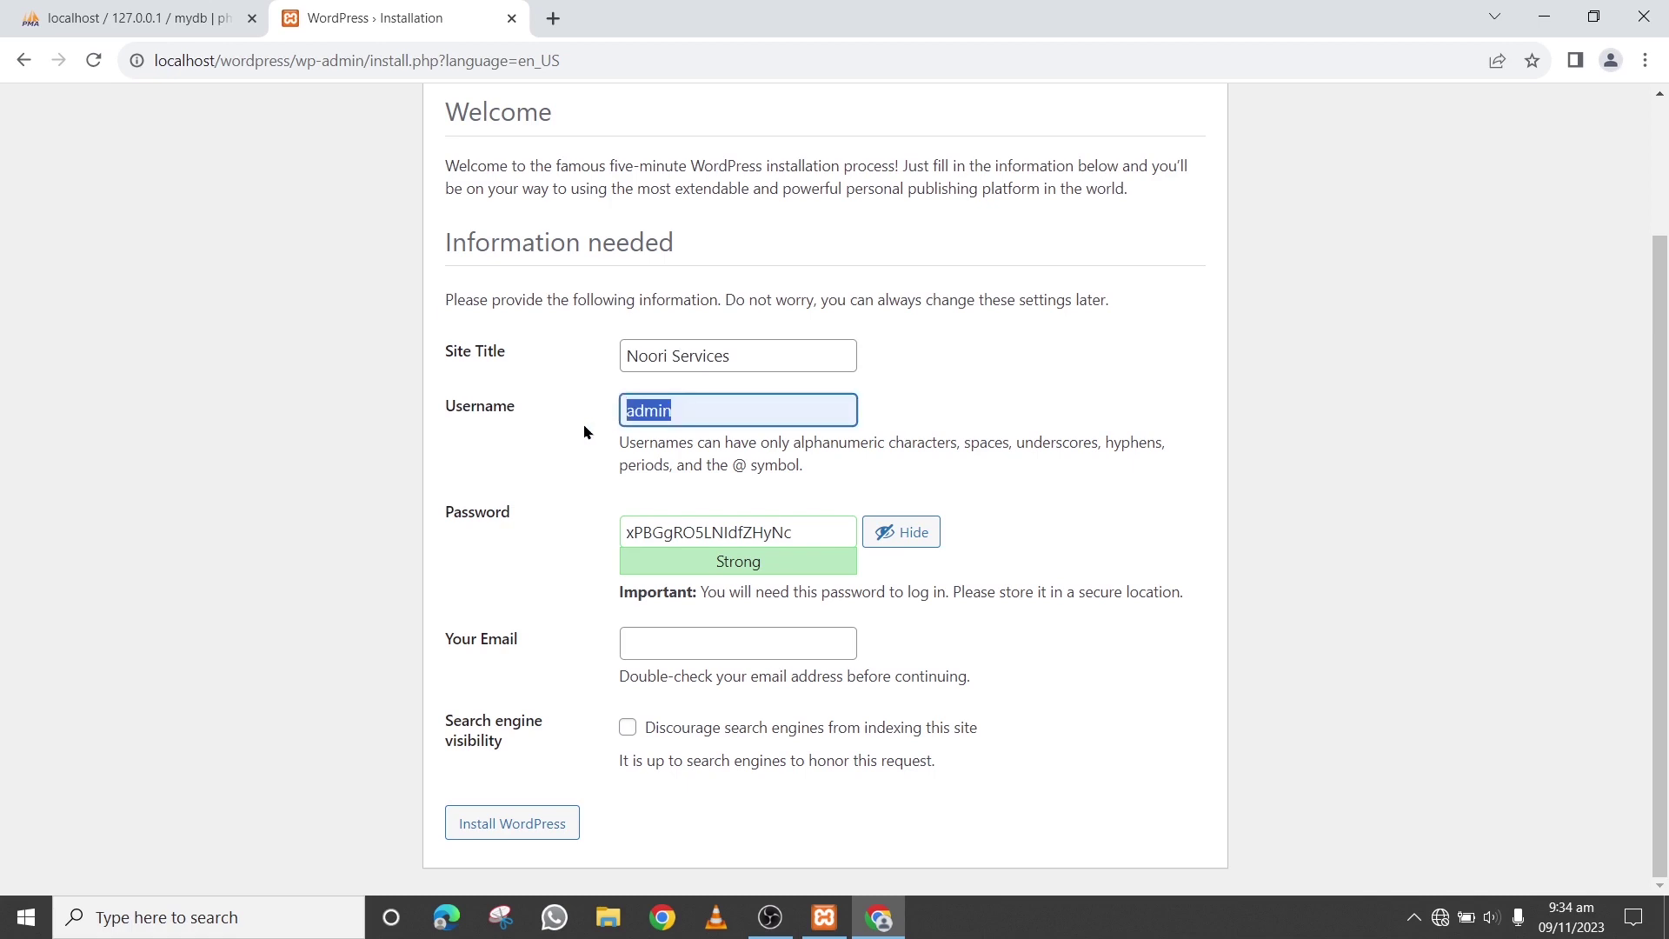
pyautogui.click(584, 432)
# Replace the generated password with a confirmed weak one, add the email, and install
pyautogui.moveTo(801, 527); pyautogui.dragTo(622, 529)
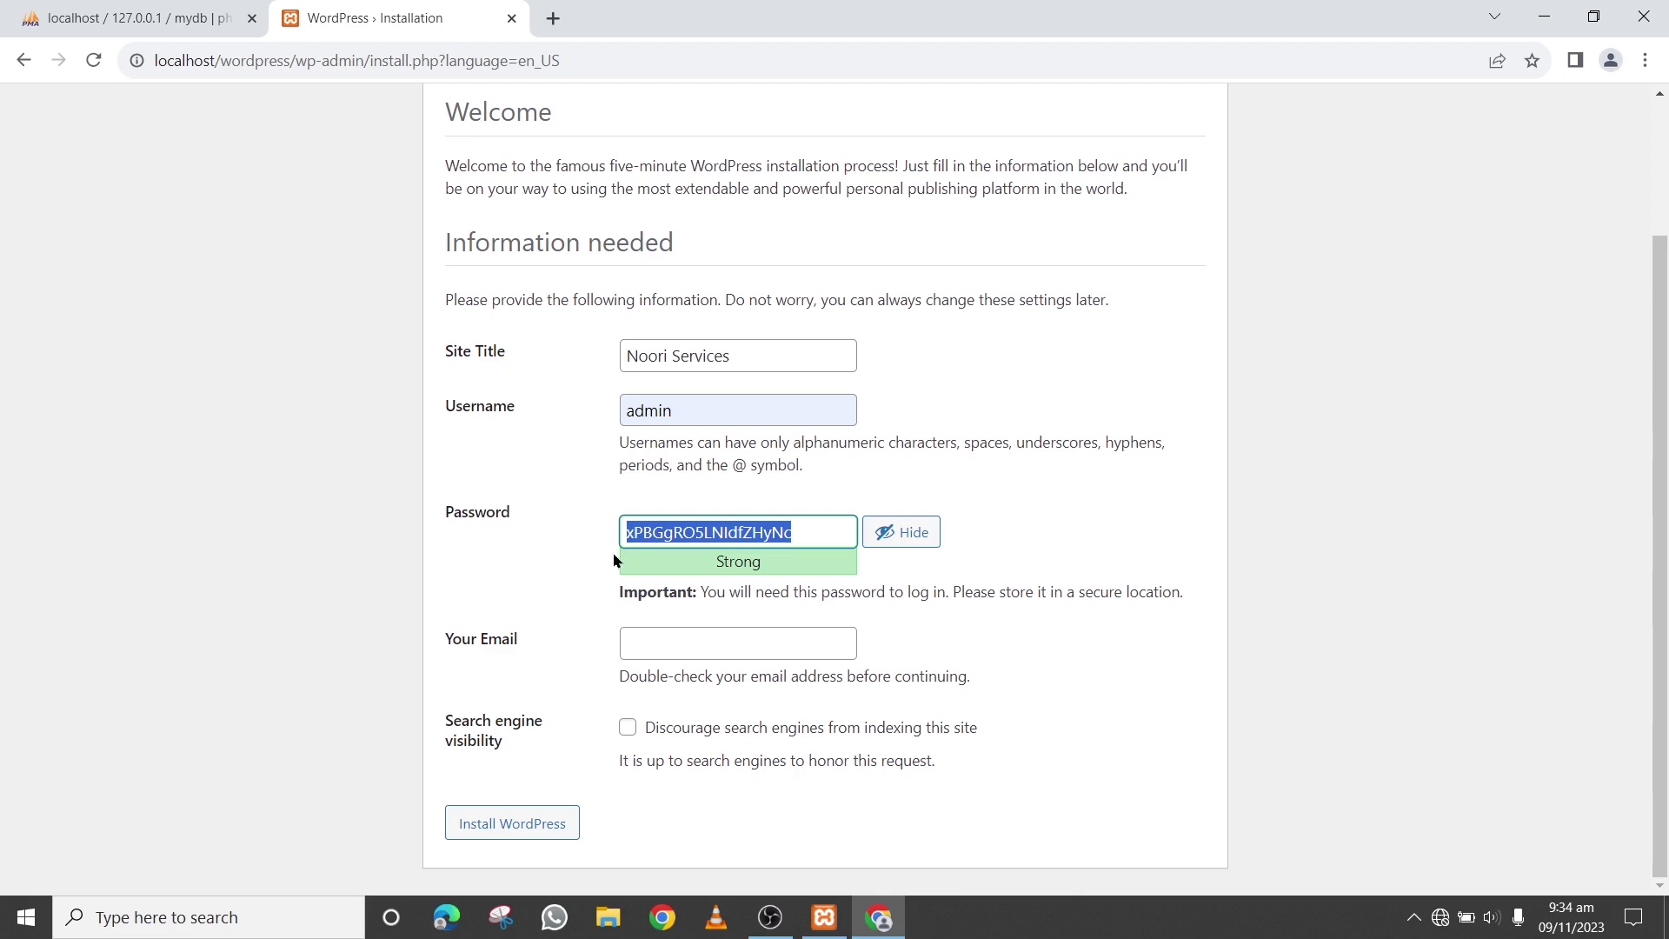
pyautogui.write('admin')
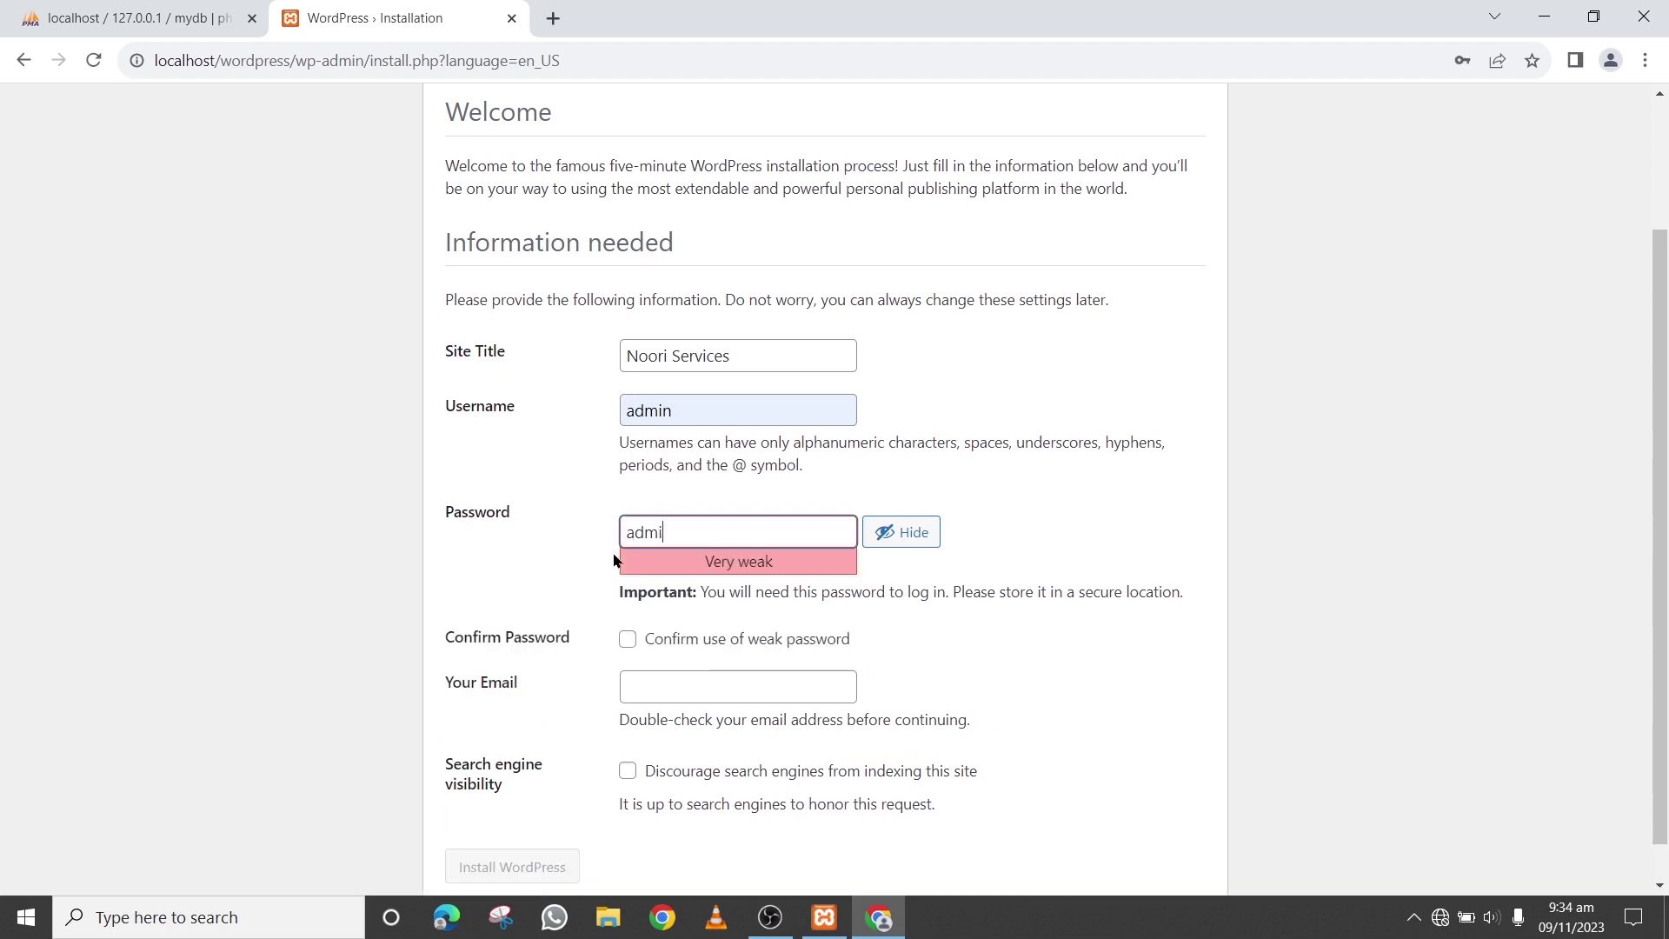
pyautogui.click(626, 640)
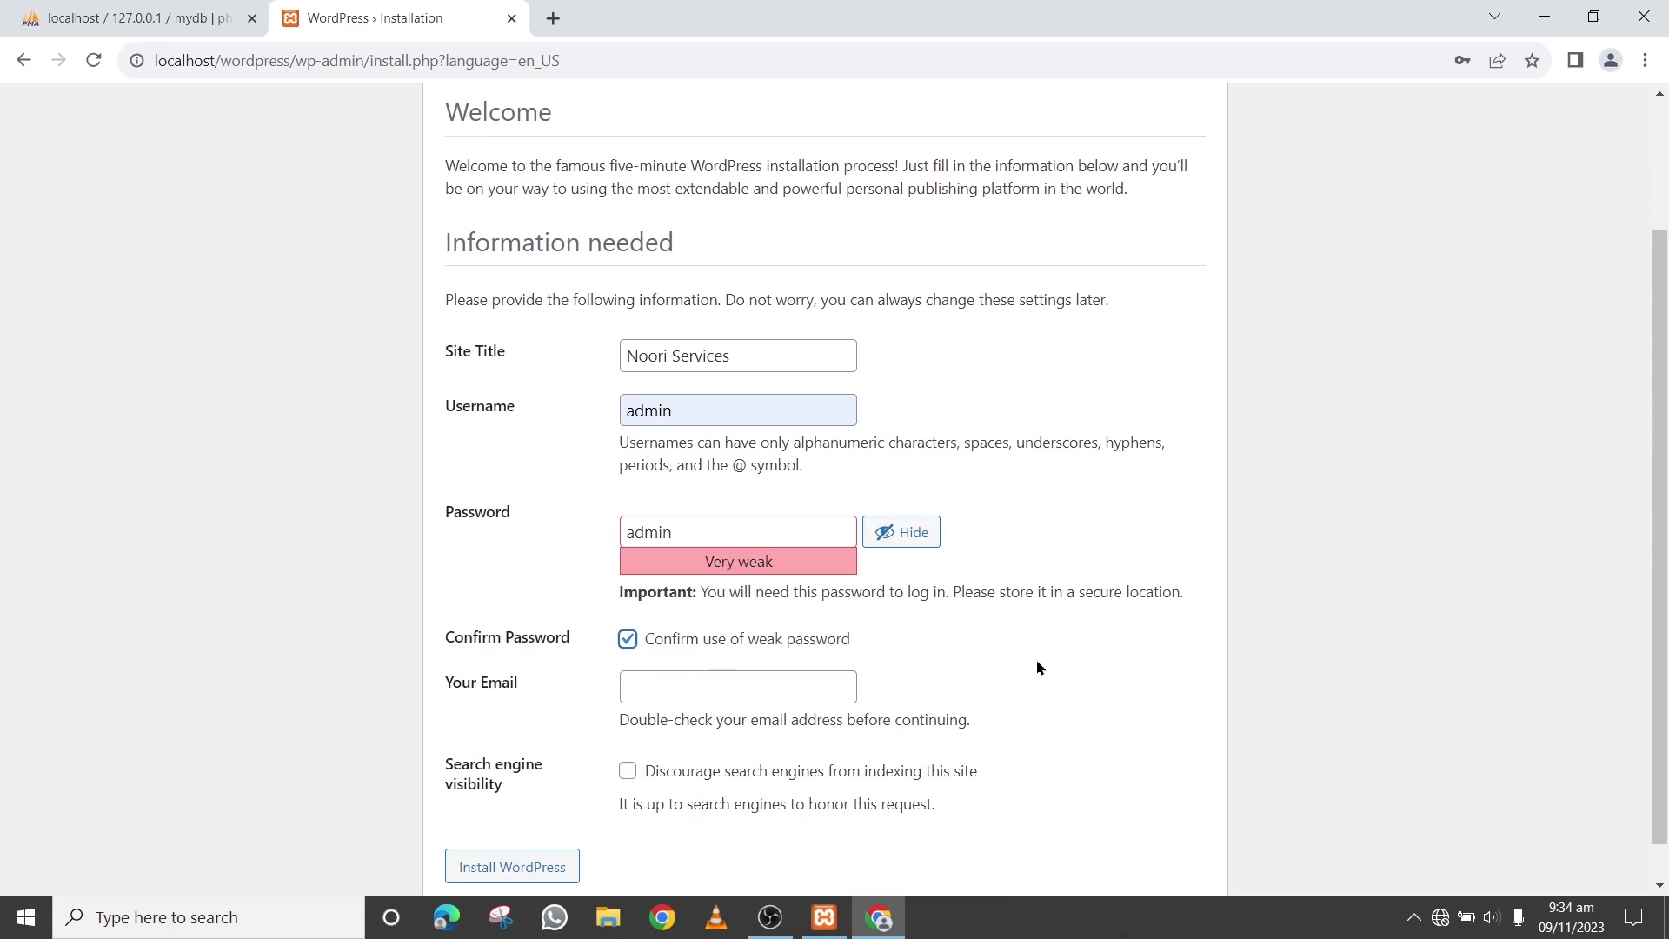
pyautogui.click(734, 687)
pyautogui.scroll(-1, 734, 693)
pyautogui.click(739, 693)
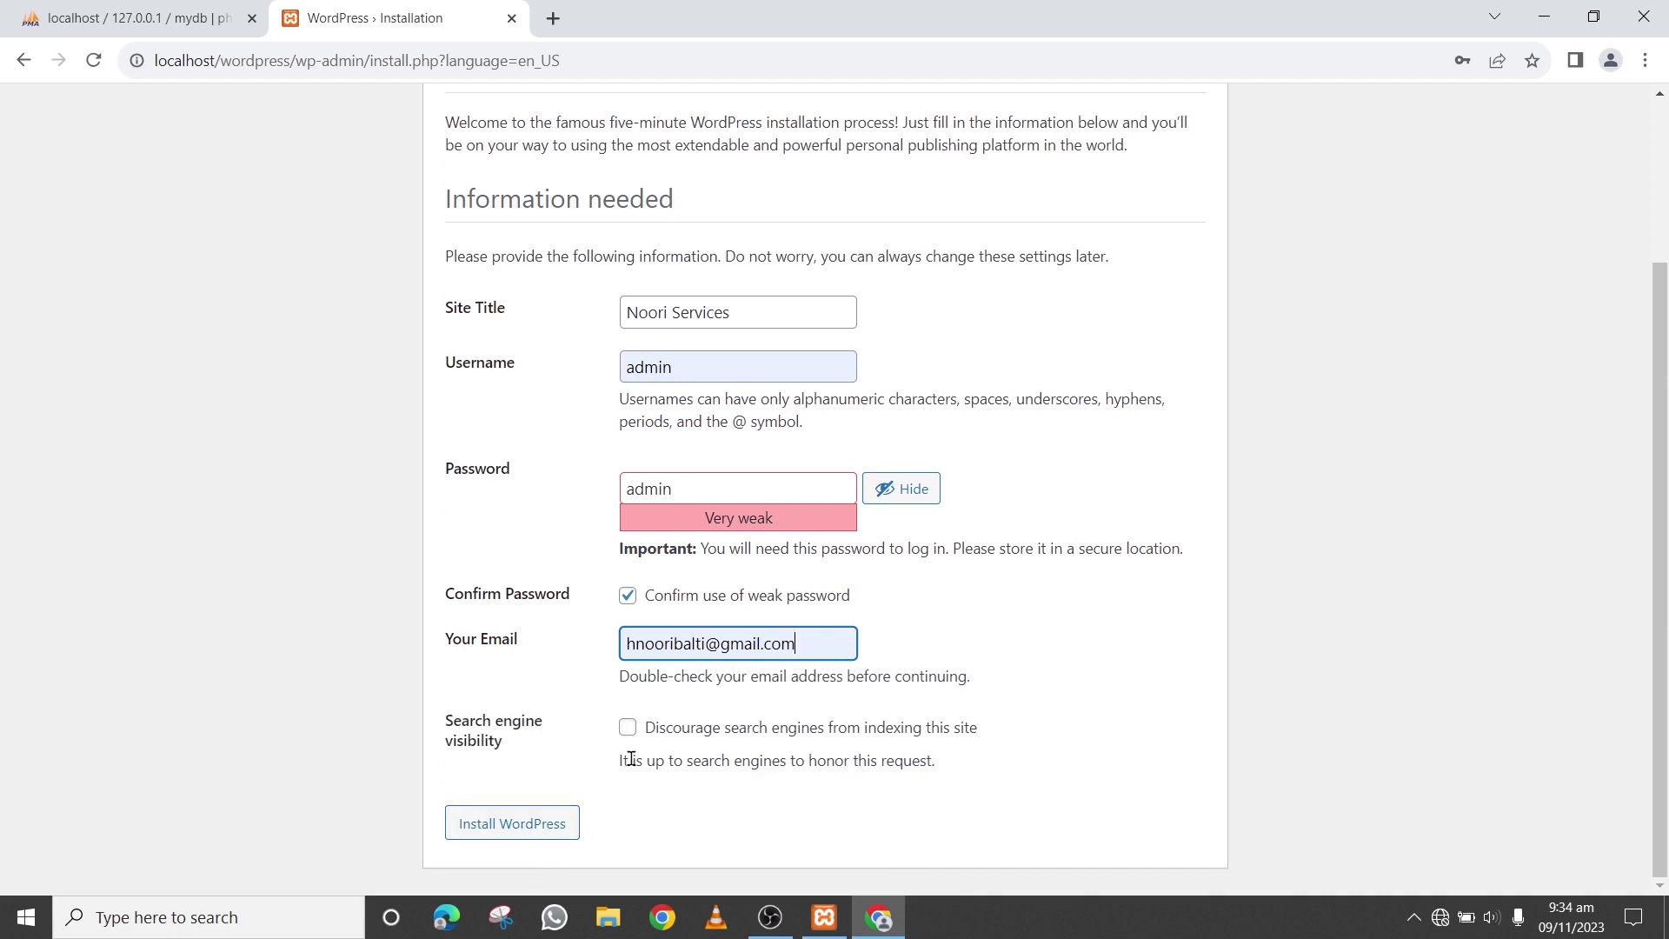
pyautogui.click(492, 828)
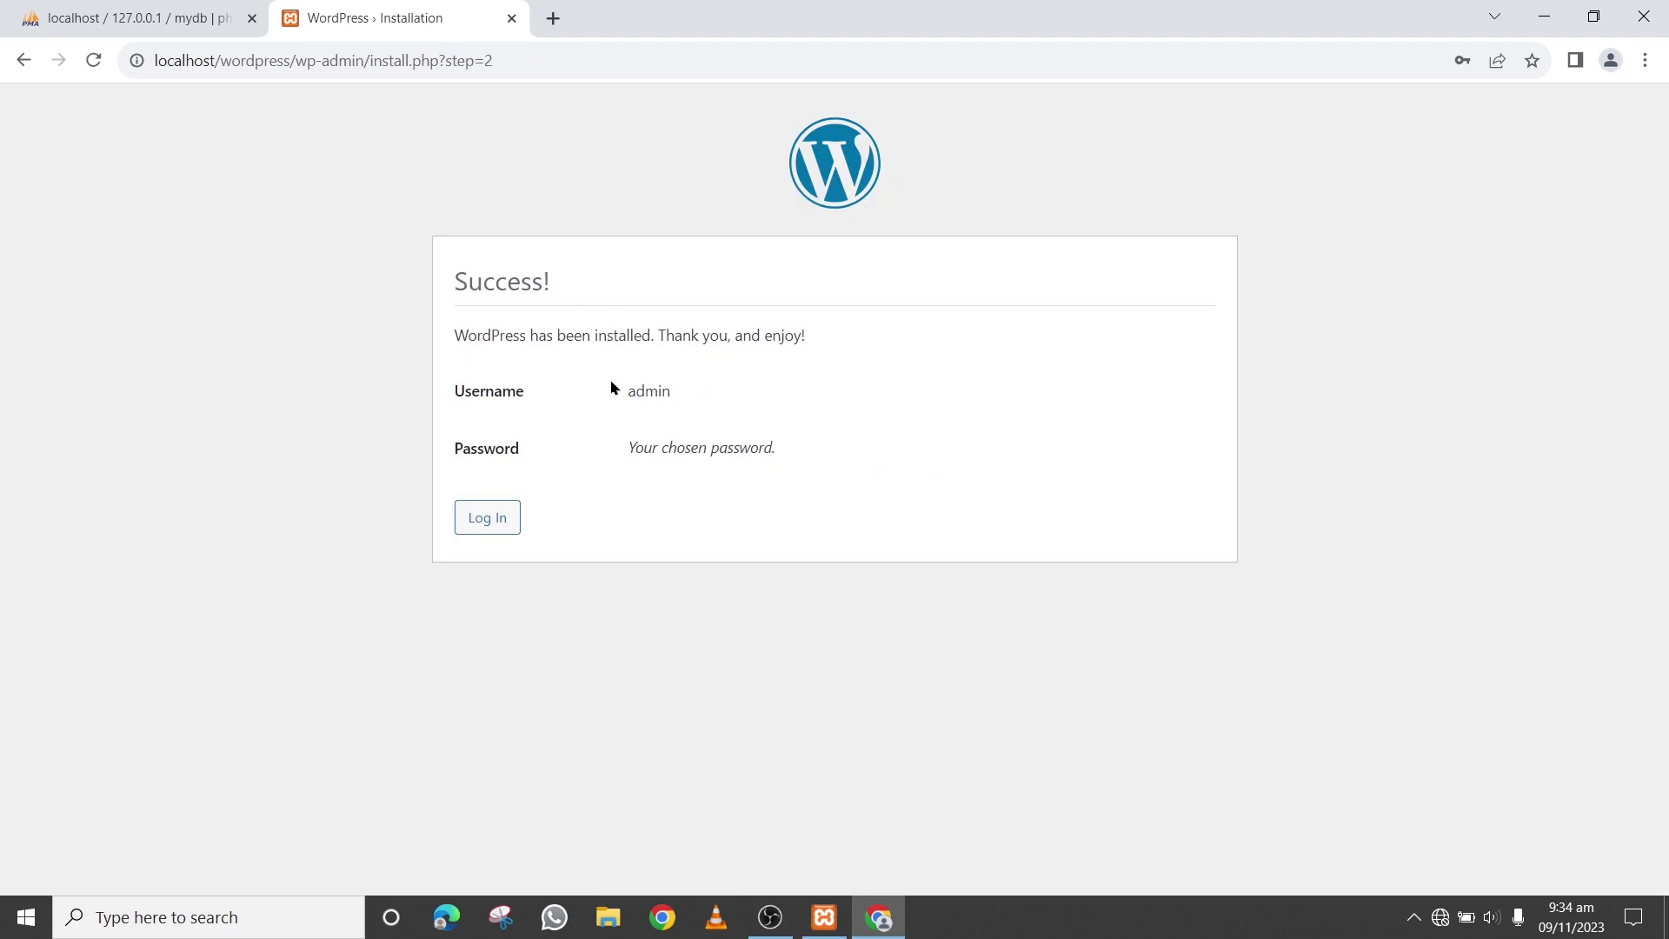
# Log in with username admin and its password, with Remember Me ticked
pyautogui.click(495, 529)
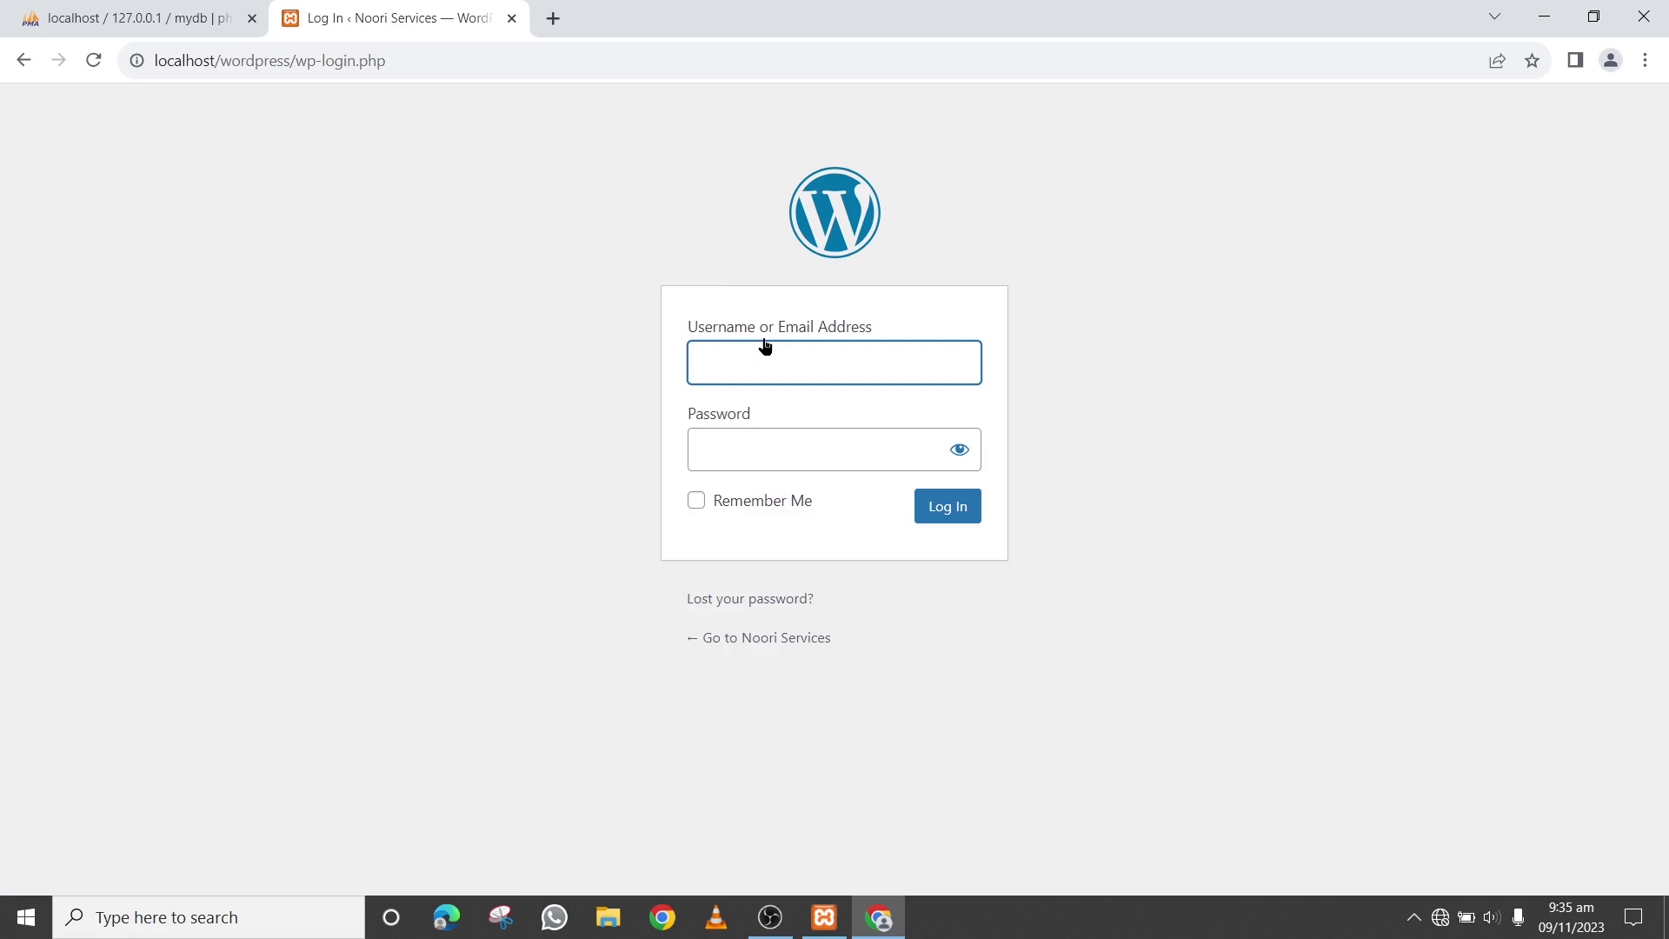
pyautogui.write('admin')
pyautogui.click(749, 439)
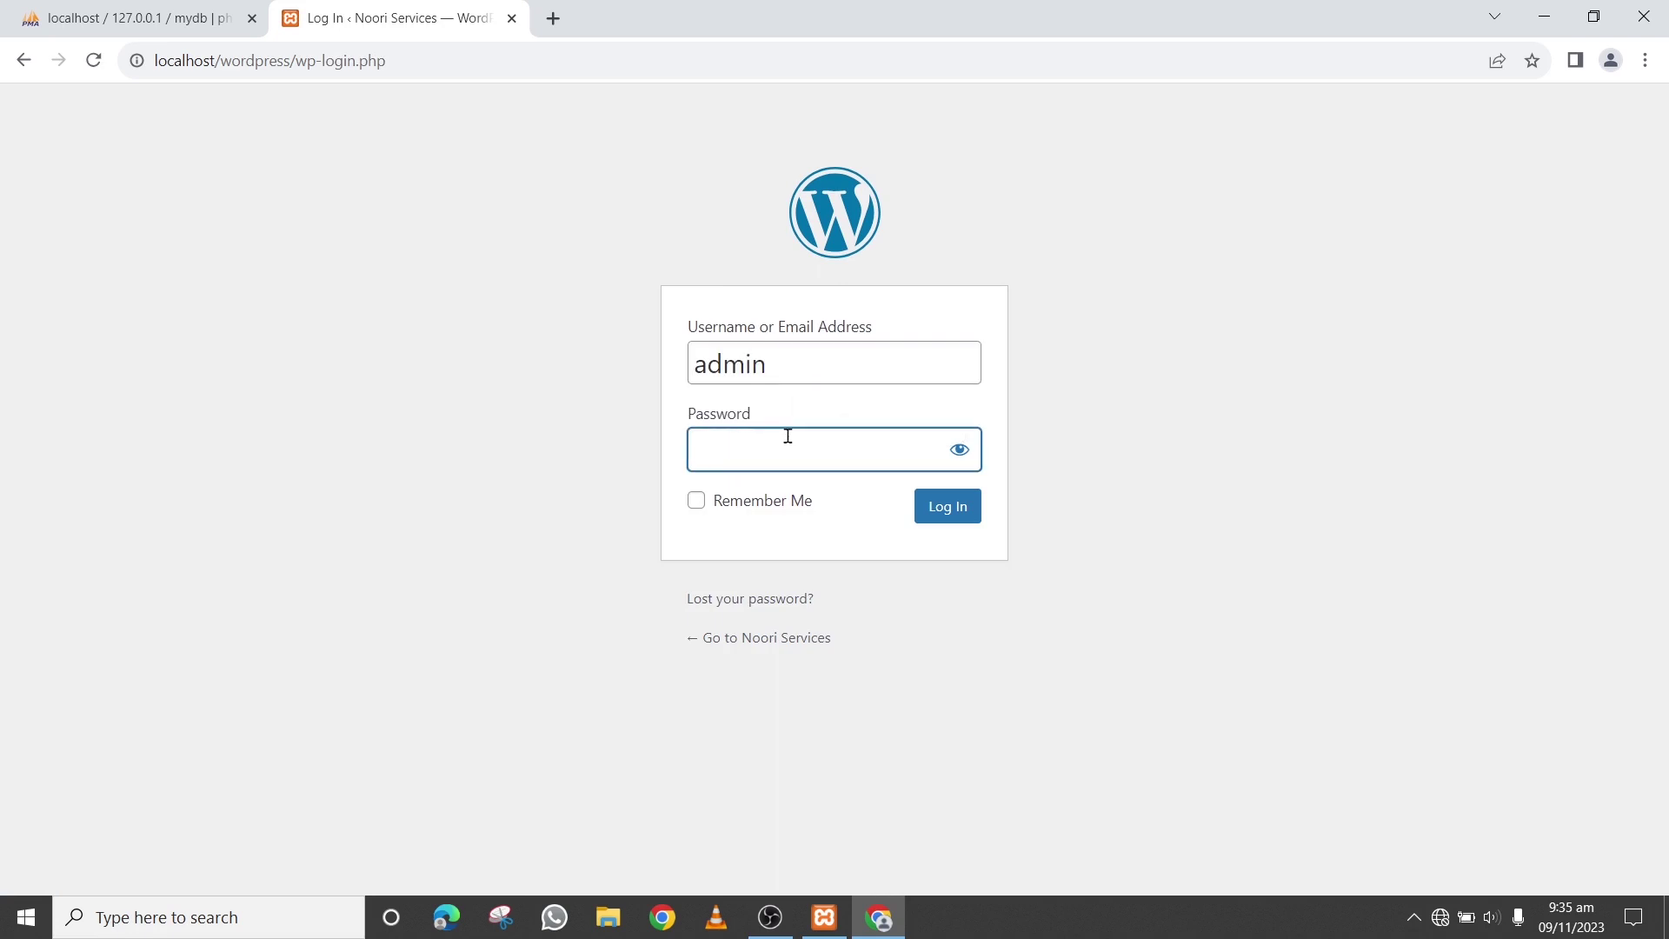
pyautogui.write('admin')
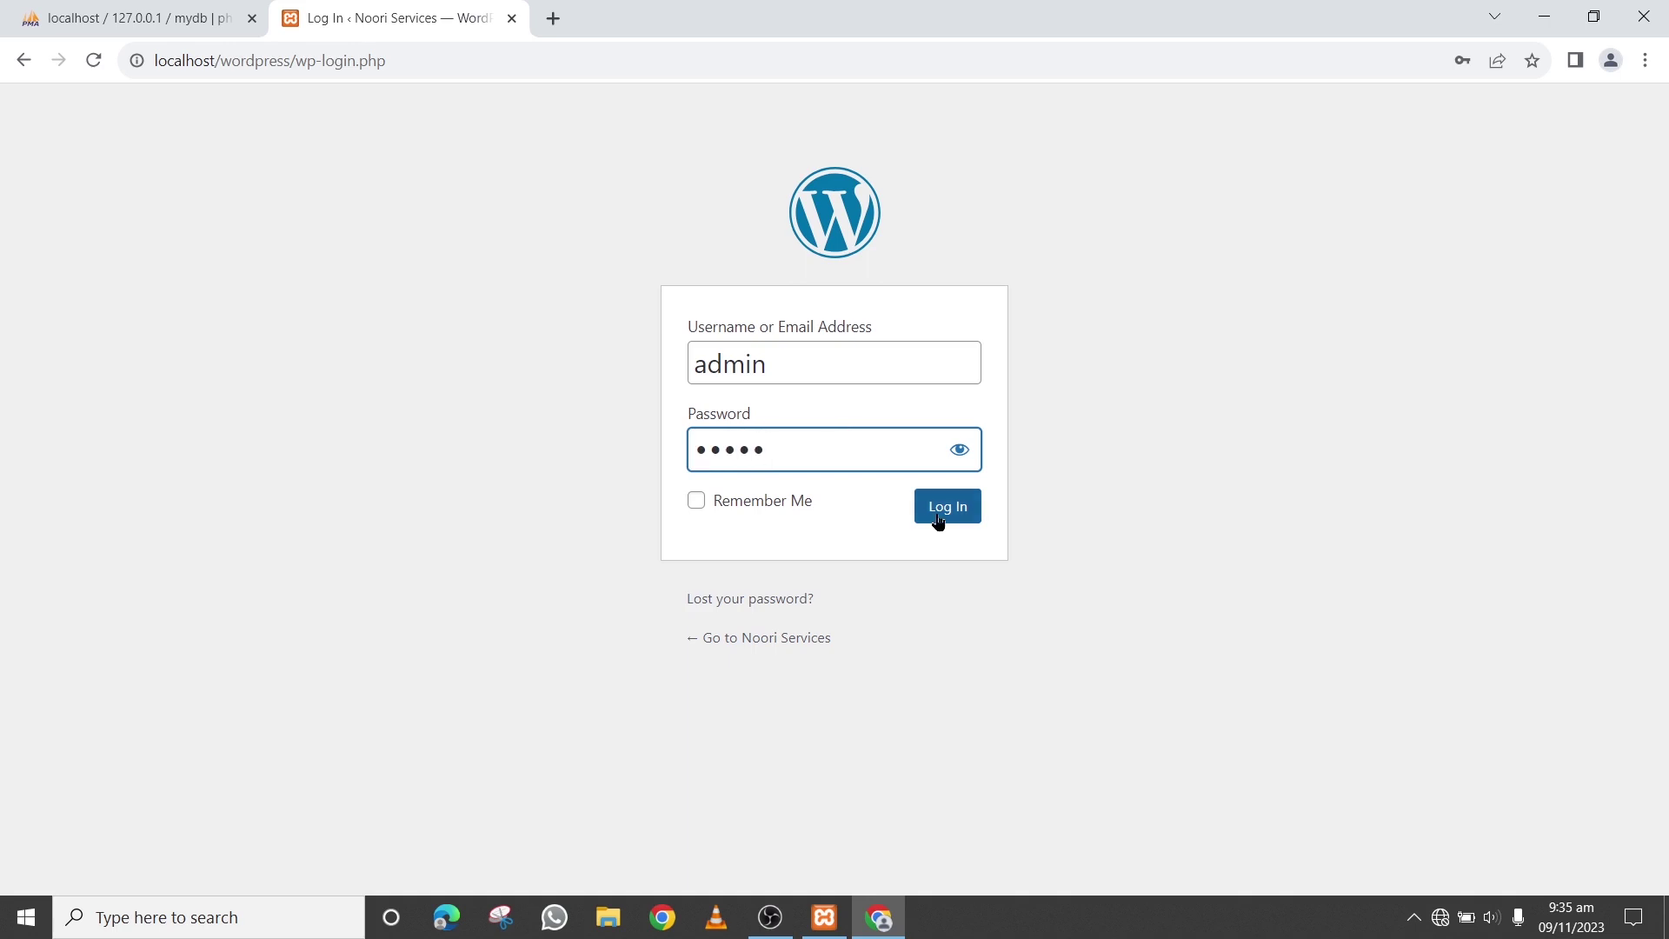
pyautogui.click(700, 502)
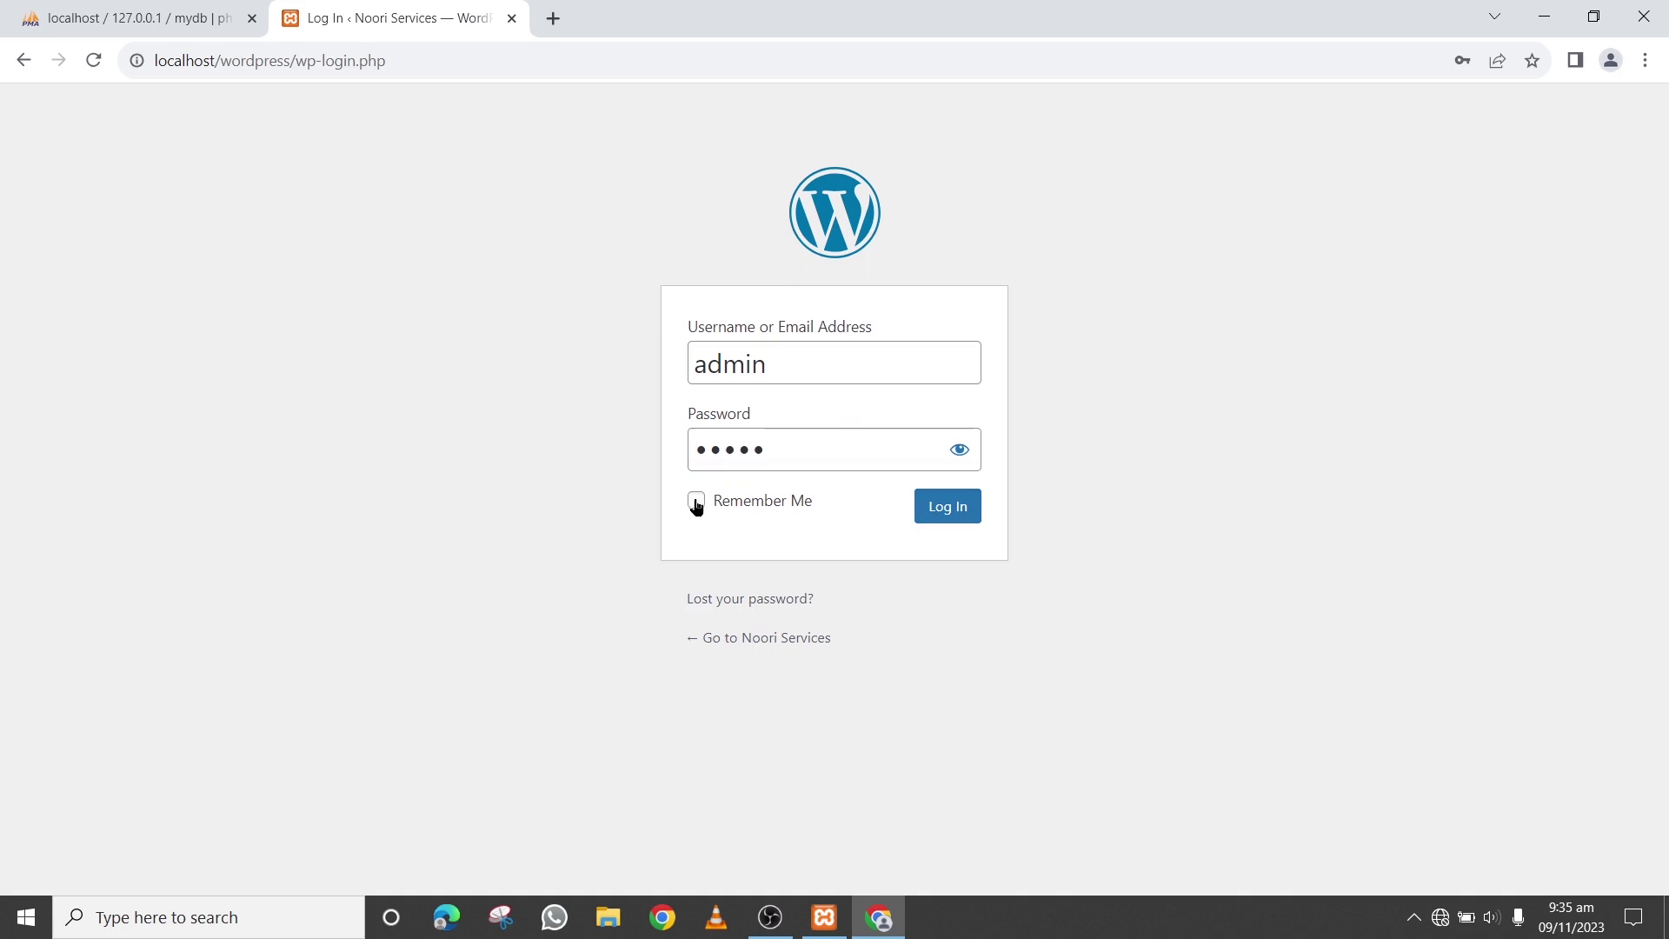
pyautogui.click(960, 513)
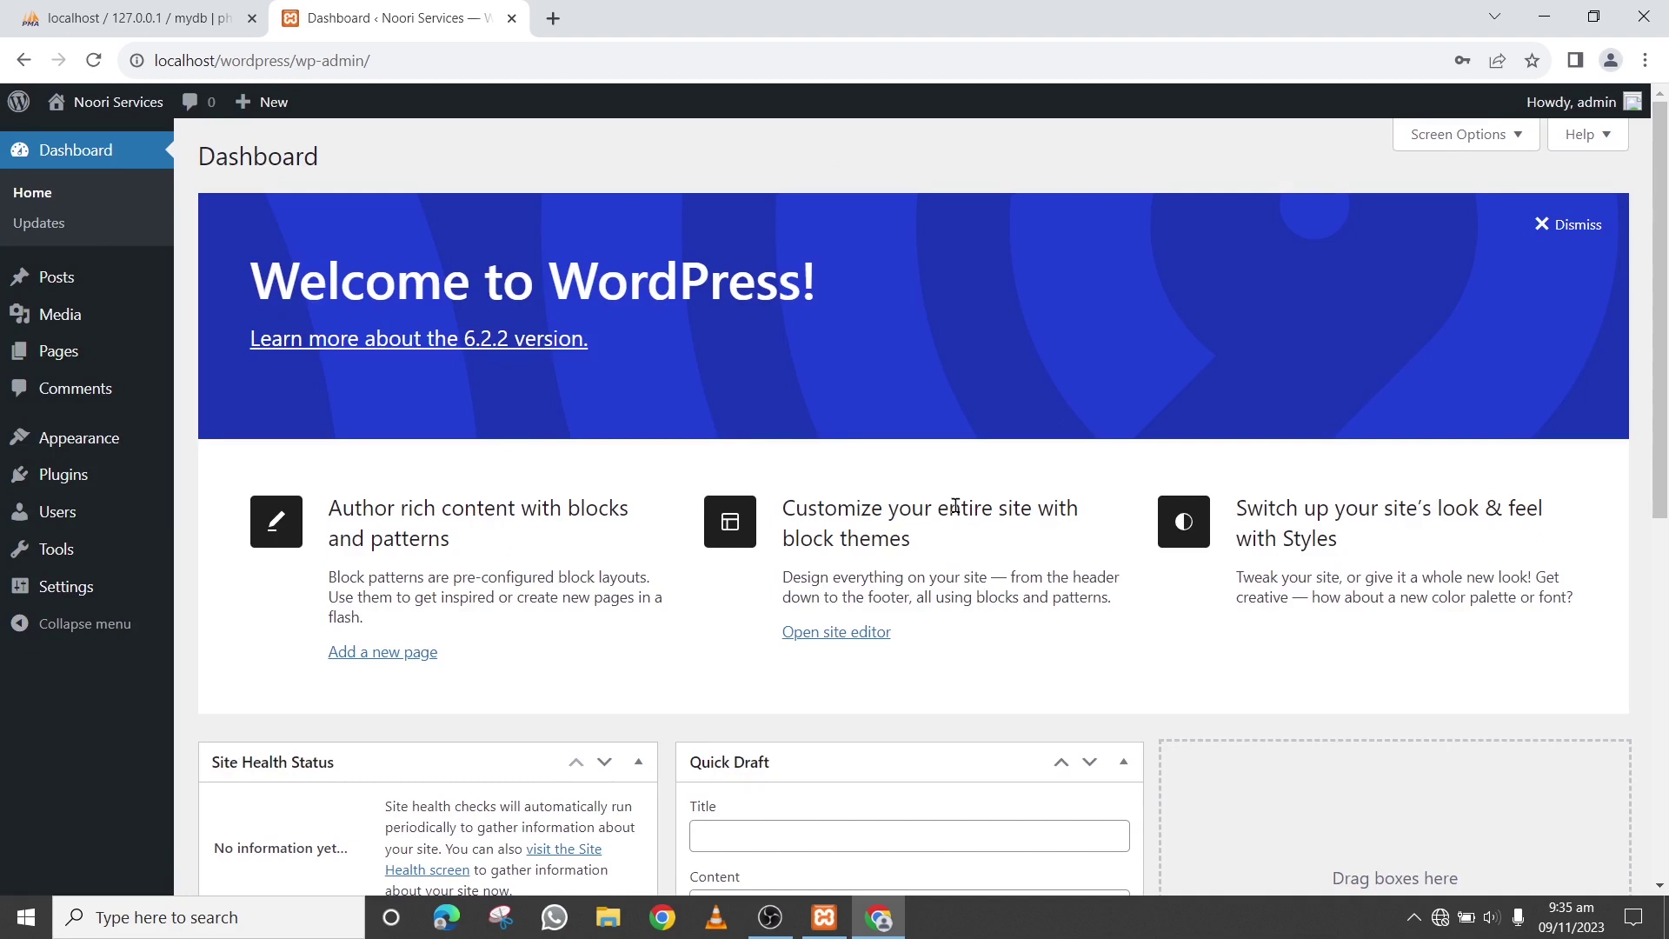
pyautogui.moveTo(1657, 228); pyautogui.dragTo(1604, 203)
pyautogui.moveTo(199, 157); pyautogui.dragTo(322, 163)
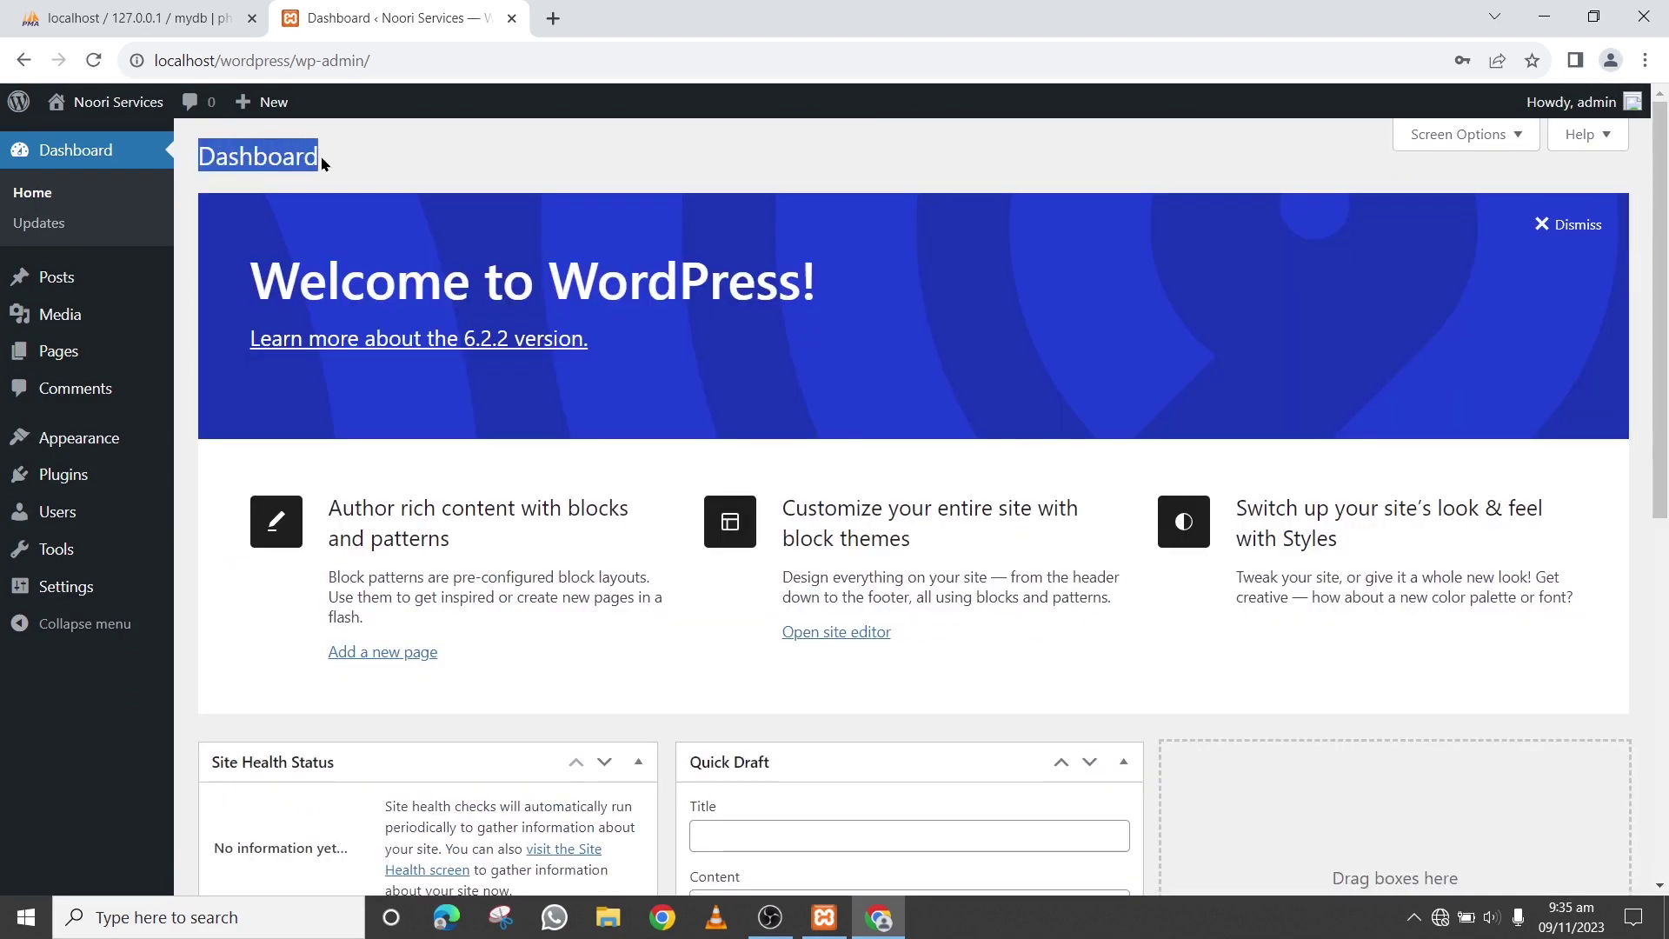
pyautogui.click(389, 156)
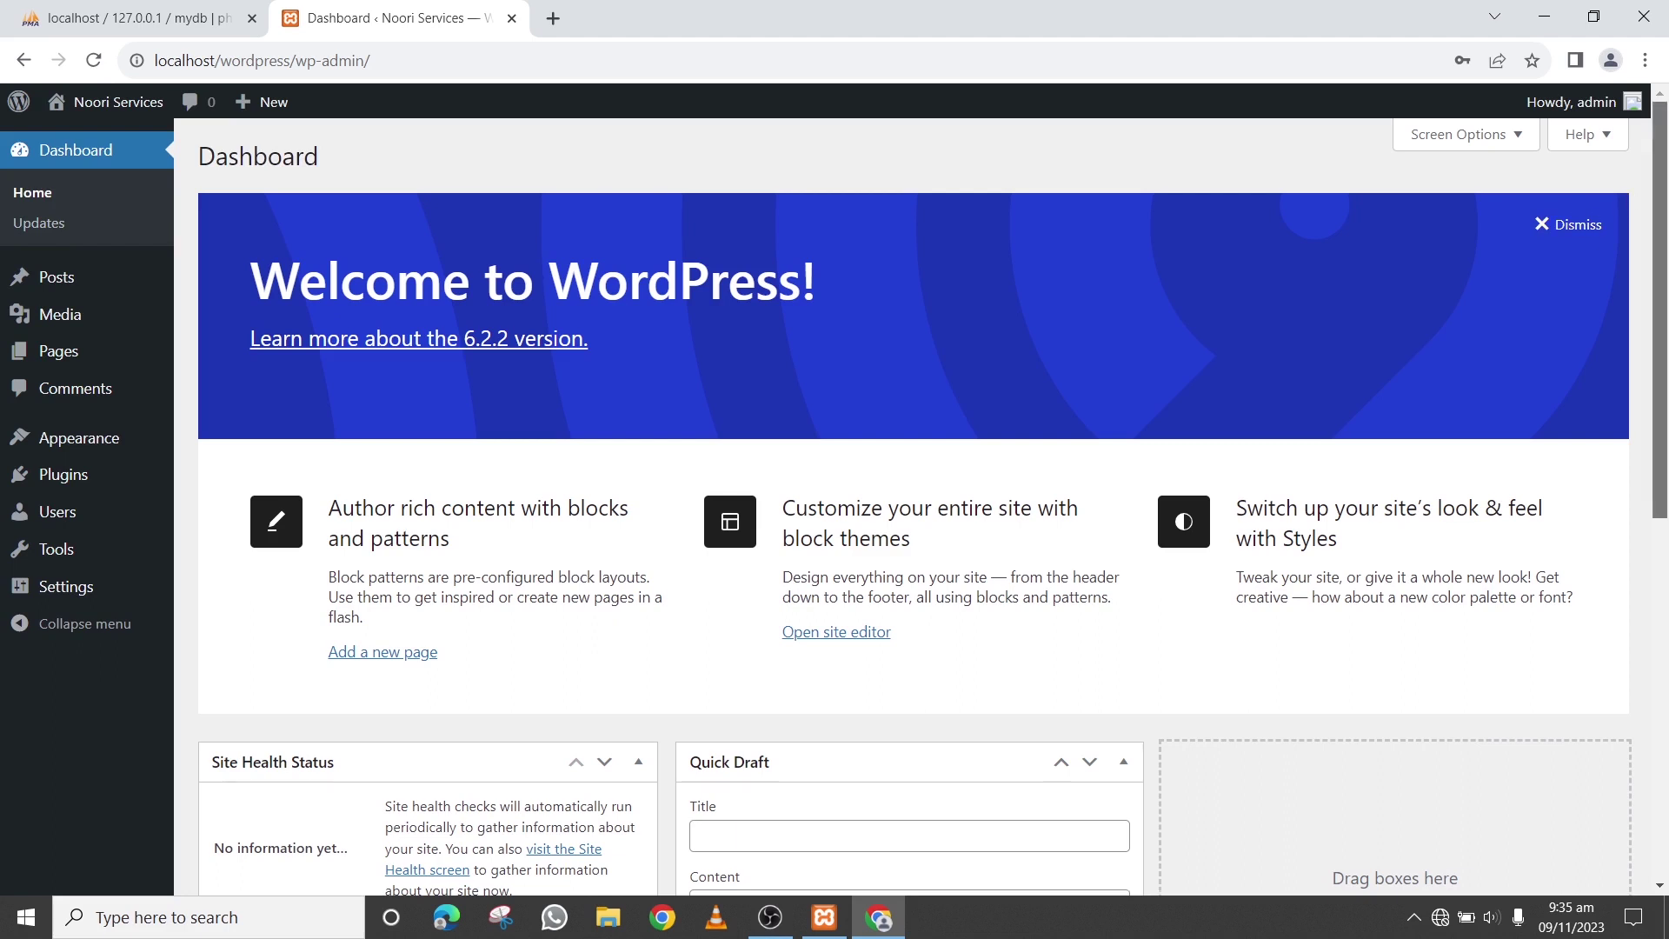
pyautogui.moveTo(1660, 181); pyautogui.dragTo(1656, 185)
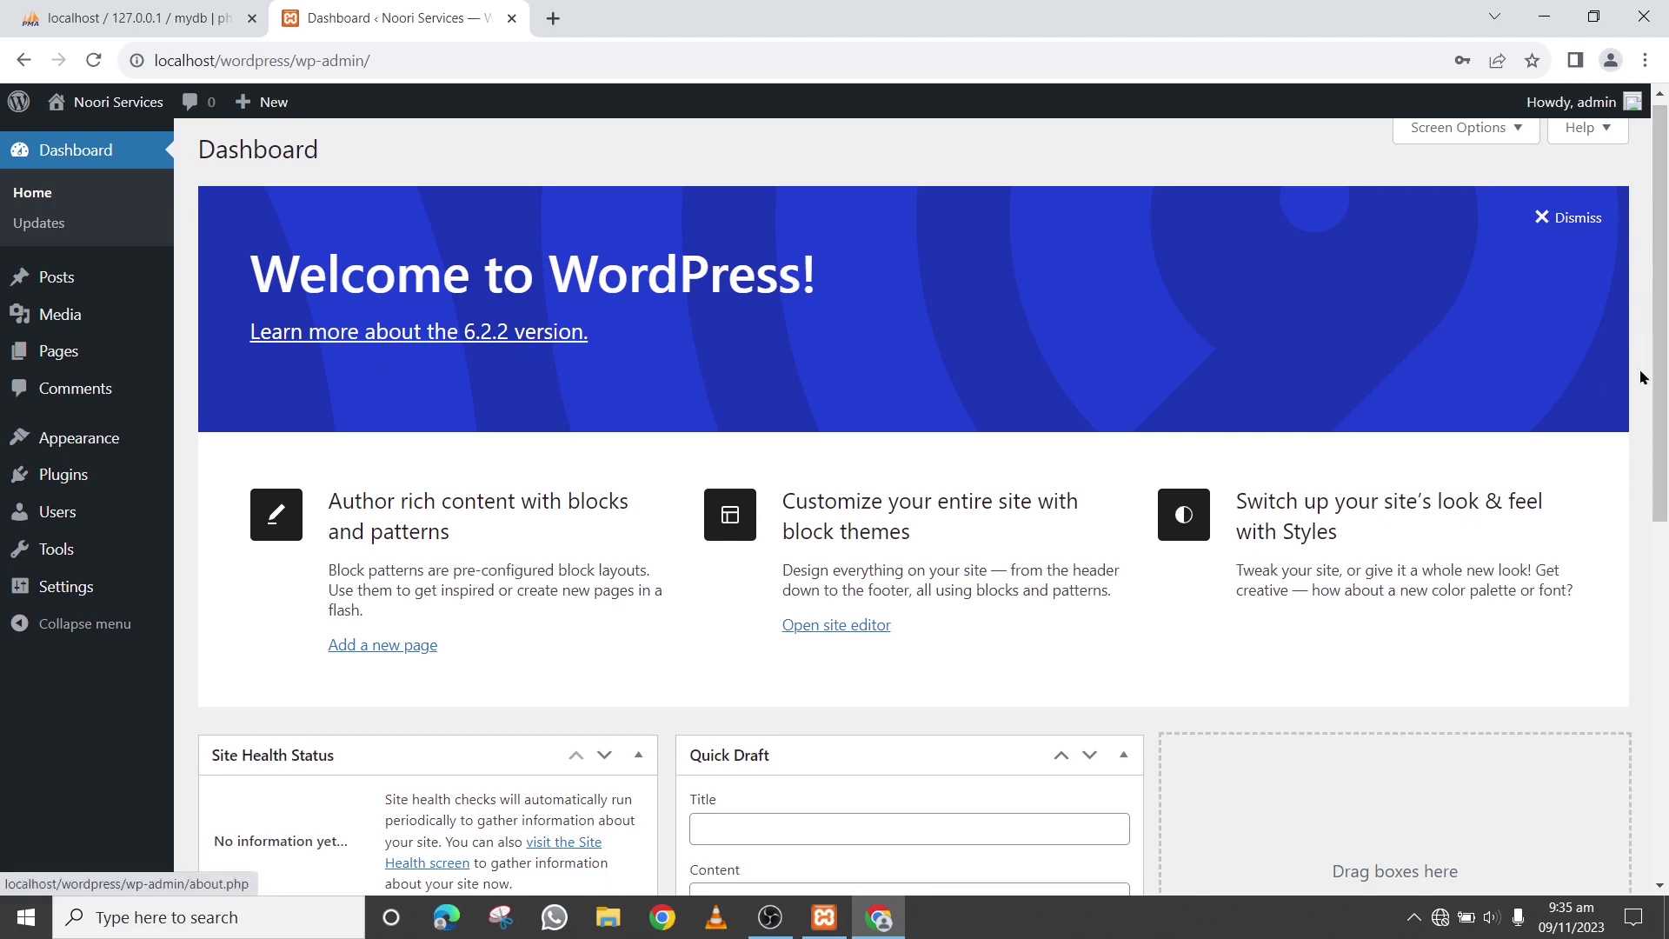
pyautogui.scroll(-4, 1645, 378)
pyautogui.scroll(-3, 933, 507)
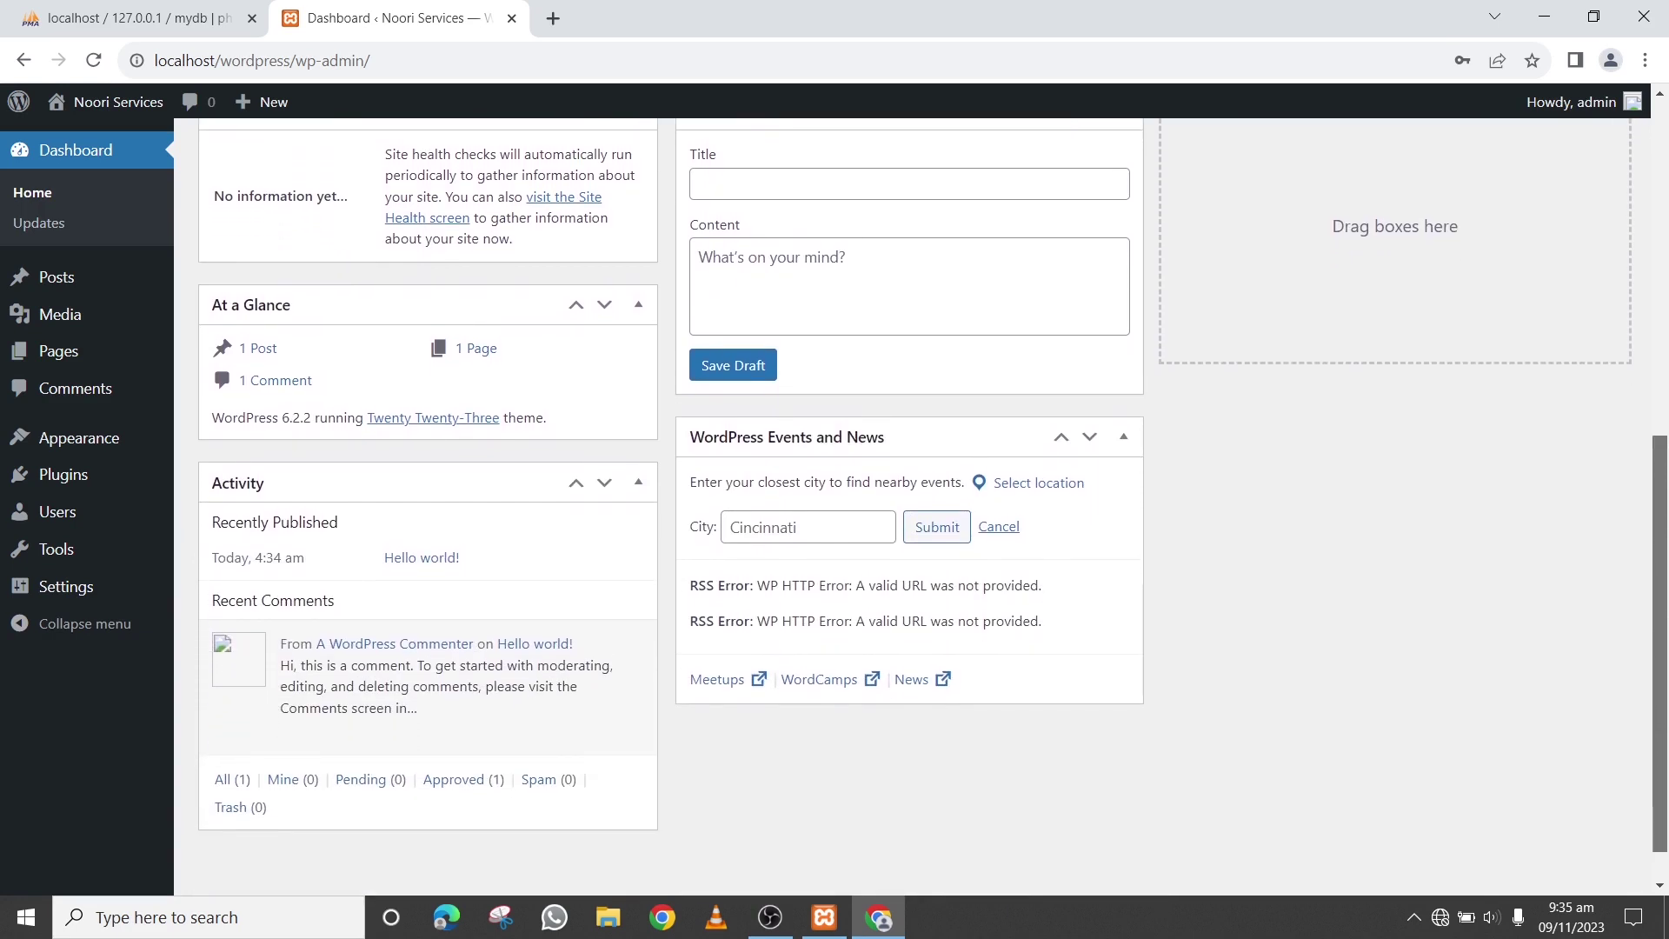
pyautogui.scroll(2, 680, 522)
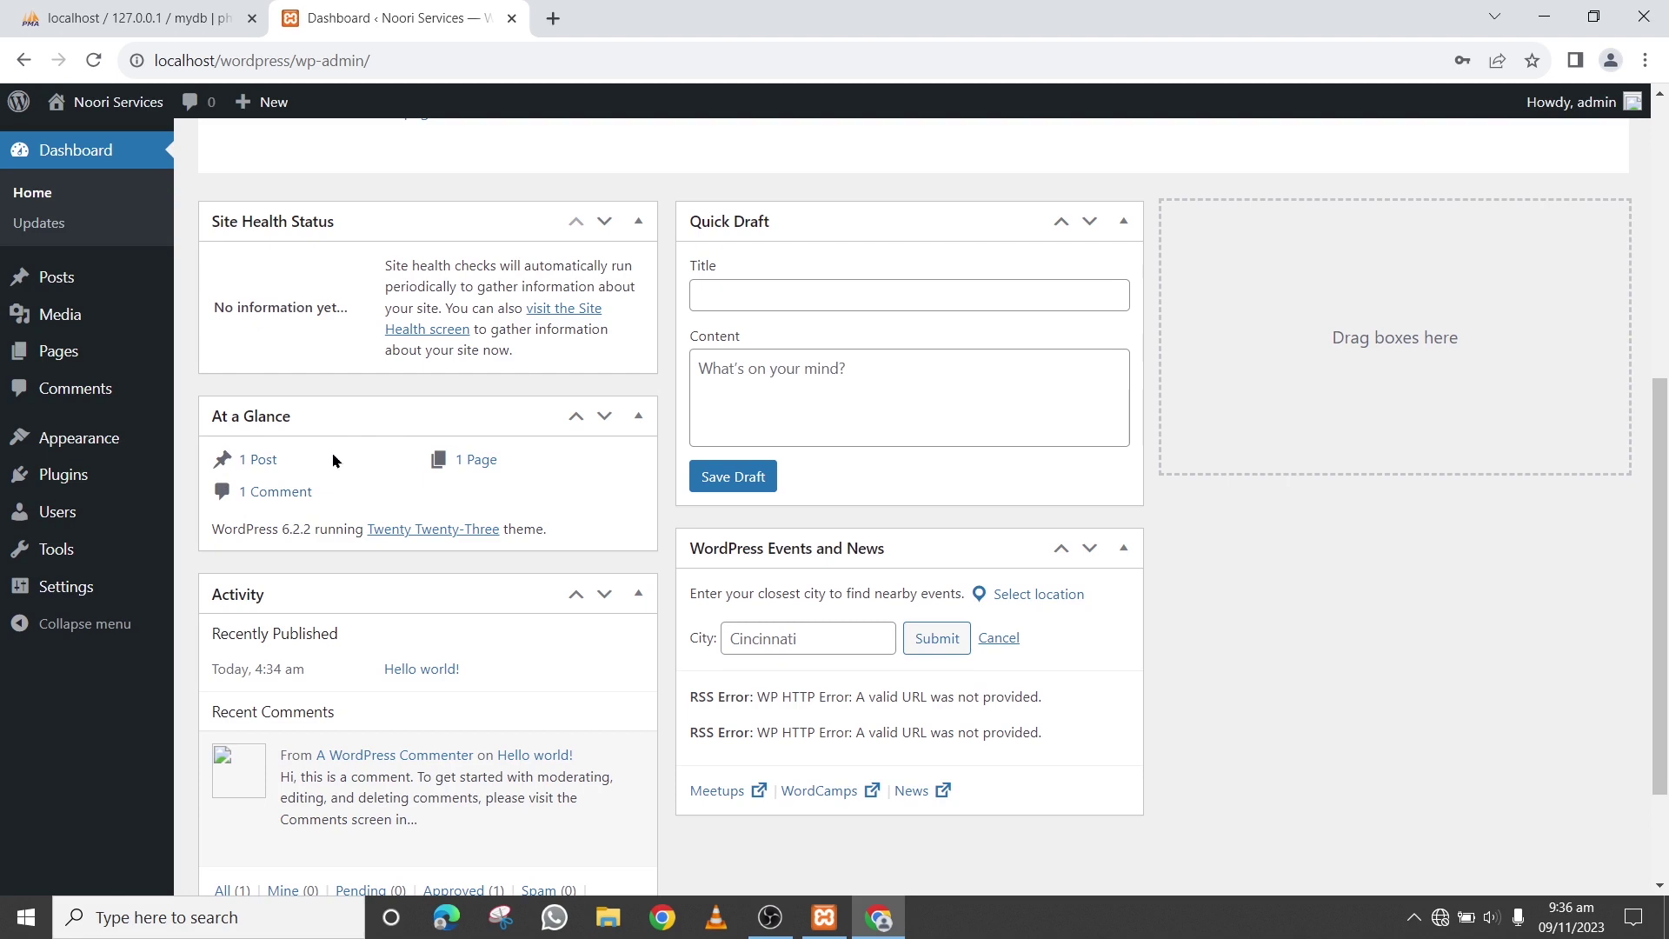
pyautogui.scroll(-2, 361, 638)
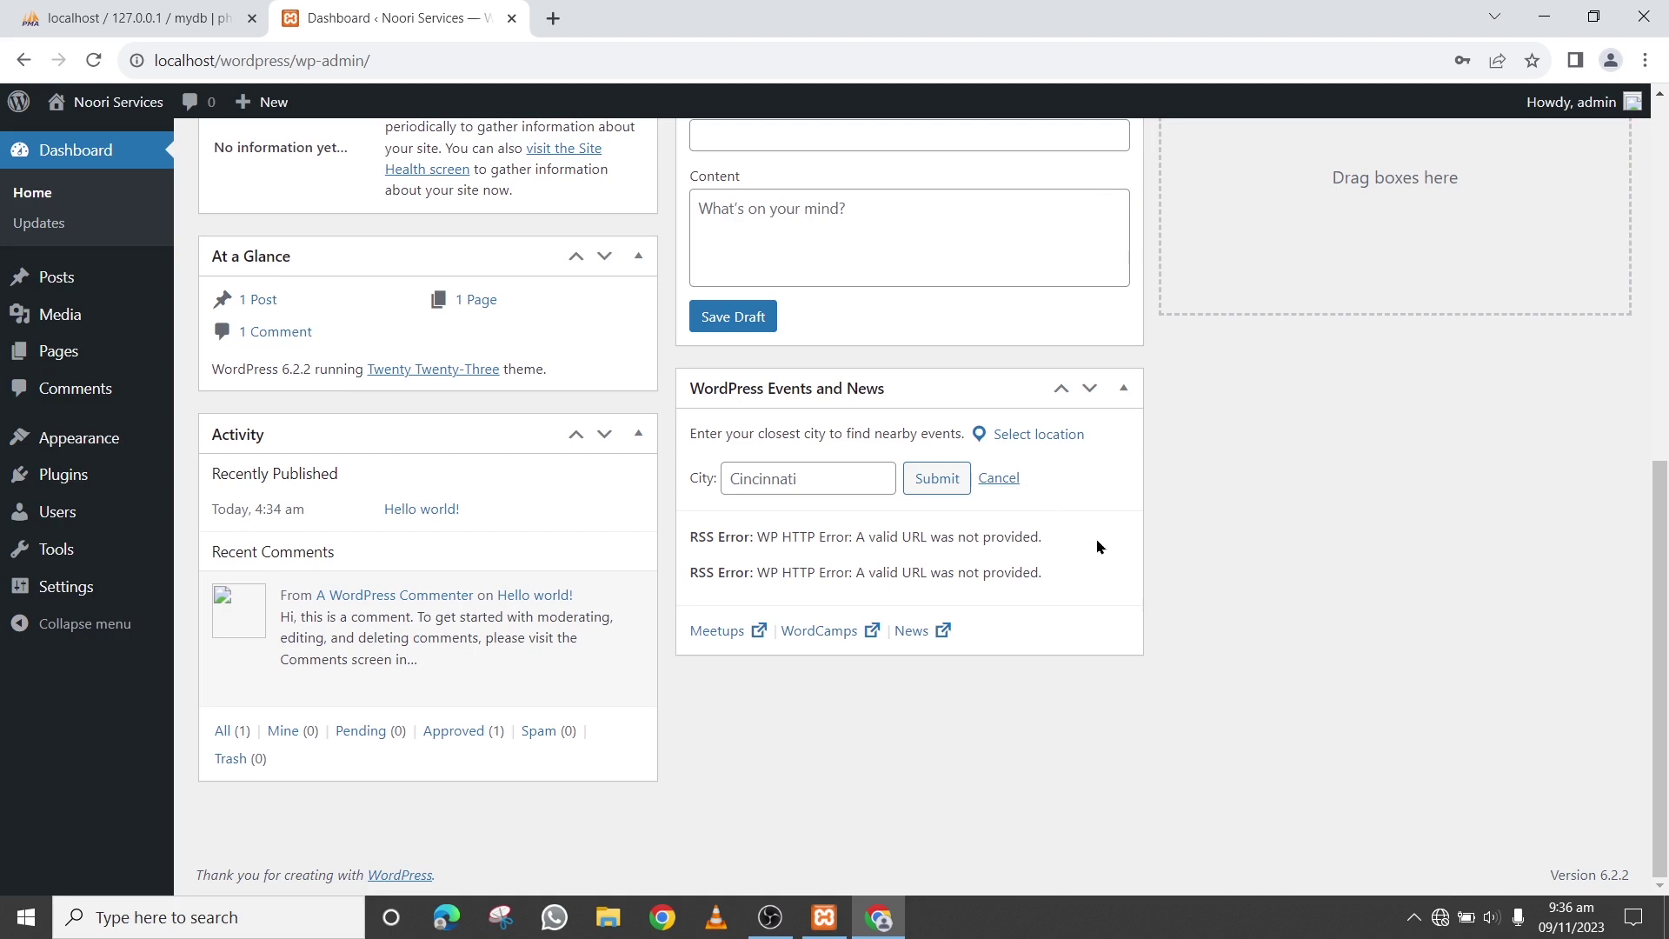
pyautogui.scroll(4, 1135, 549)
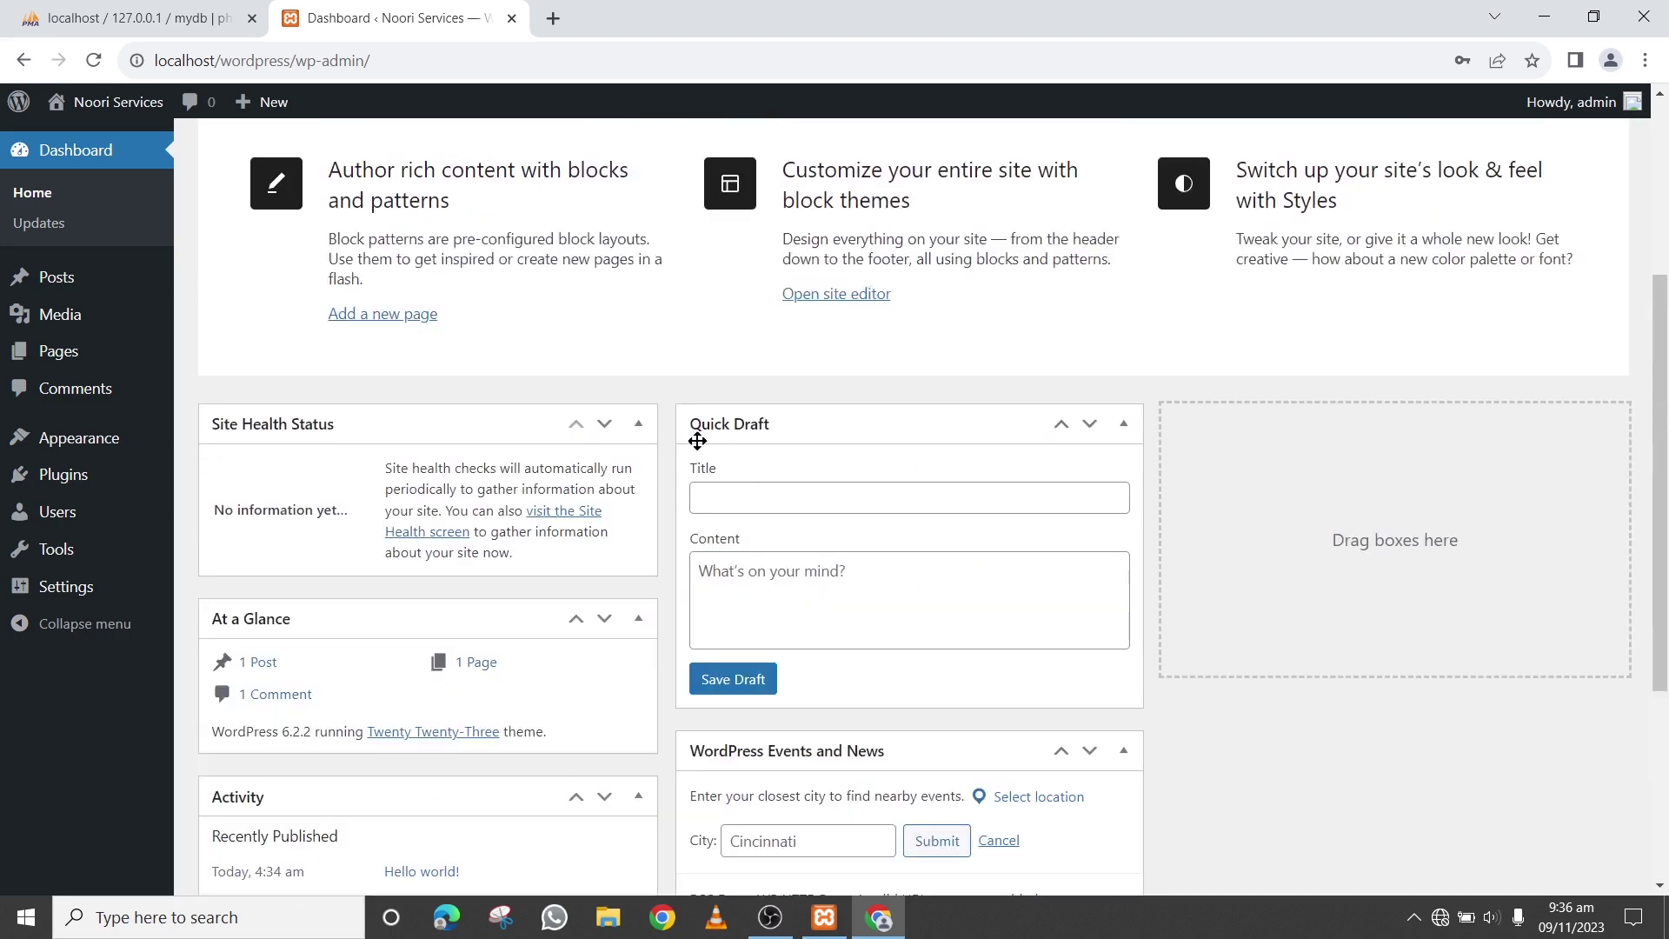
# Move the Activity widget into the empty 'Drag boxes here' column on the right
pyautogui.scroll(-4, 1077, 630)
pyautogui.scroll(6, 1130, 625)
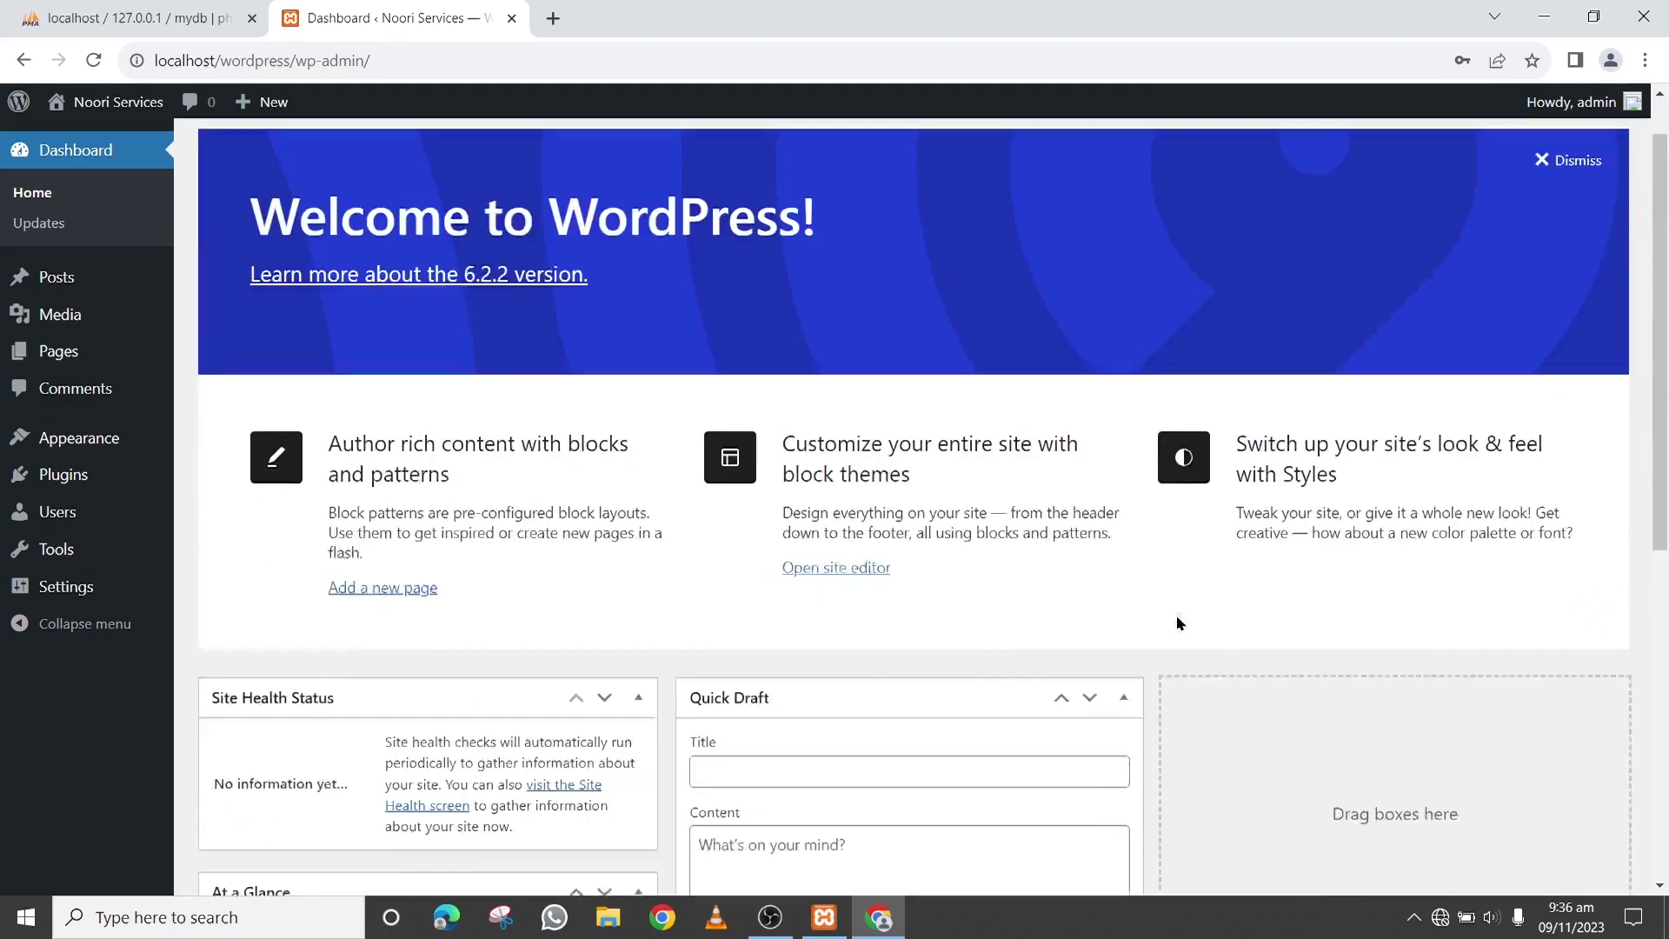
pyautogui.scroll(-2, 1259, 675)
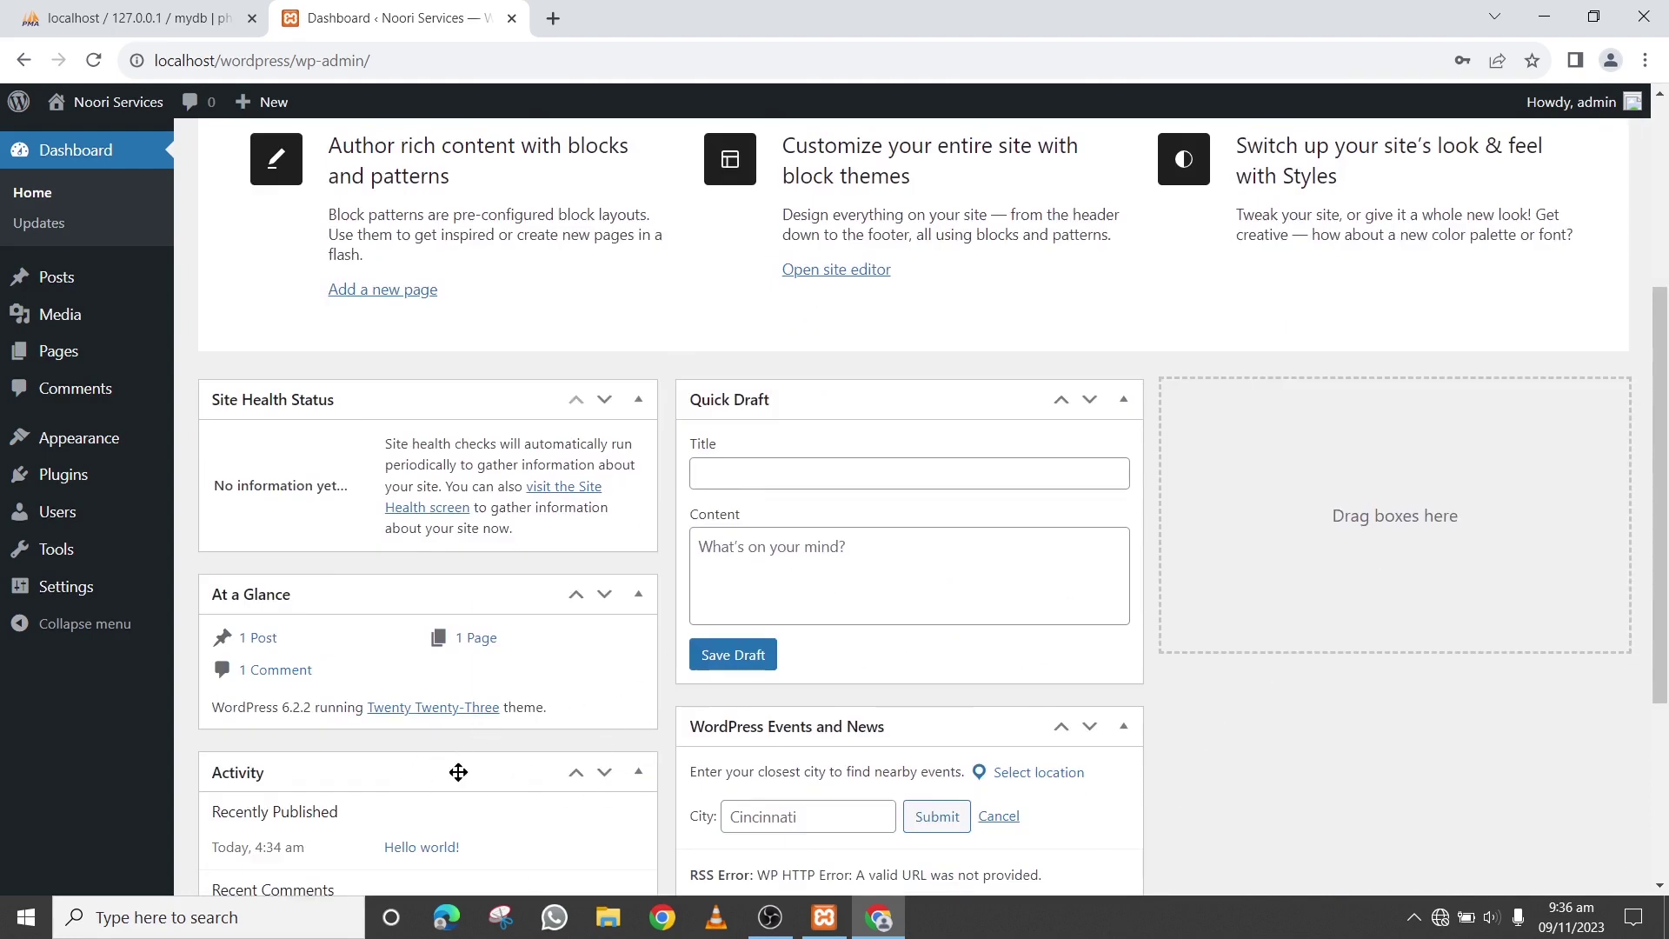
pyautogui.moveTo(452, 771); pyautogui.dragTo(1354, 573)
pyautogui.scroll(5, 1212, 765)
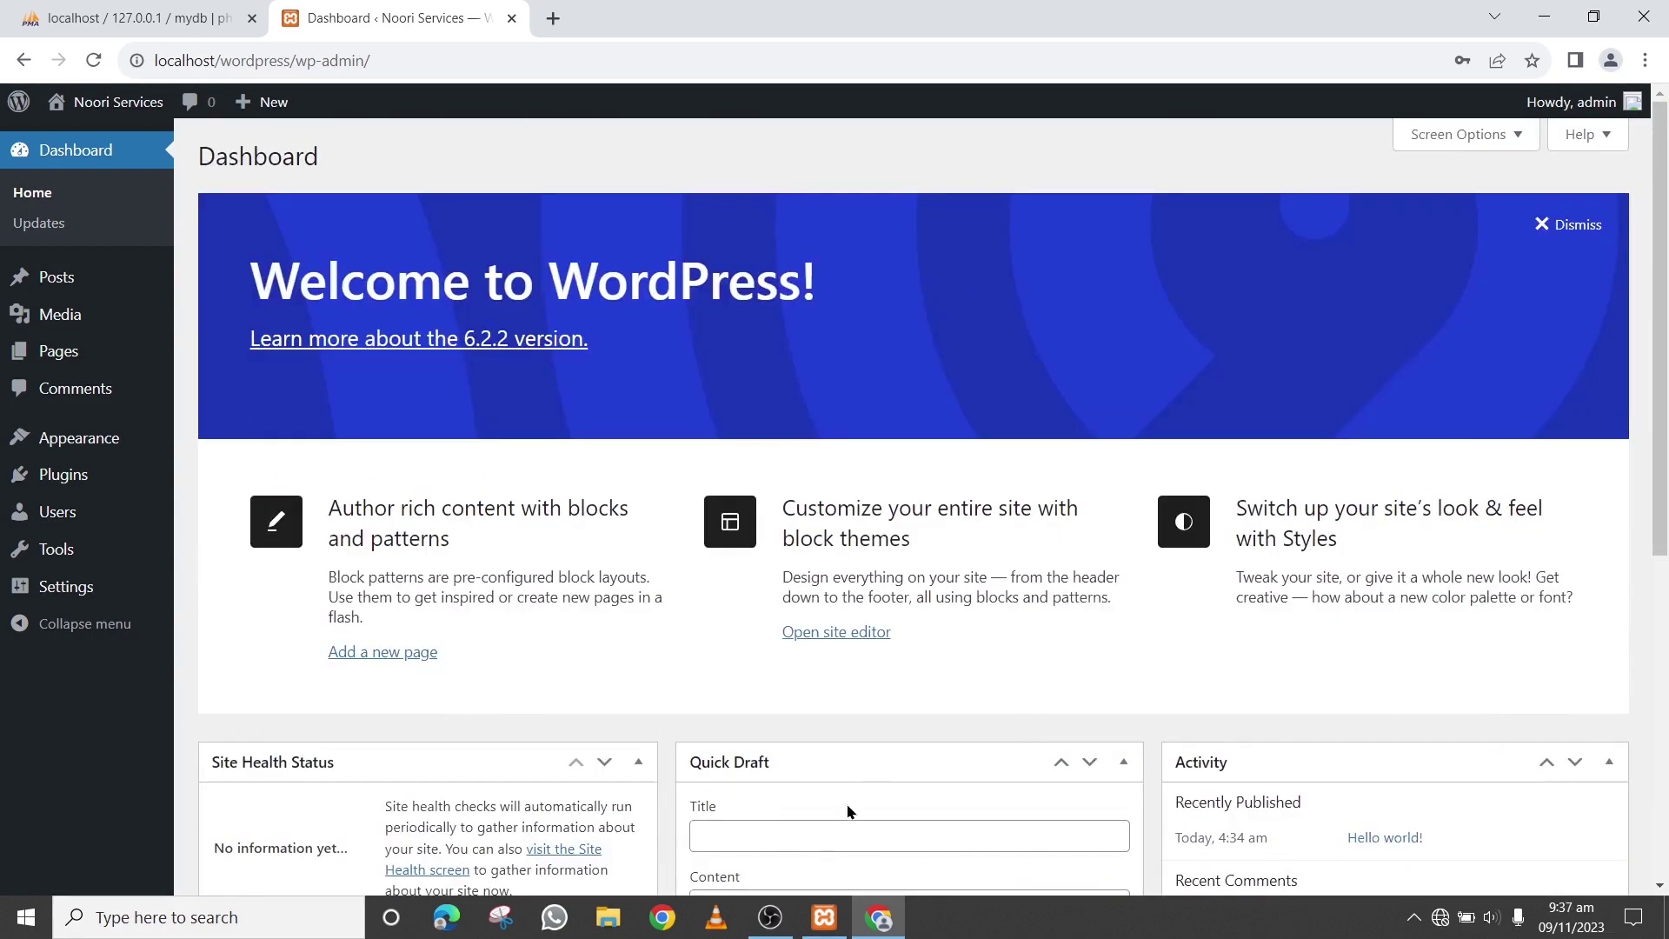
pyautogui.scroll(-3, 901, 771)
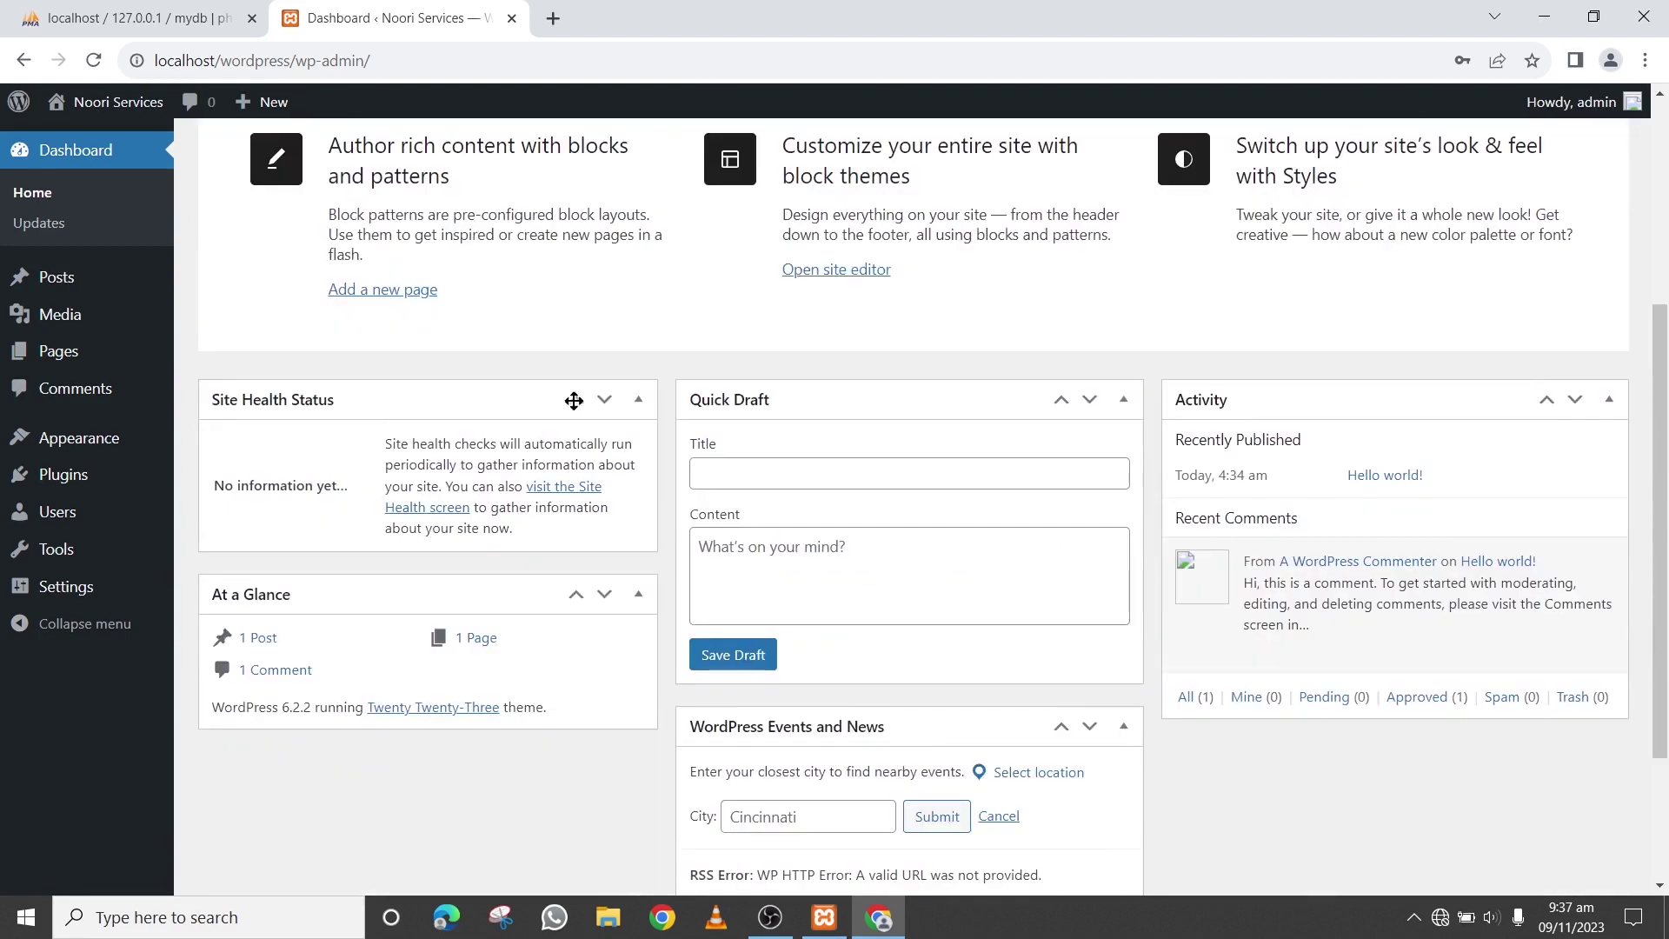
pyautogui.scroll(5, 1287, 774)
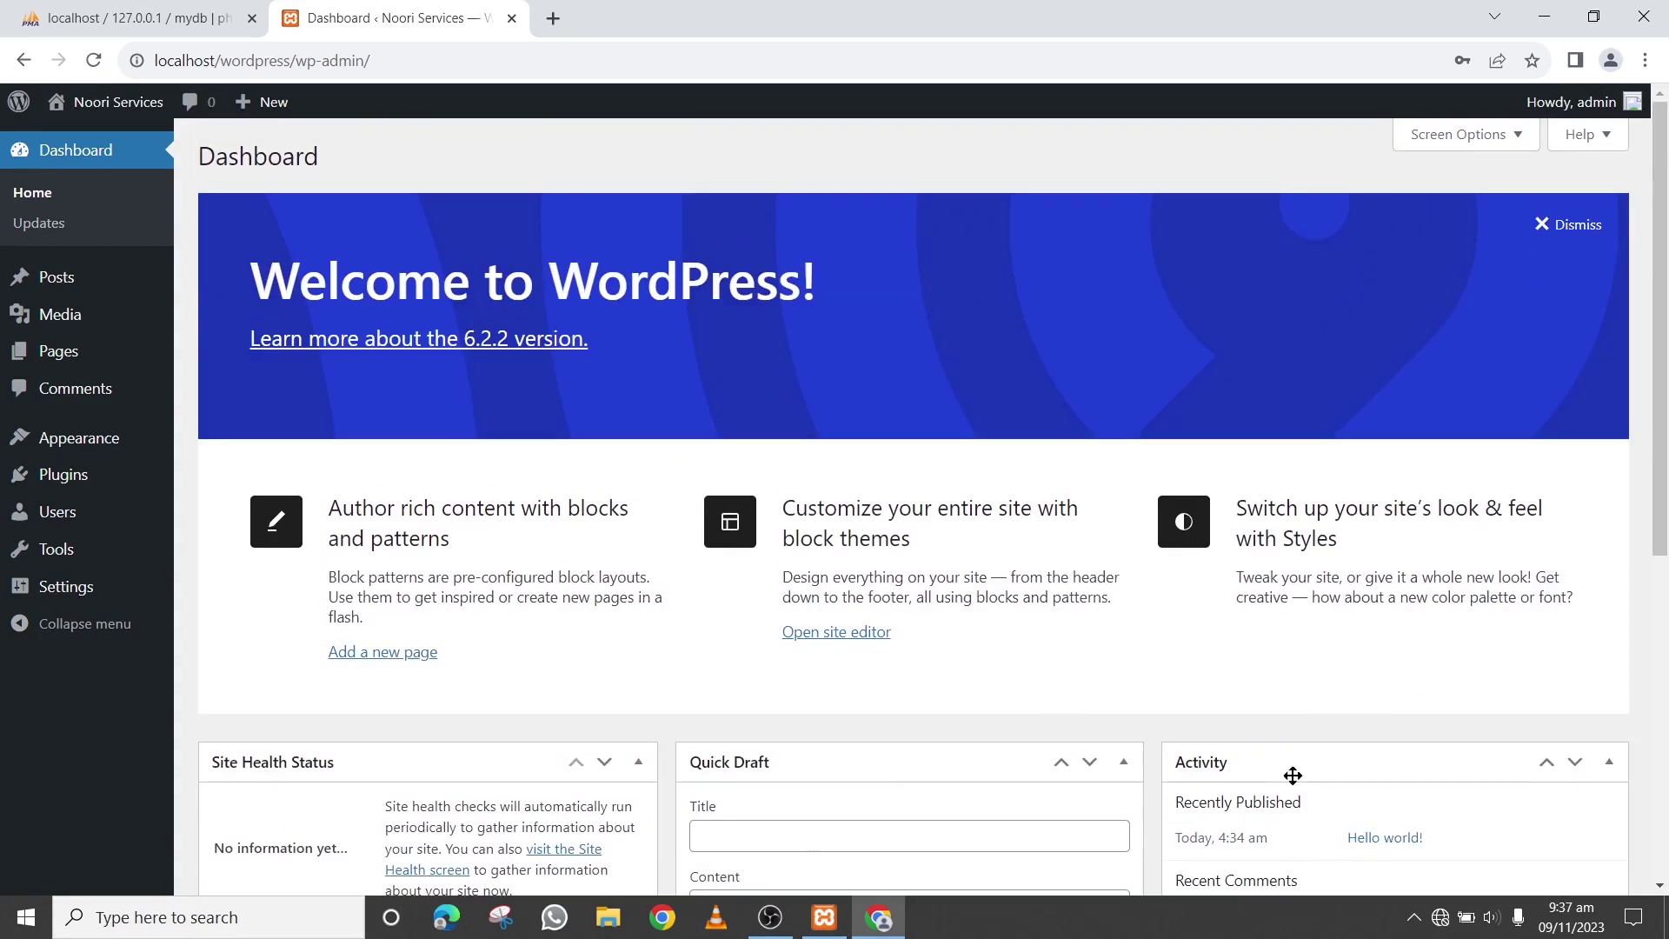
pyautogui.scroll(-5, 1291, 778)
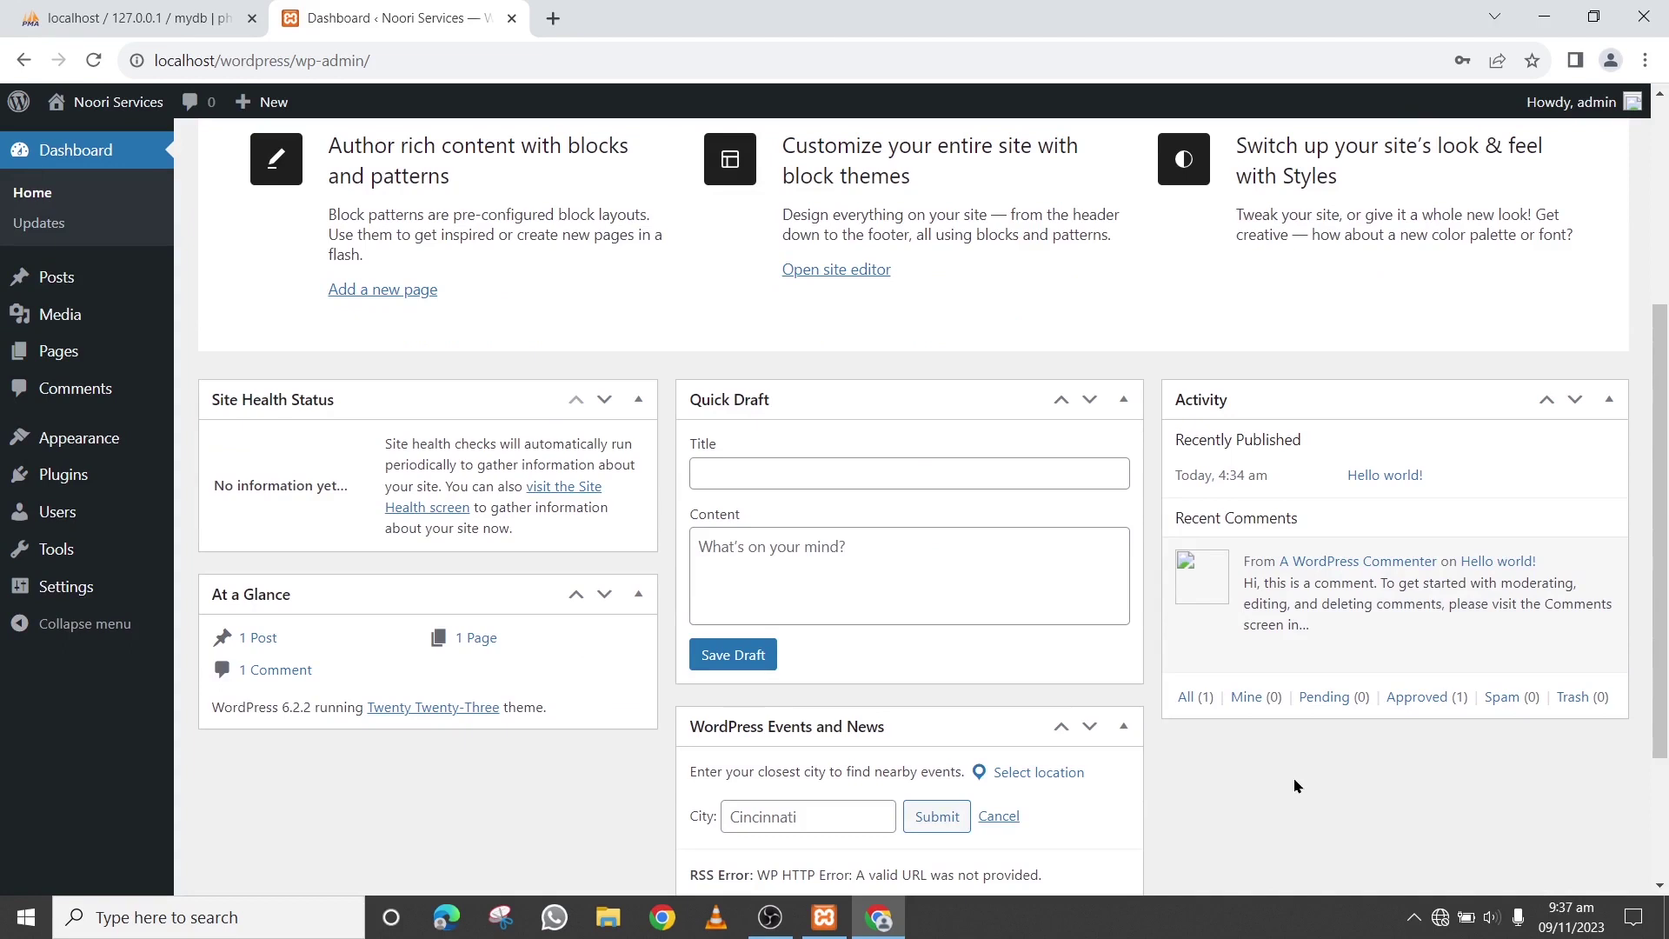
pyautogui.scroll(4, 1295, 785)
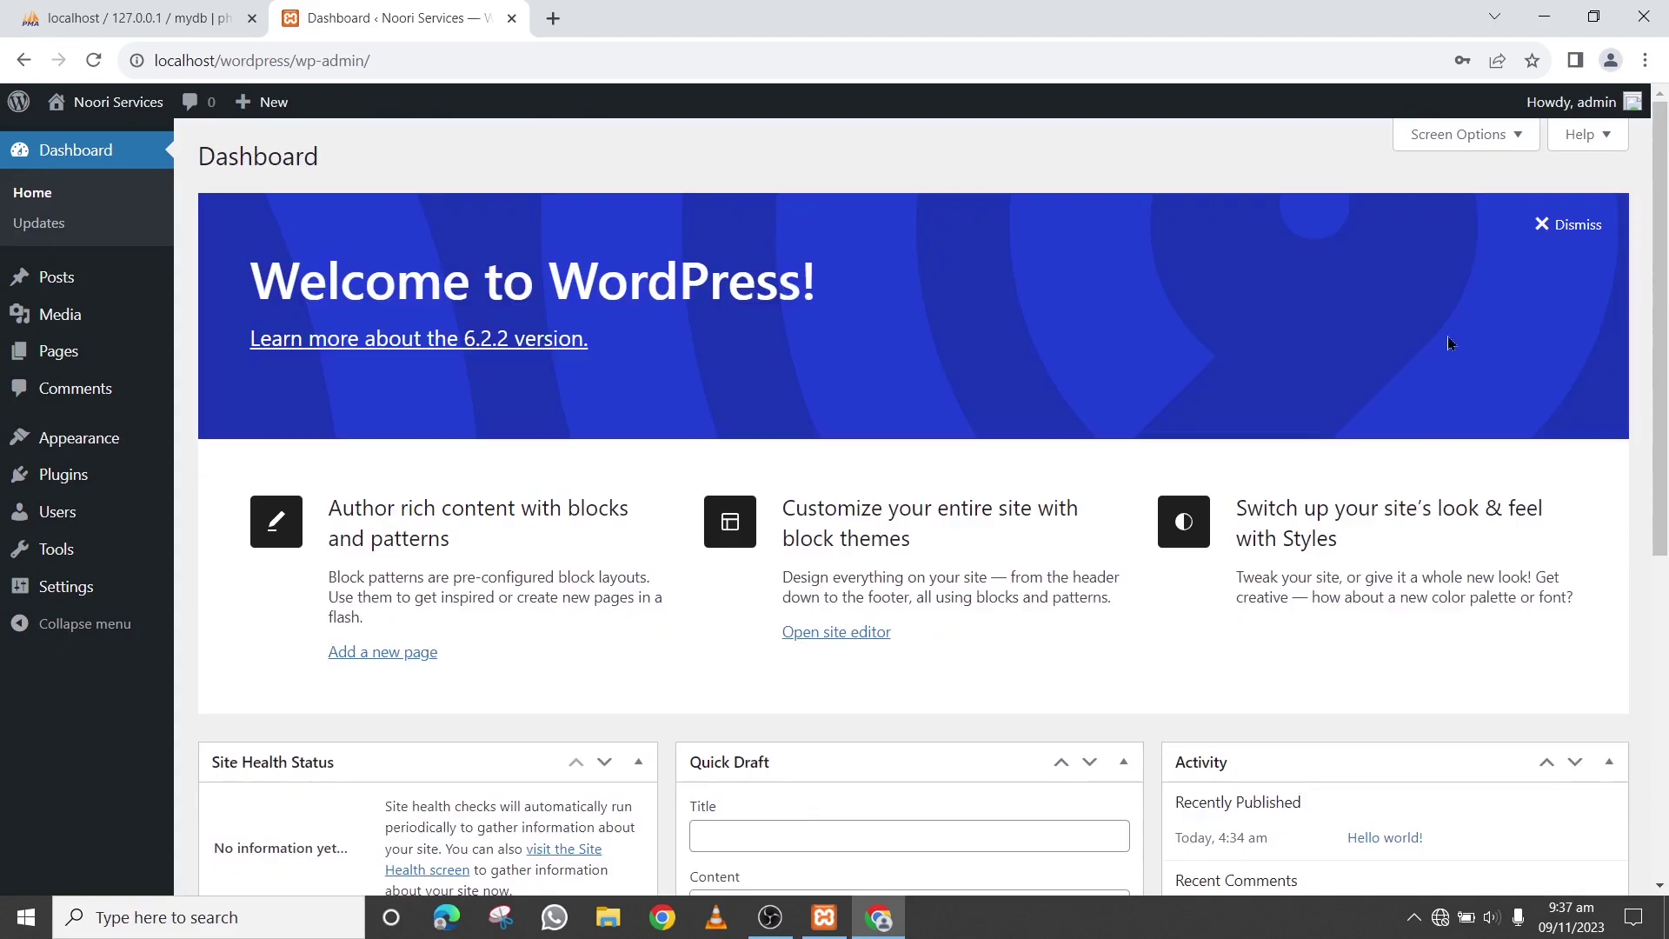
# Uncheck Site Health Status, At a Glance, Activity, Quick Draft, Events and News, and Welcome in Screen Options
pyautogui.click(1492, 138)
pyautogui.click(227, 252)
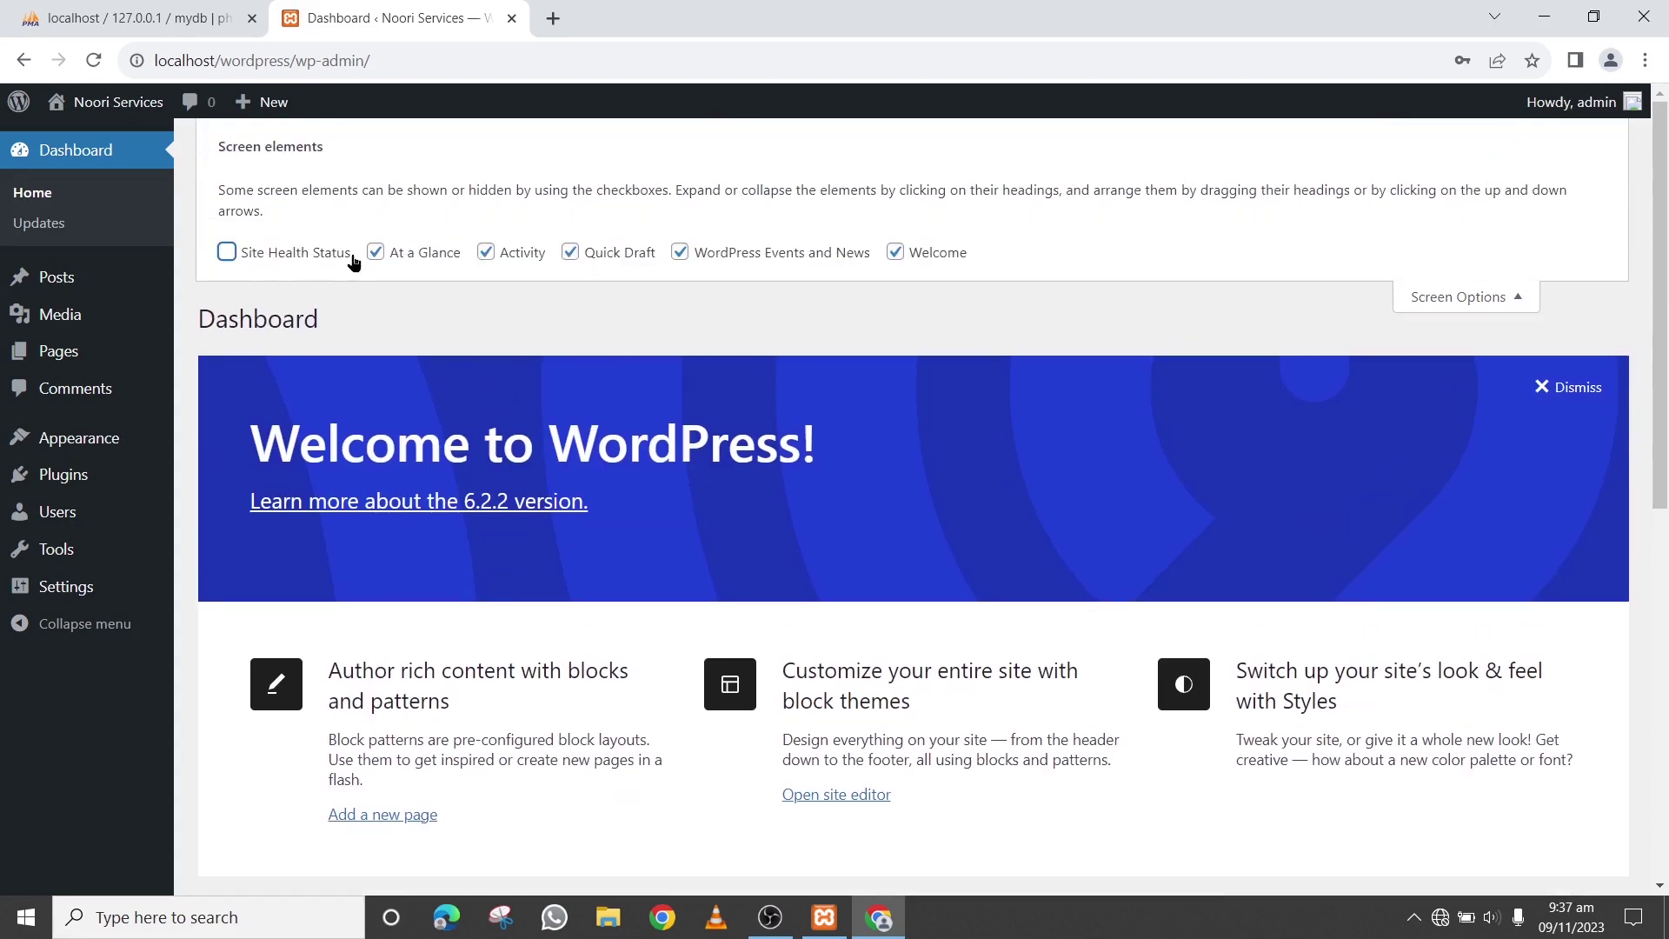
pyautogui.click(375, 252)
pyautogui.click(486, 252)
pyautogui.click(570, 252)
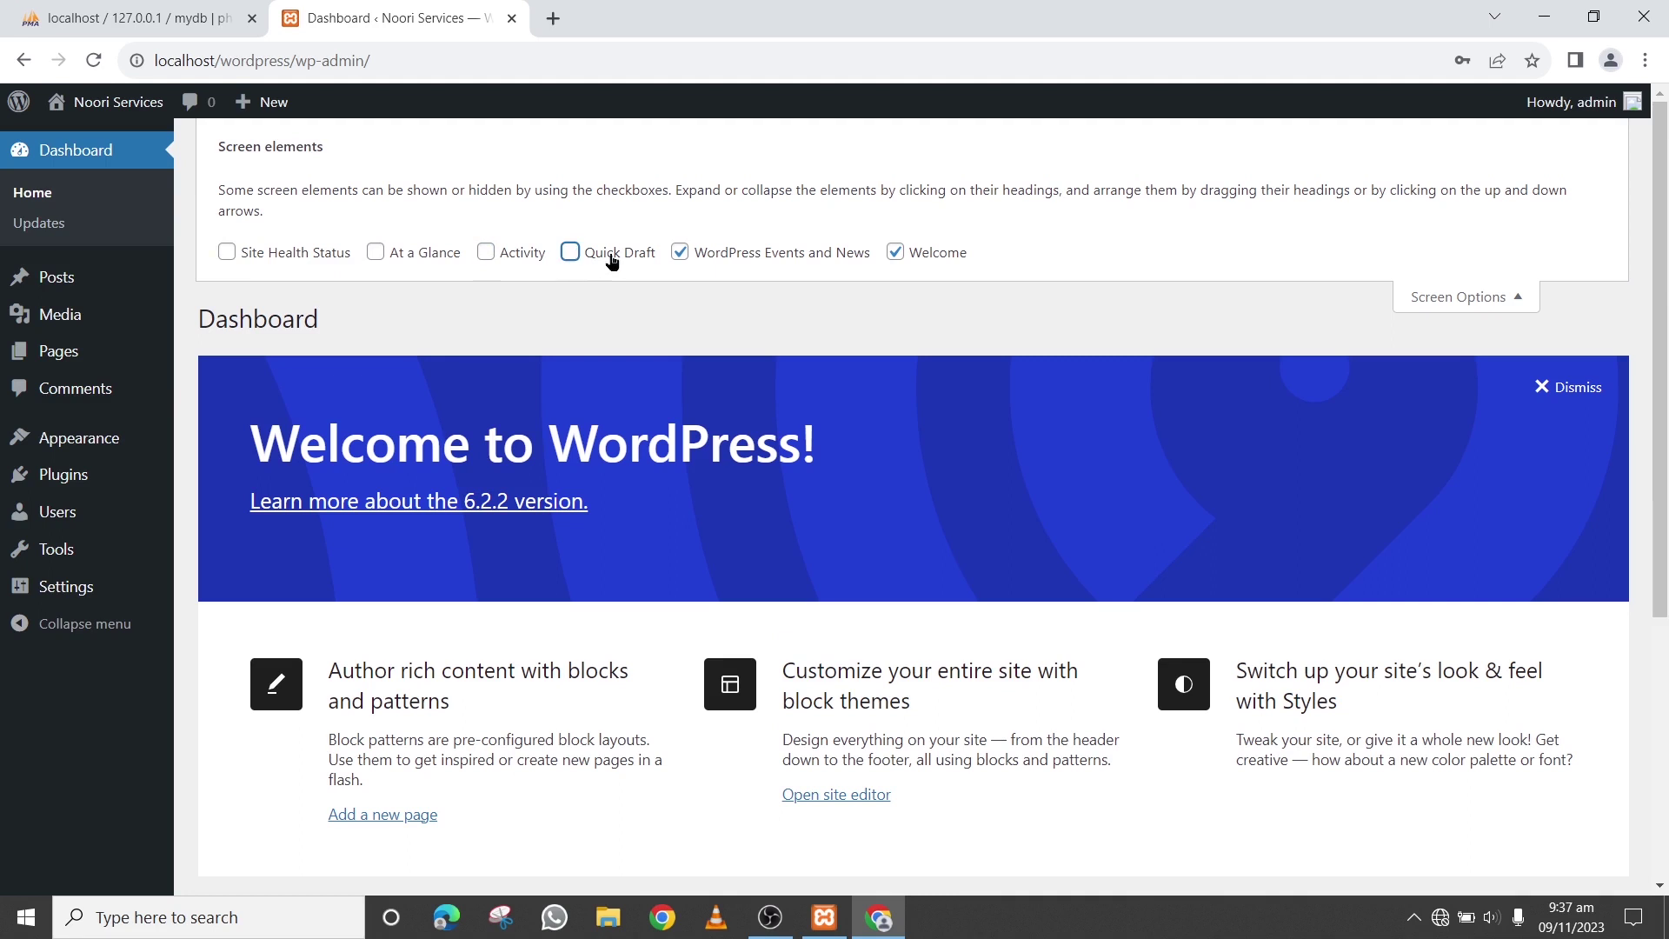
pyautogui.click(679, 252)
pyautogui.click(895, 252)
pyautogui.click(1504, 295)
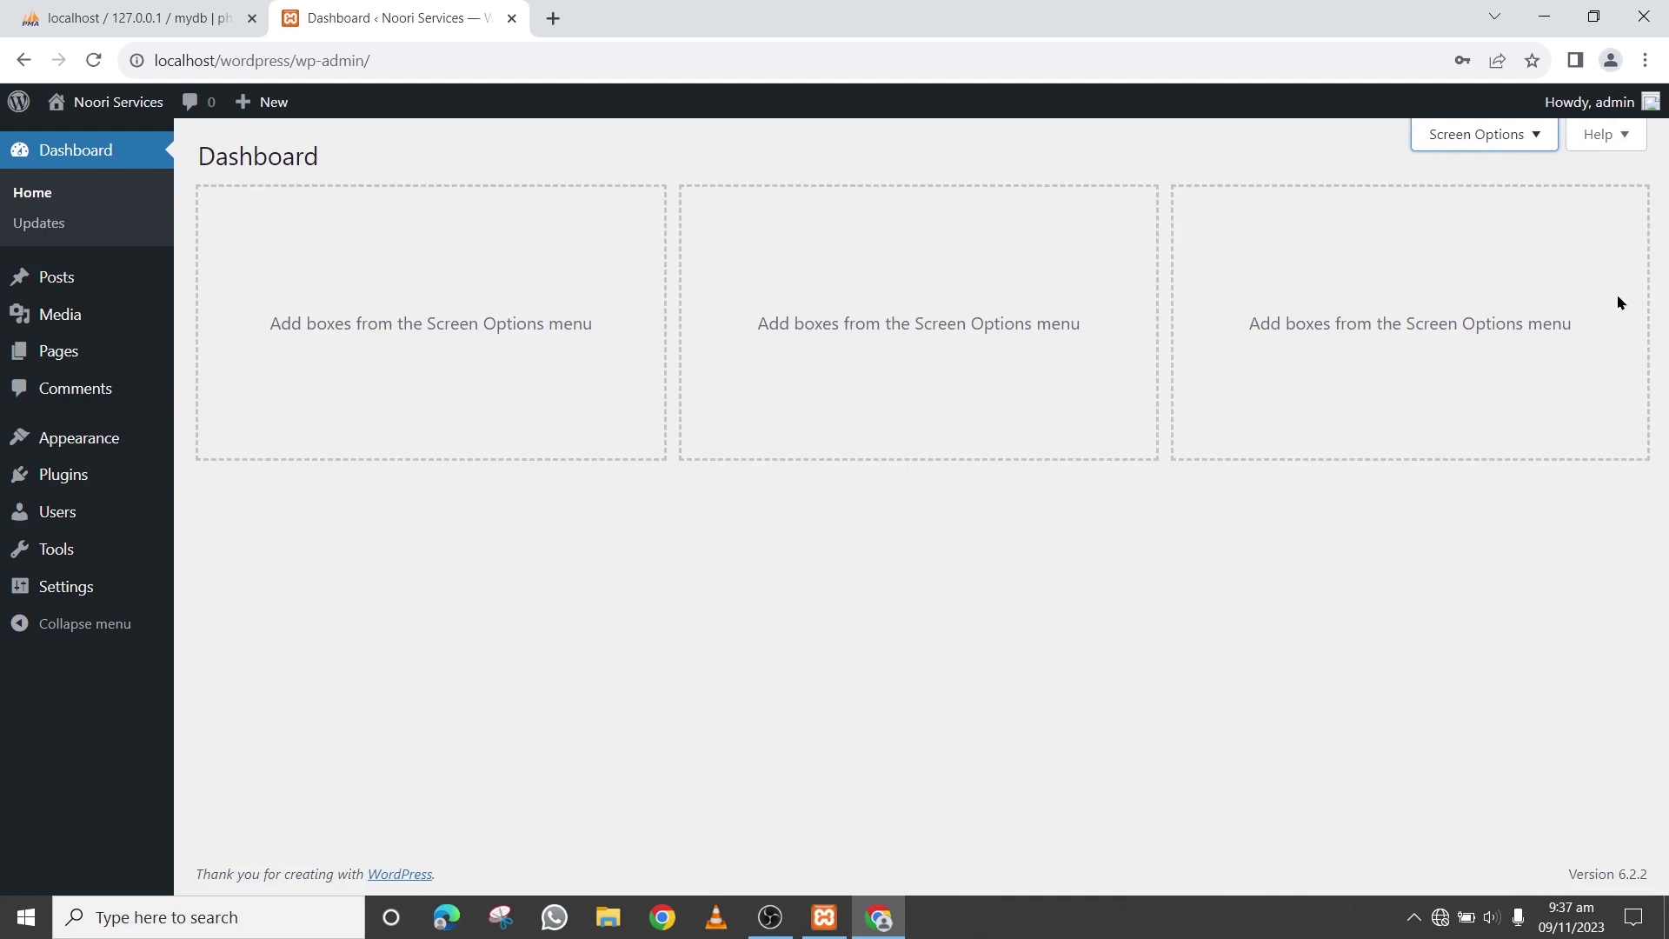
pyautogui.click(1509, 141)
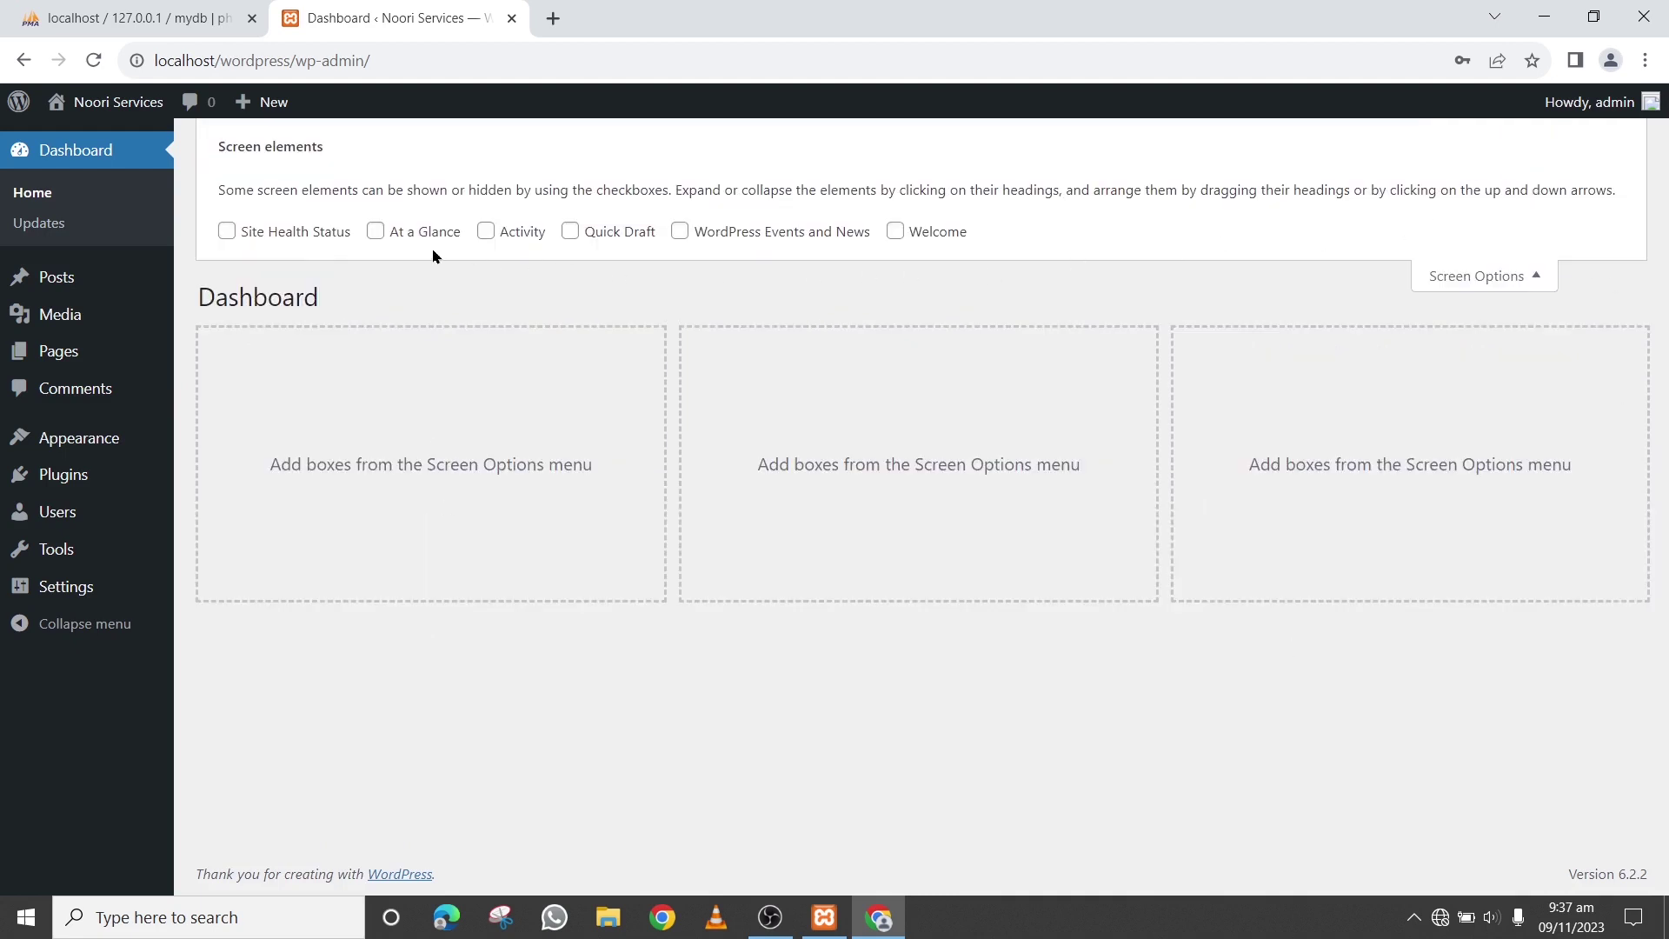
pyautogui.click(1500, 274)
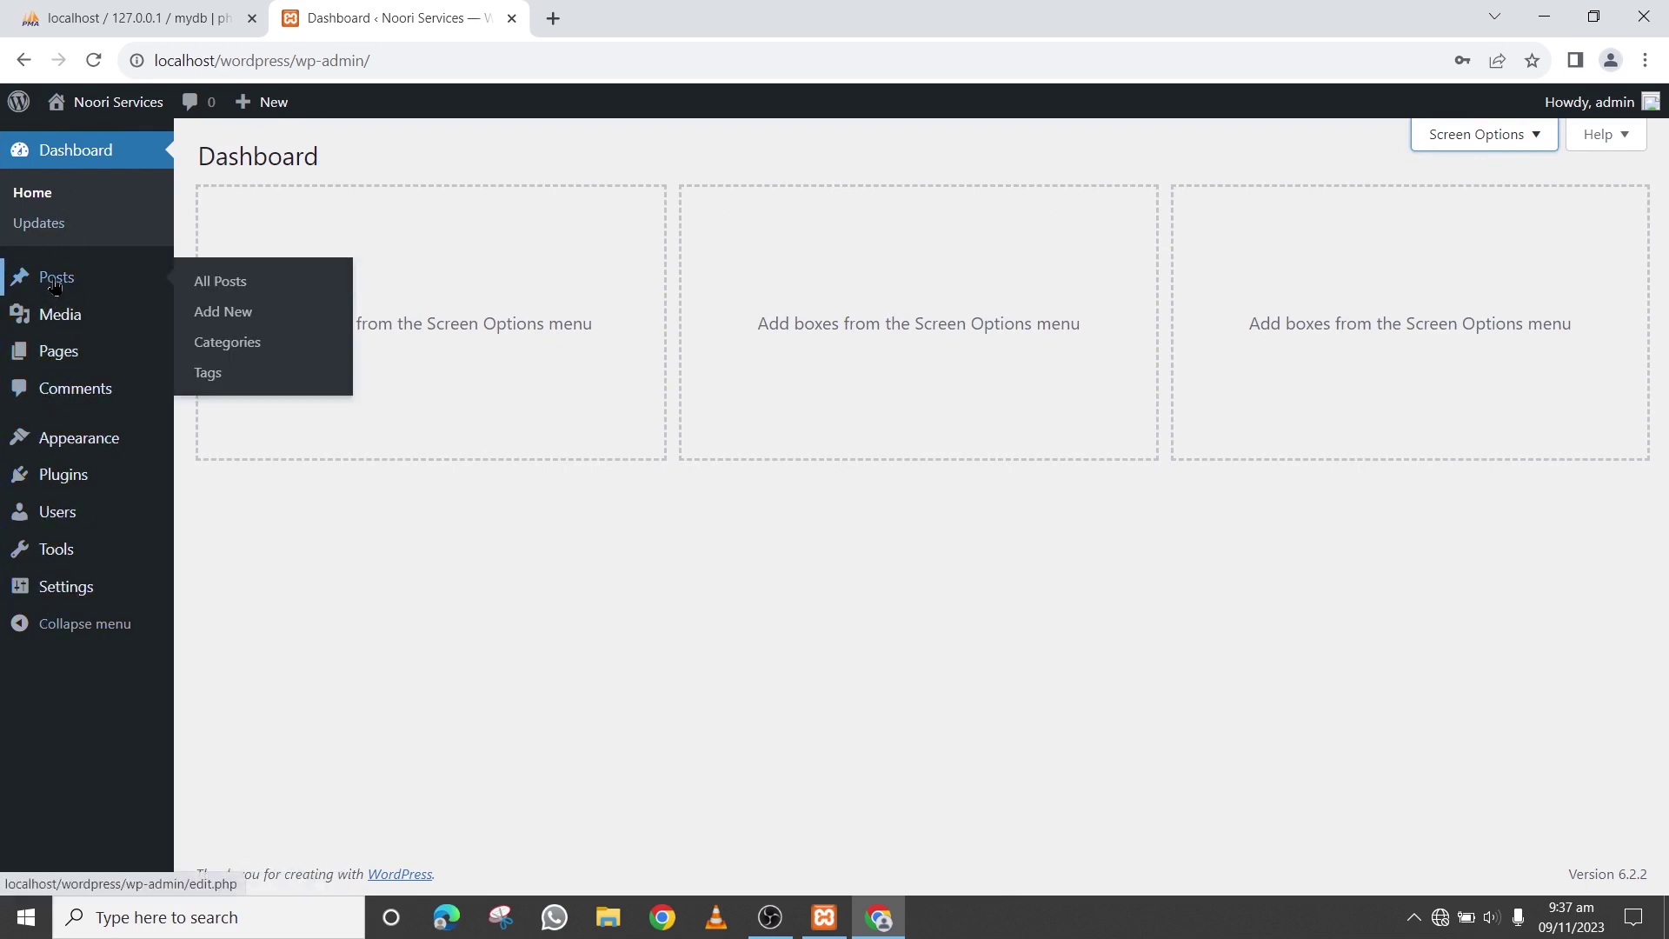
pyautogui.moveTo(65, 365)
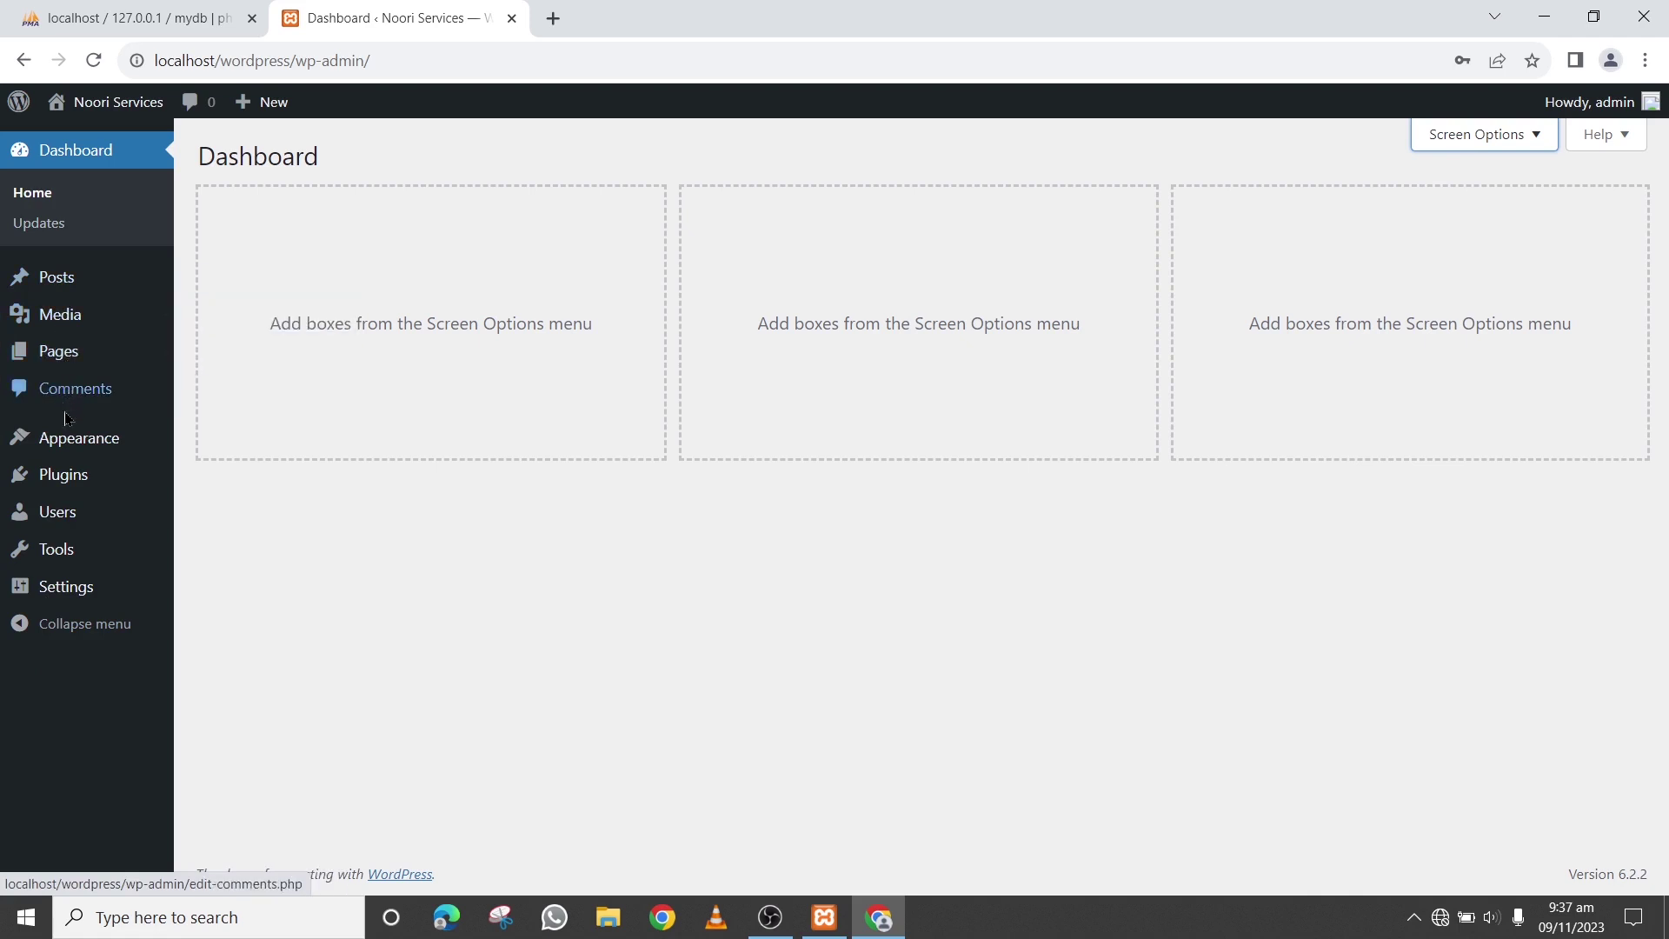
pyautogui.moveTo(61, 569)
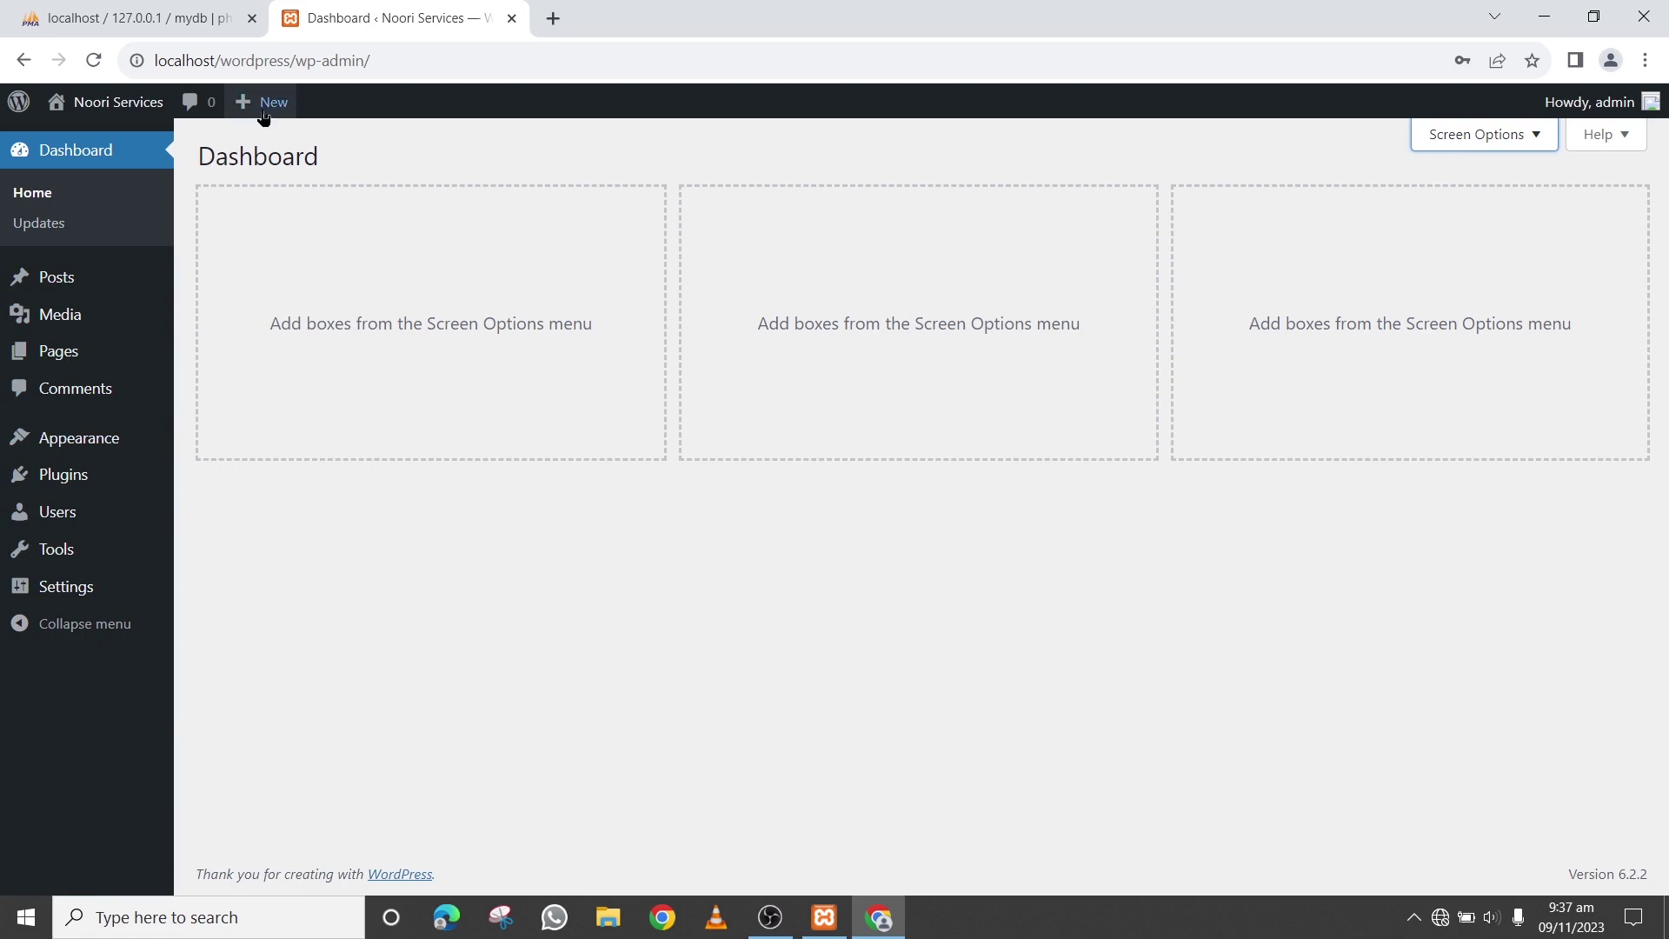
pyautogui.moveTo(138, 110)
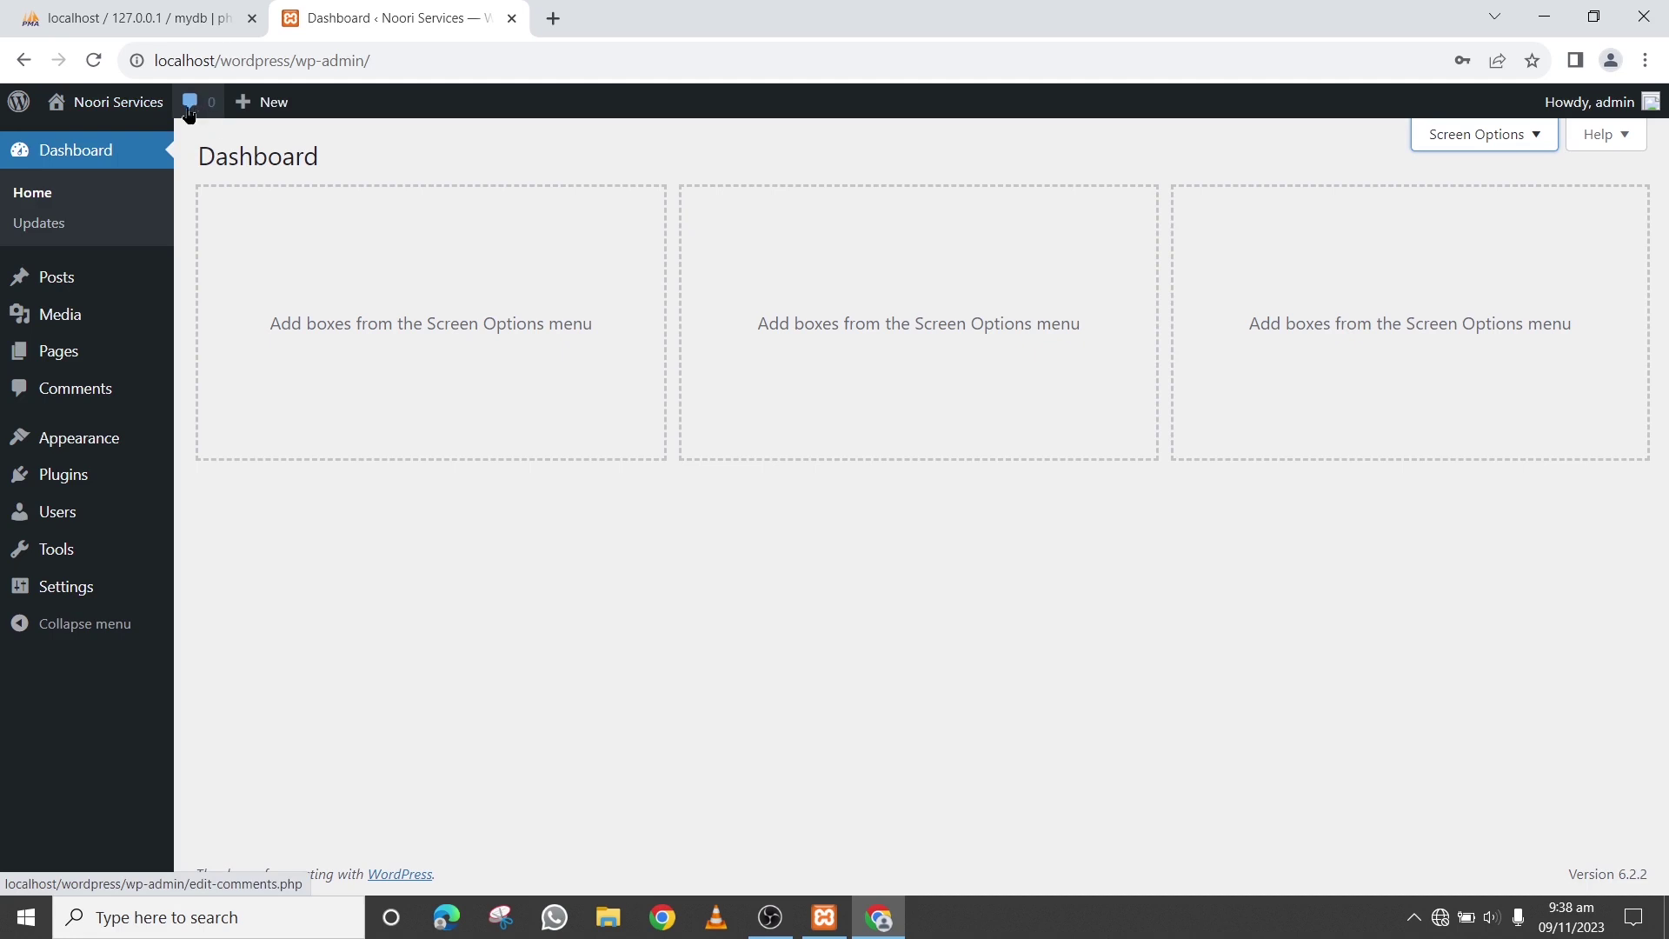
pyautogui.moveTo(265, 110)
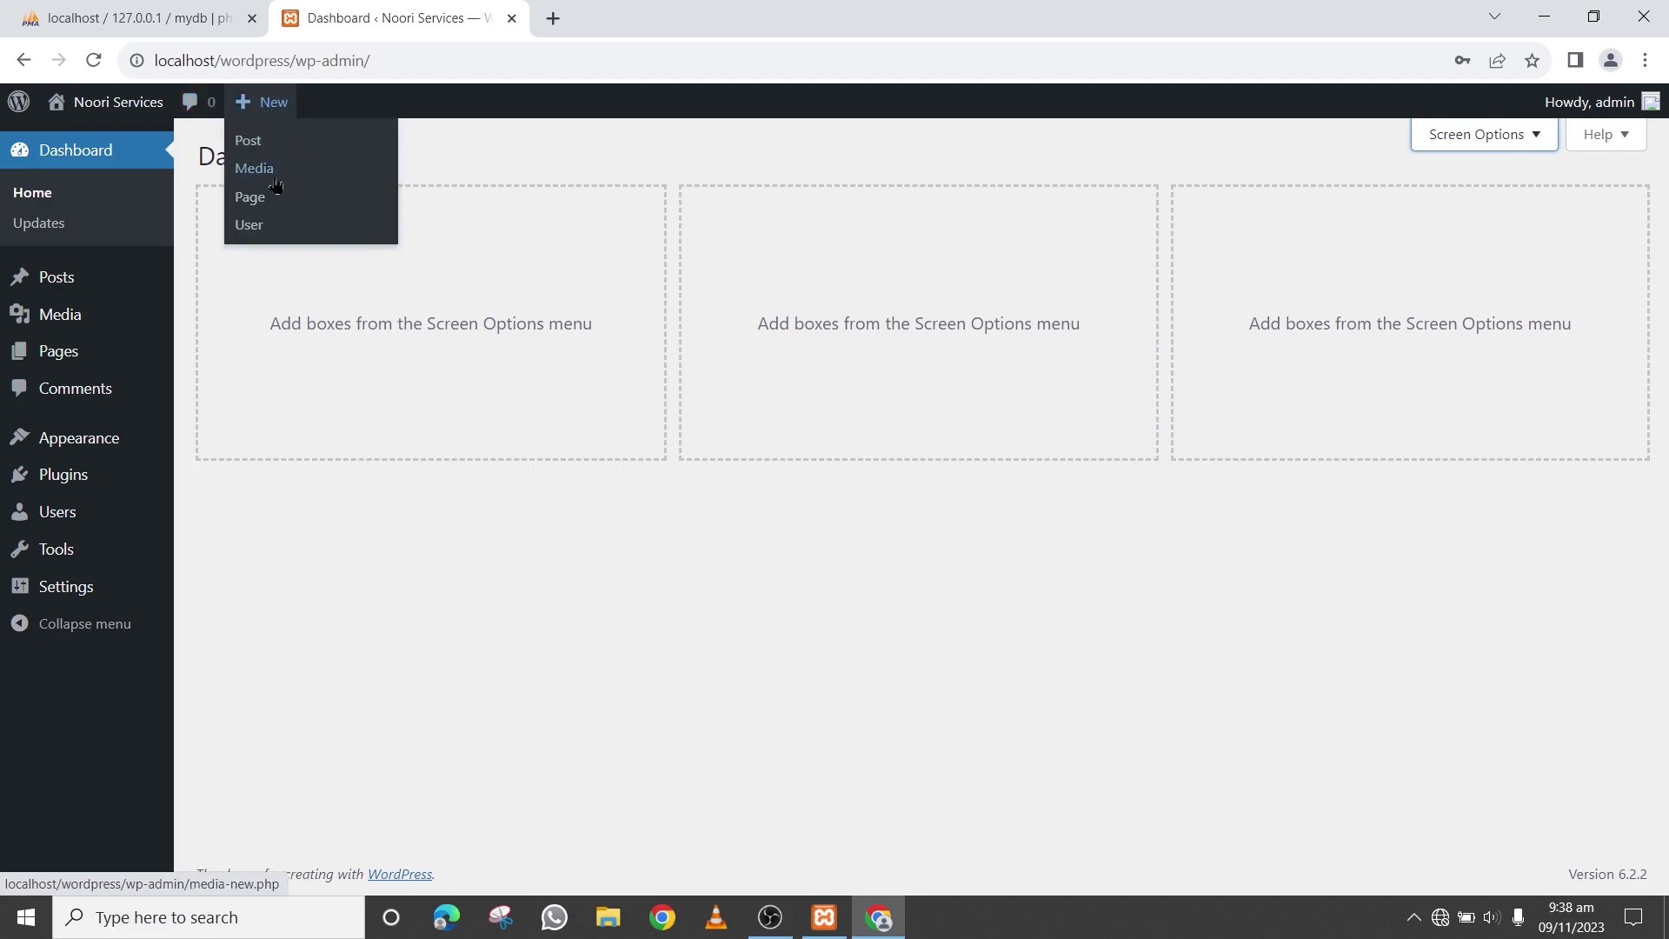
pyautogui.click(968, 587)
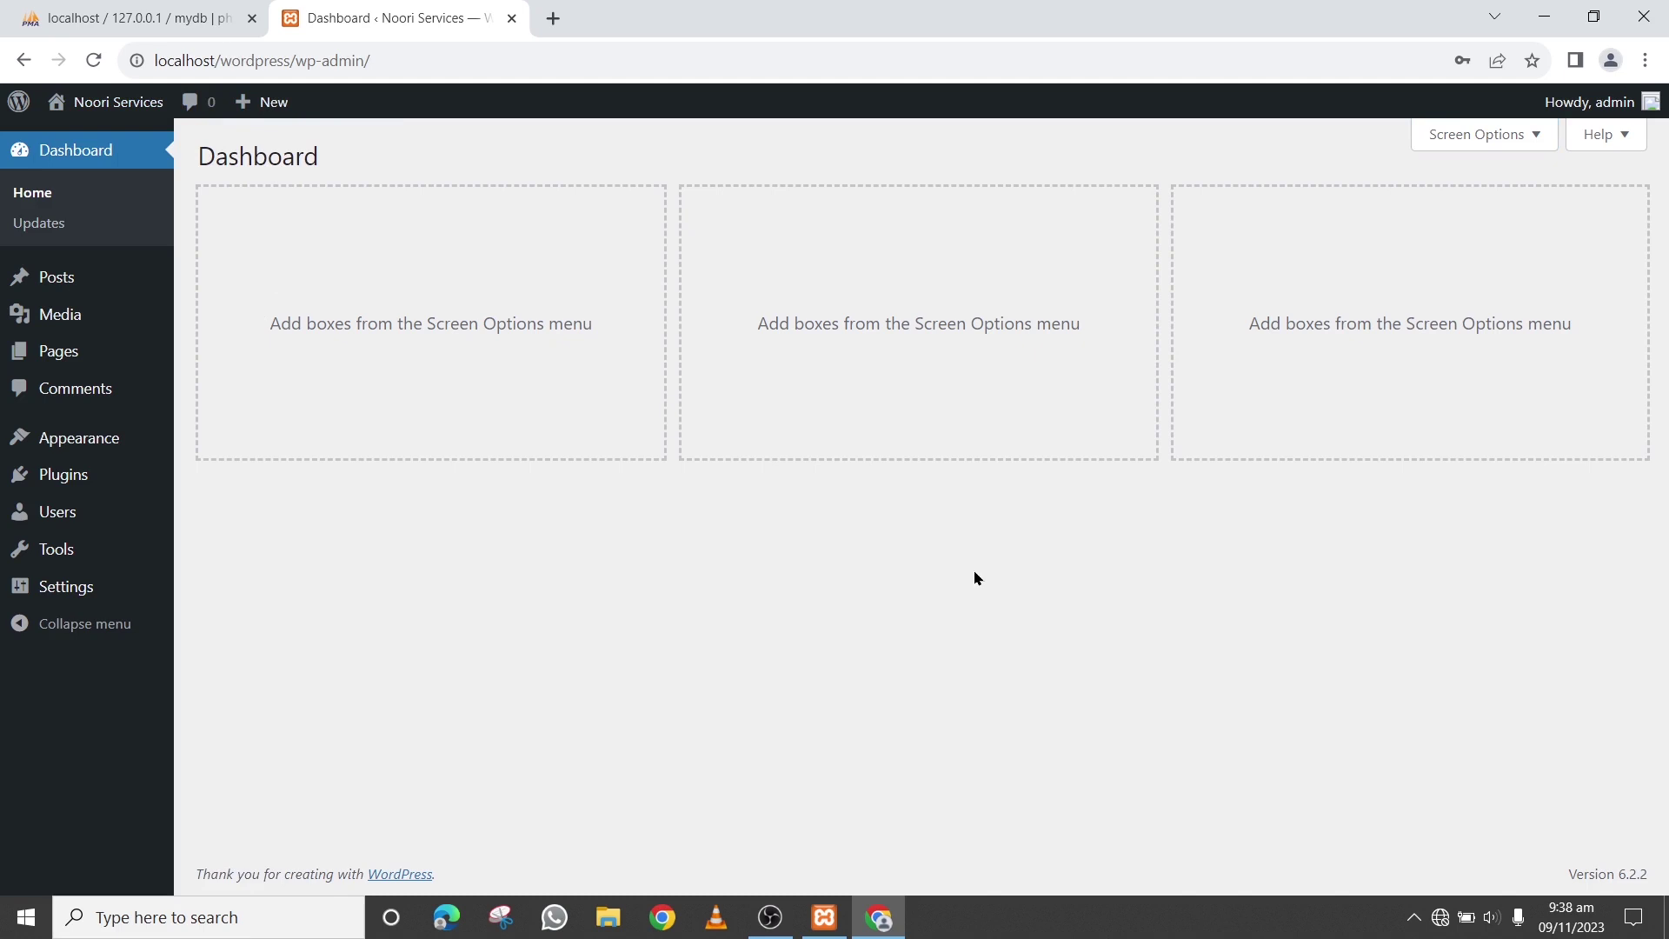